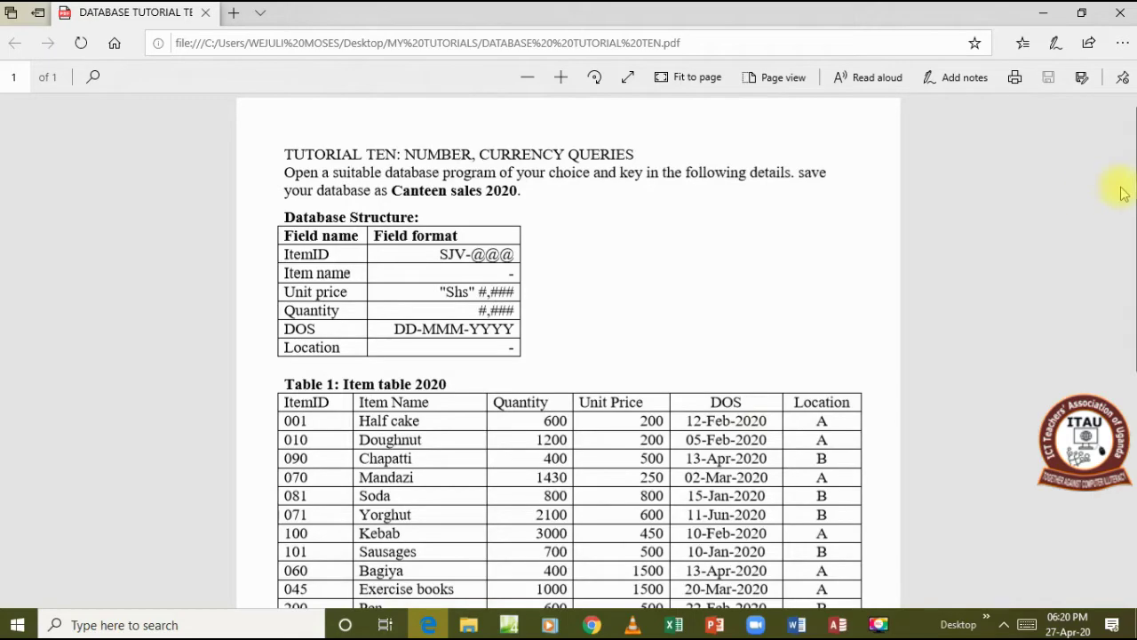
# Examine the database structure, item table and query instructions in the tutorial PDF
pyautogui.moveTo(1130, 187)
pyautogui.moveTo(1132, 186)
pyautogui.mouseDown()
pyautogui.moveTo(1134, 291)
pyautogui.moveTo(1130, 184)
pyautogui.mouseUp()
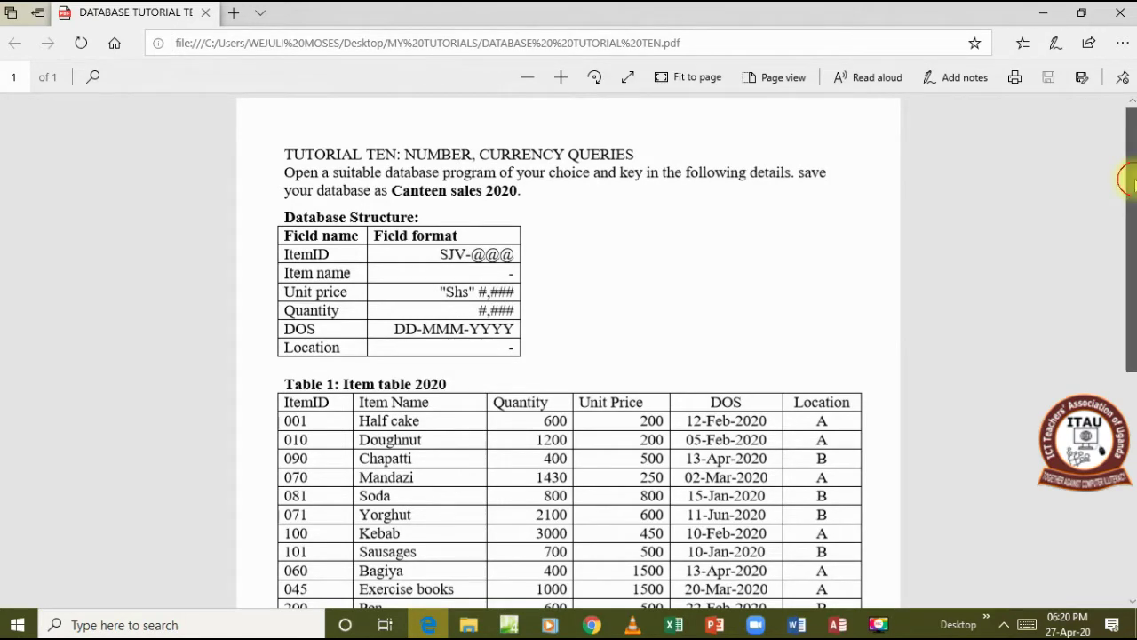
pyautogui.moveTo(1134, 185)
pyautogui.mouseDown()
pyautogui.moveTo(1134, 349)
pyautogui.moveTo(1122, 186)
pyautogui.mouseUp()
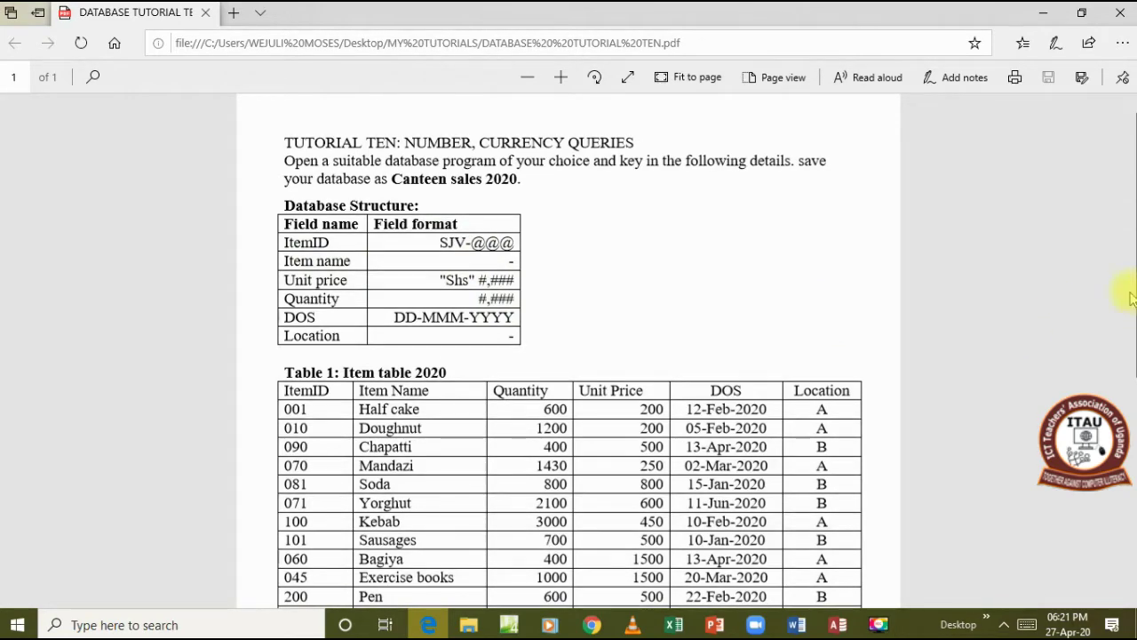
pyautogui.moveTo(1133, 298); pyautogui.dragTo(1132, 433)
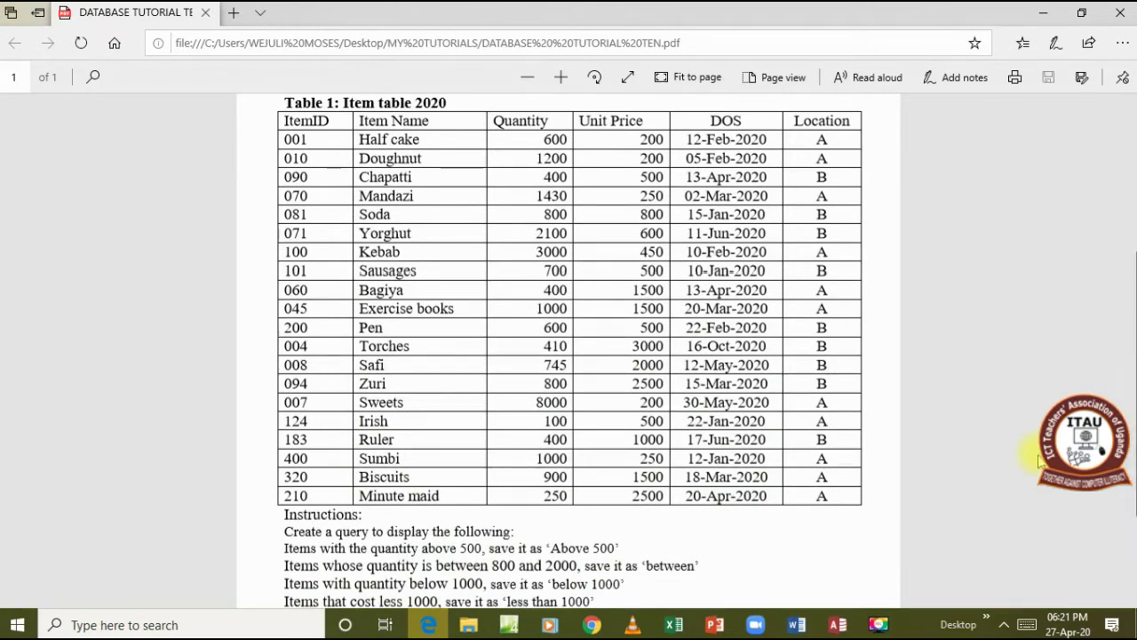
# Switch to Access and set the ItemID field's format to "SJV-"@@@ in Item Table 2020
pyautogui.hotkey('alt', 'Tab')
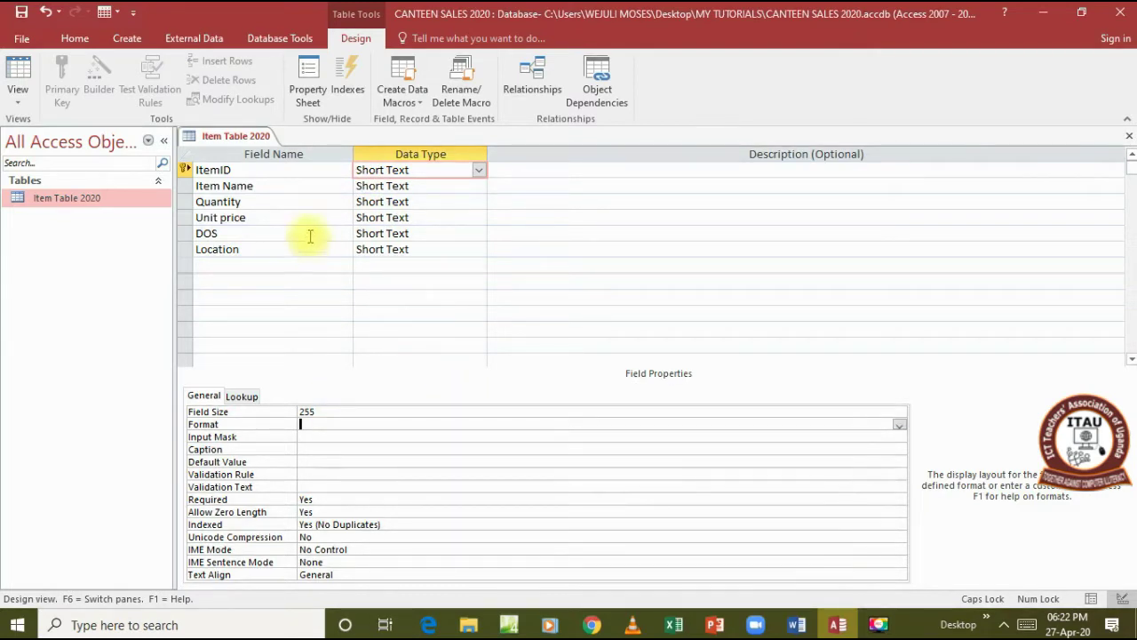
pyautogui.click(398, 175)
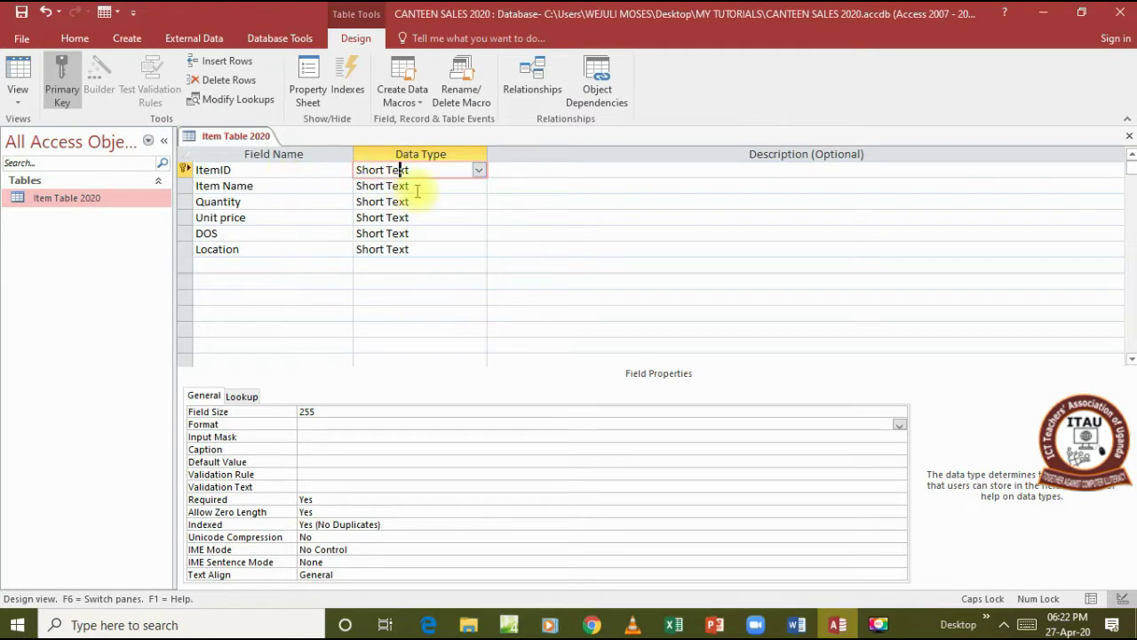
pyautogui.click(329, 426)
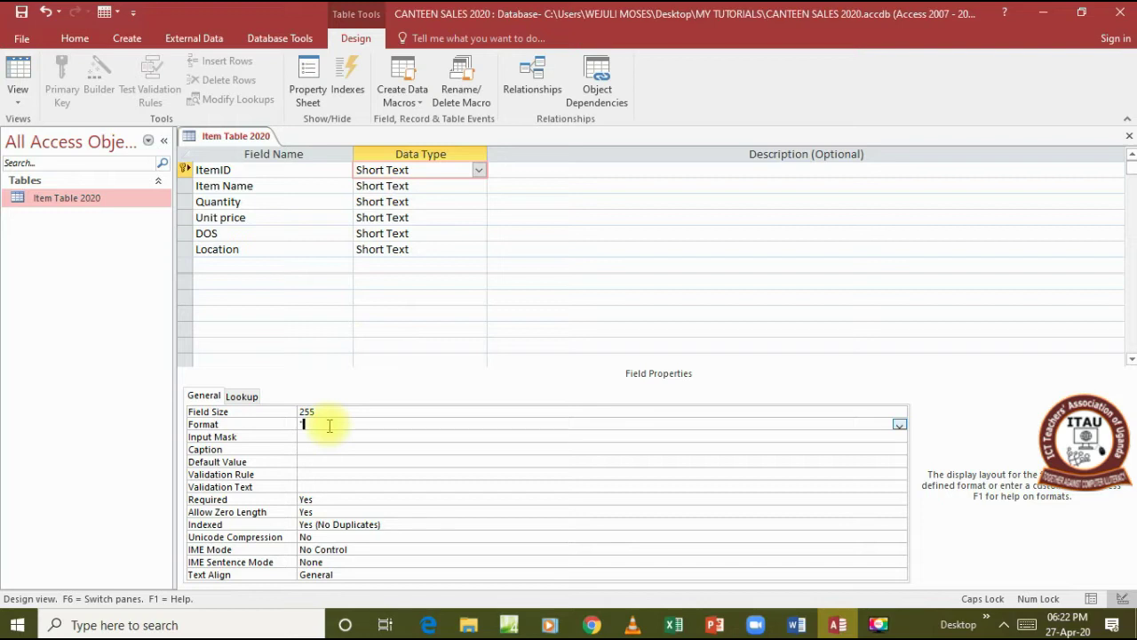
pyautogui.write('"SJM')
pyautogui.write('-"@@@')
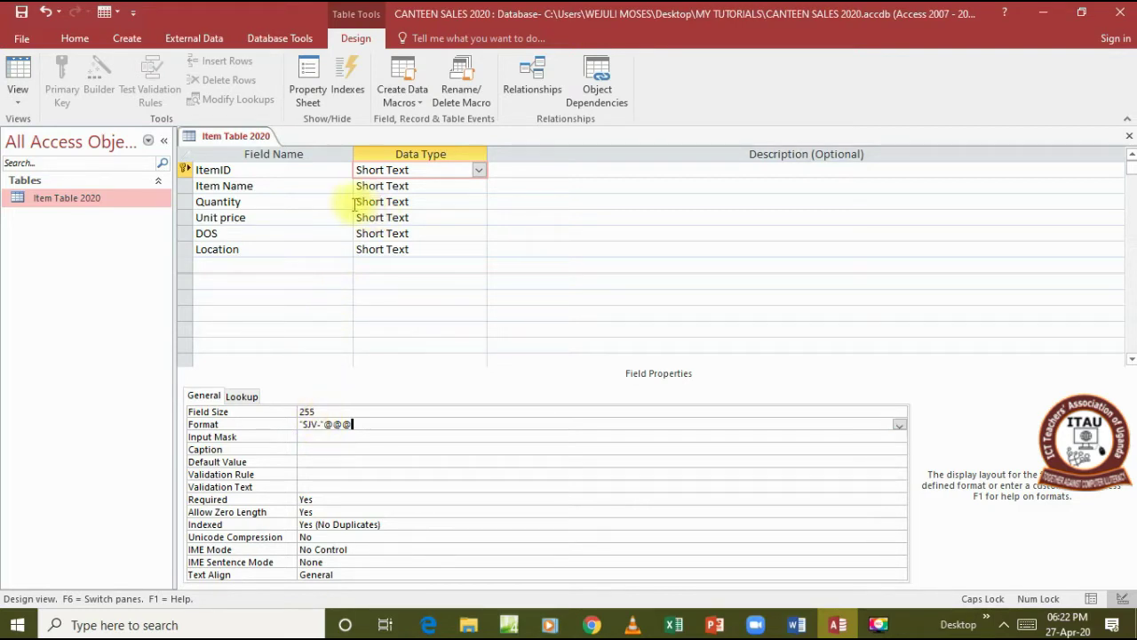
# Check the required formats in the PDF, and in Access set Unit price's format to "SHS" #,### and DOS's format to DD-MMM-YYYY
pyautogui.click(433, 613)
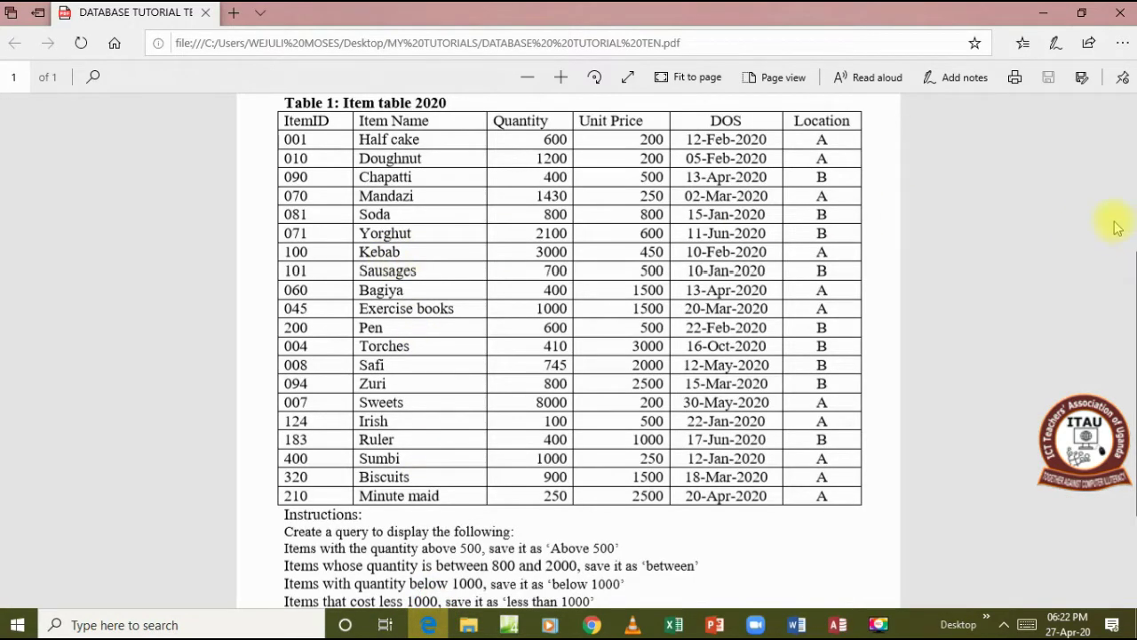
pyautogui.scroll(3, 1114, 269)
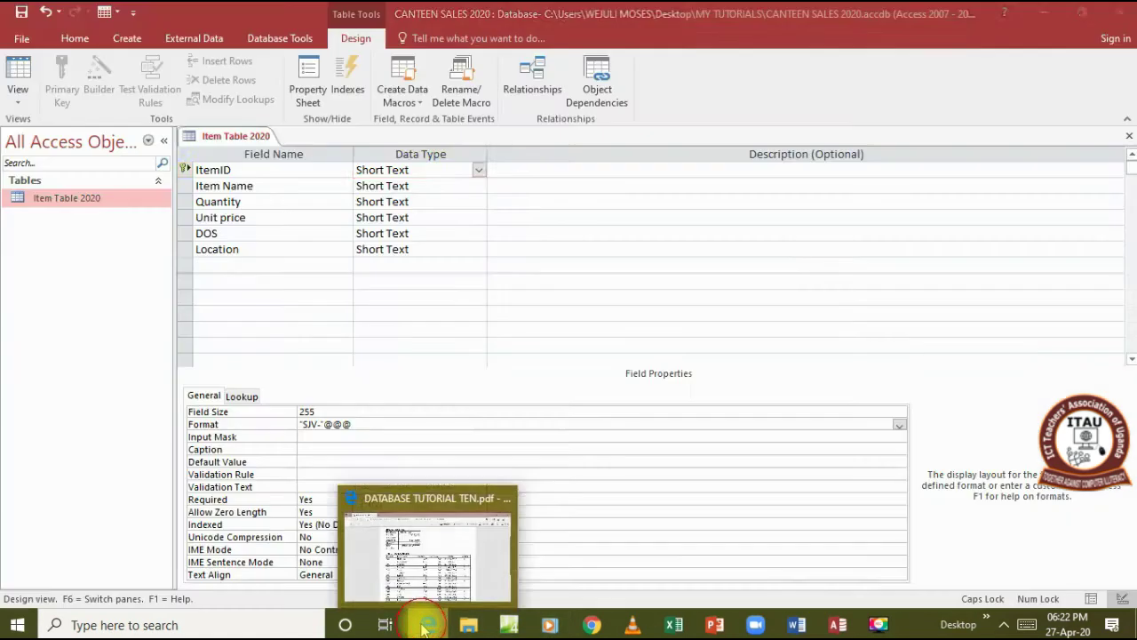
pyautogui.click(423, 623)
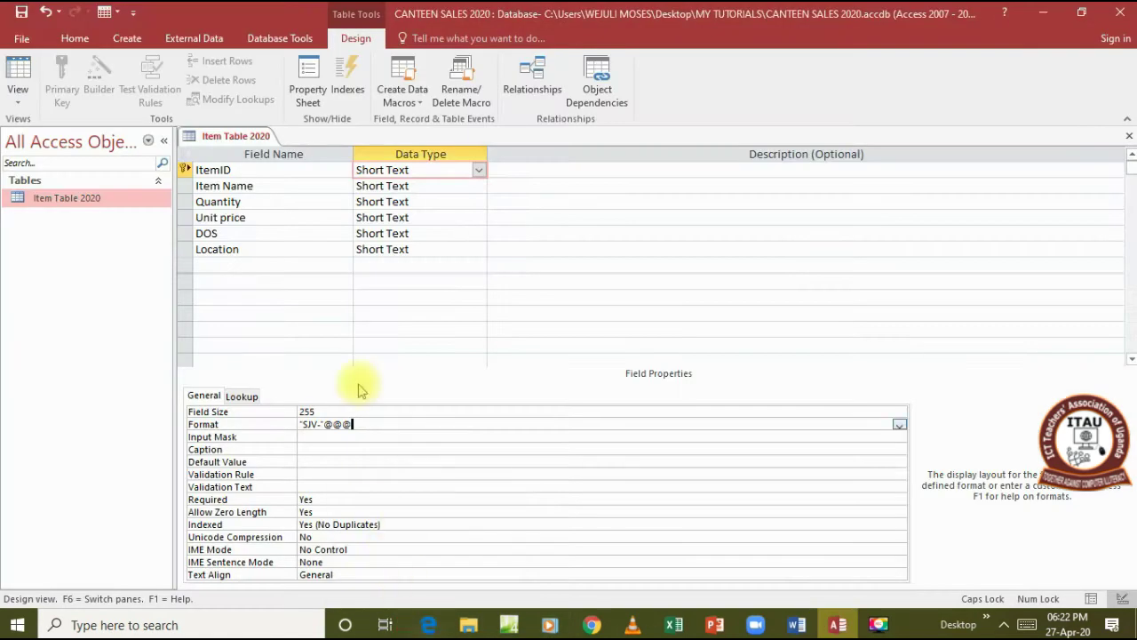
pyautogui.click(435, 217)
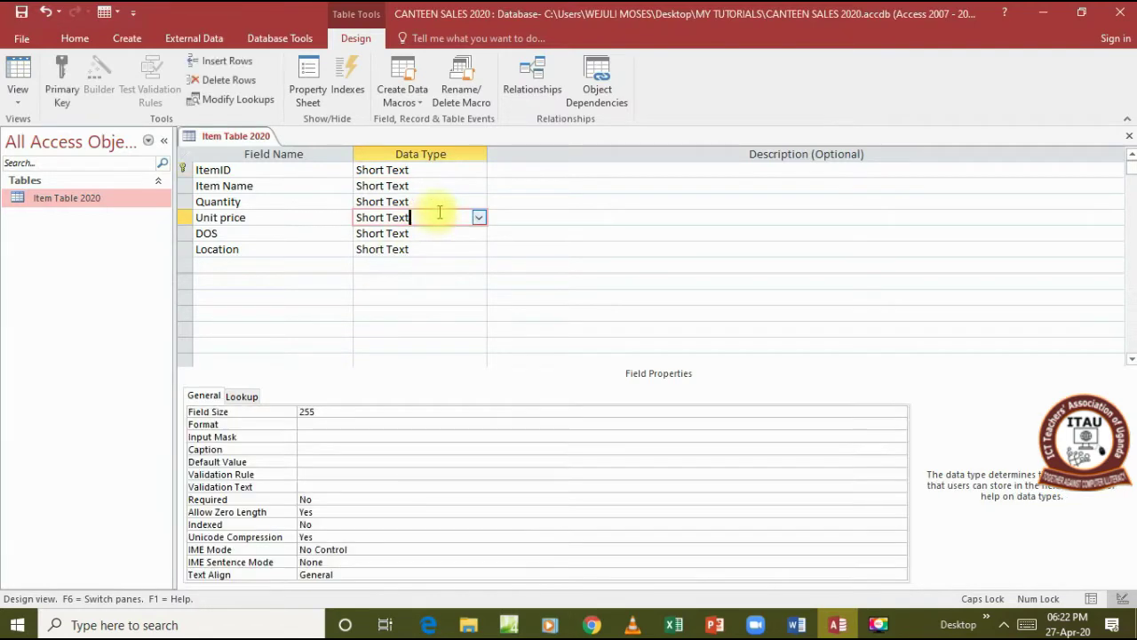
pyautogui.click(325, 424)
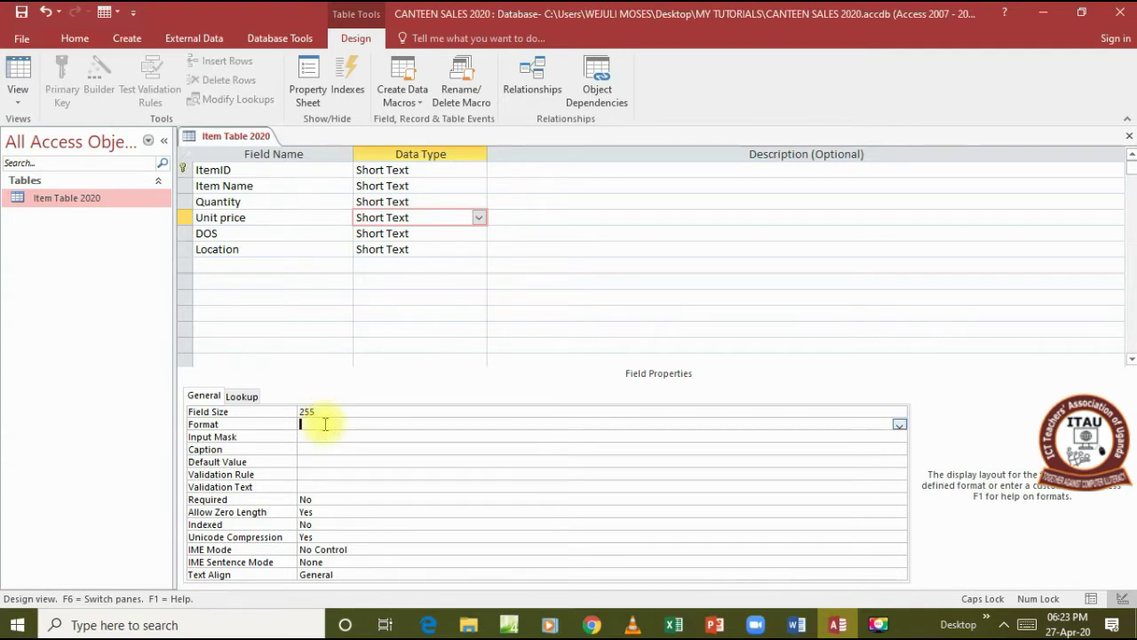
pyautogui.write('"SHS')
pyautogui.press('Return')
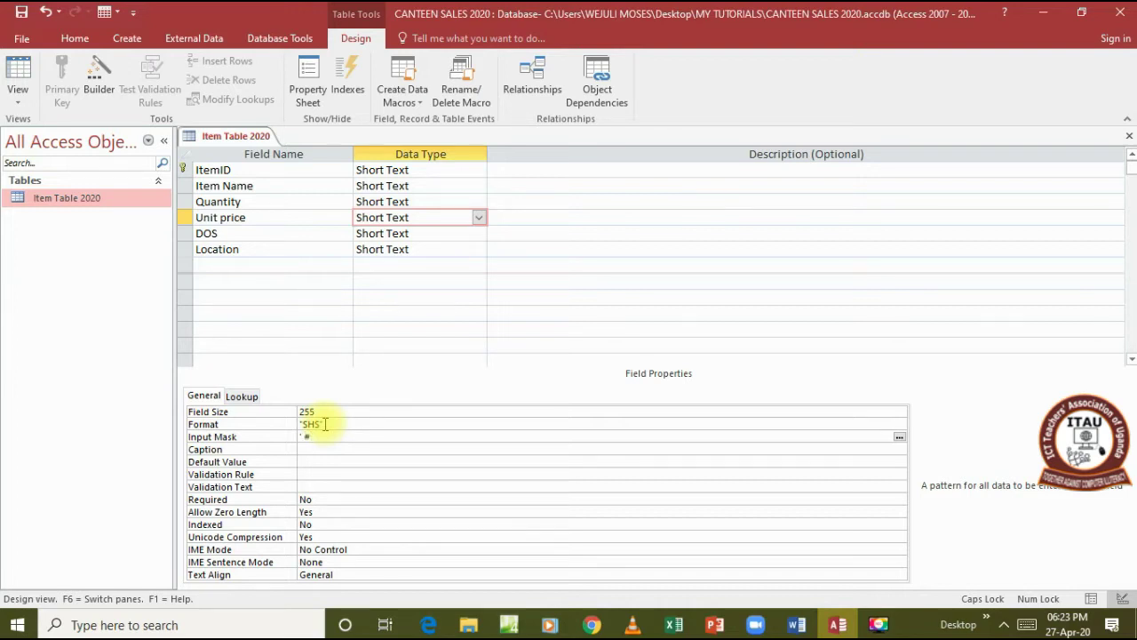
pyautogui.press('BackSpace')
pyautogui.press('BackSpace')
pyautogui.click(325, 424)
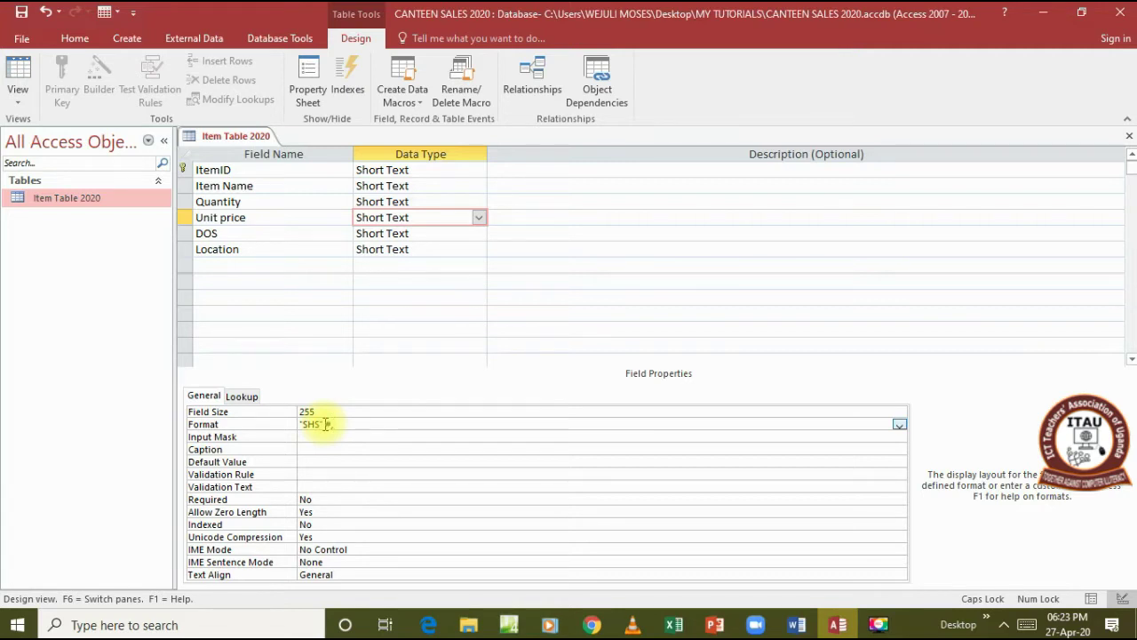
pyautogui.write('"SHS" #,###')
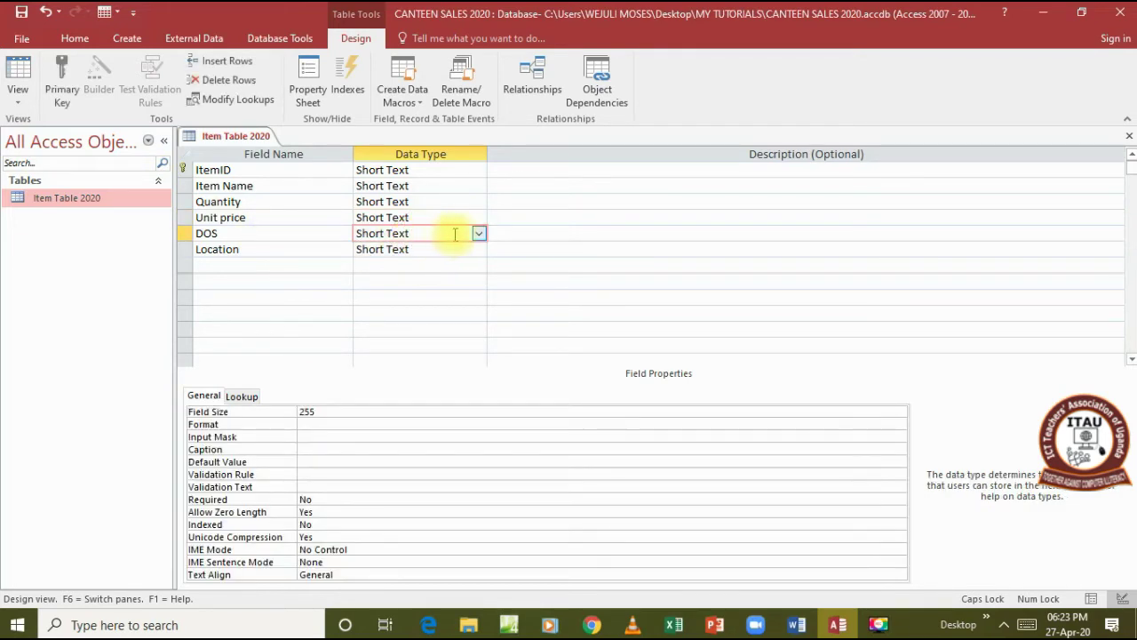
pyautogui.click(345, 424)
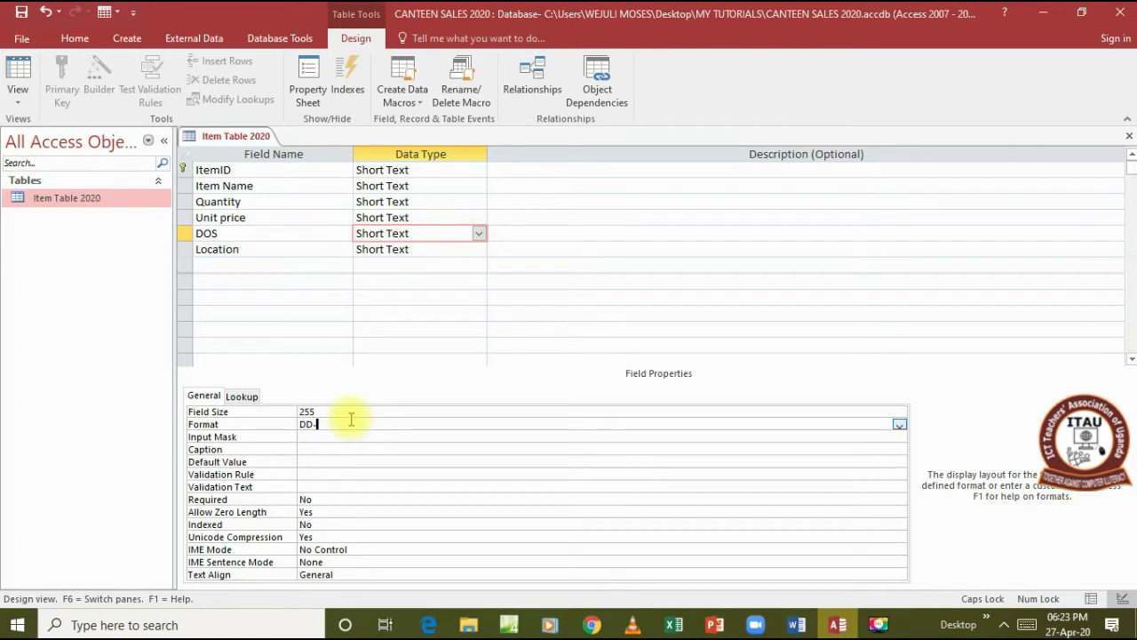
pyautogui.write('DD-MMM-YYYY')
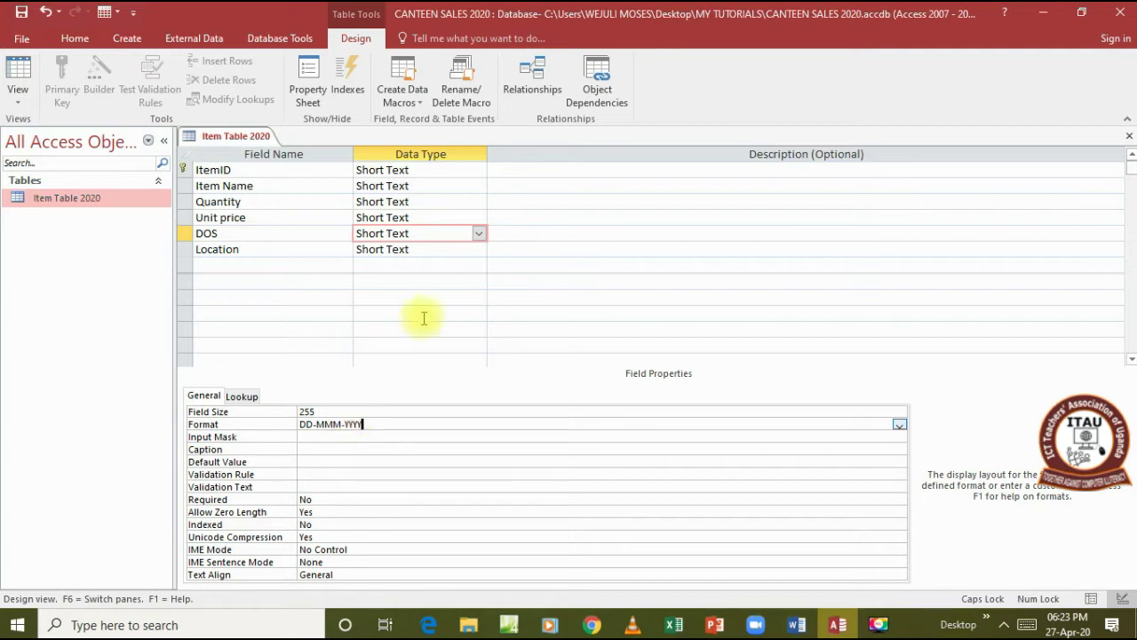
# Turn the Location field into a lookup field with the self-entered values A and B in one column
pyautogui.click(431, 252)
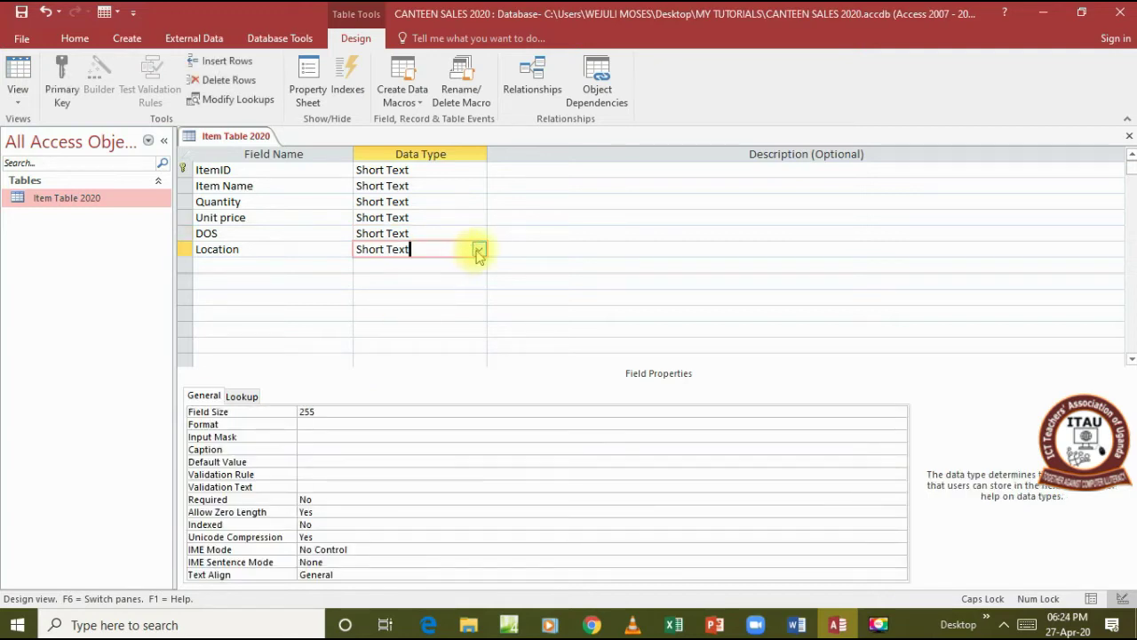
pyautogui.click(479, 249)
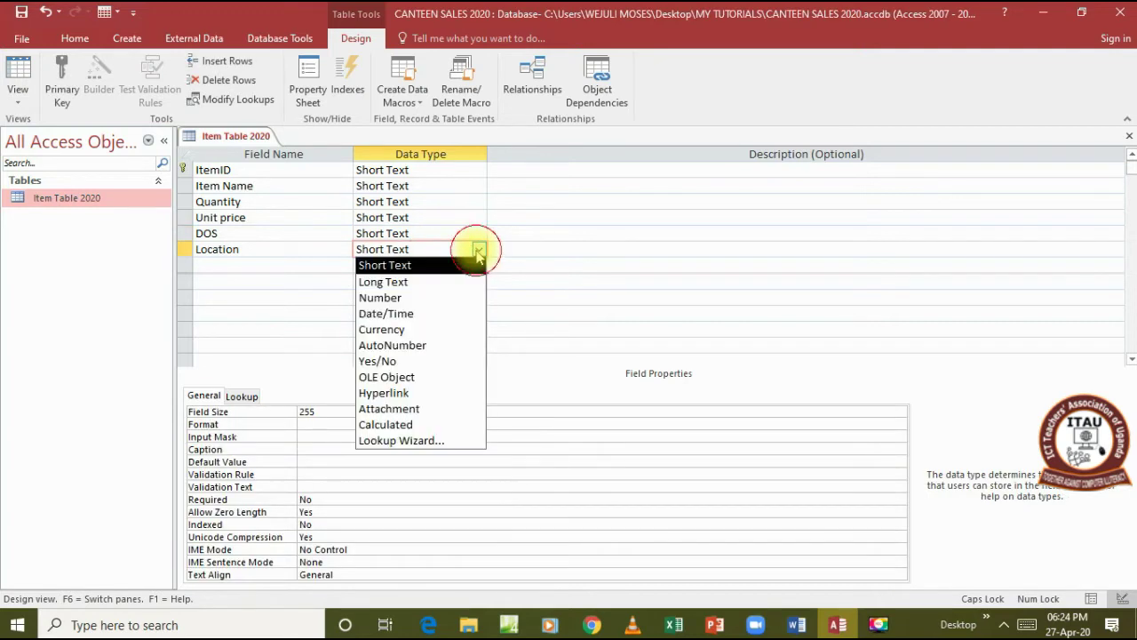
pyautogui.click(393, 440)
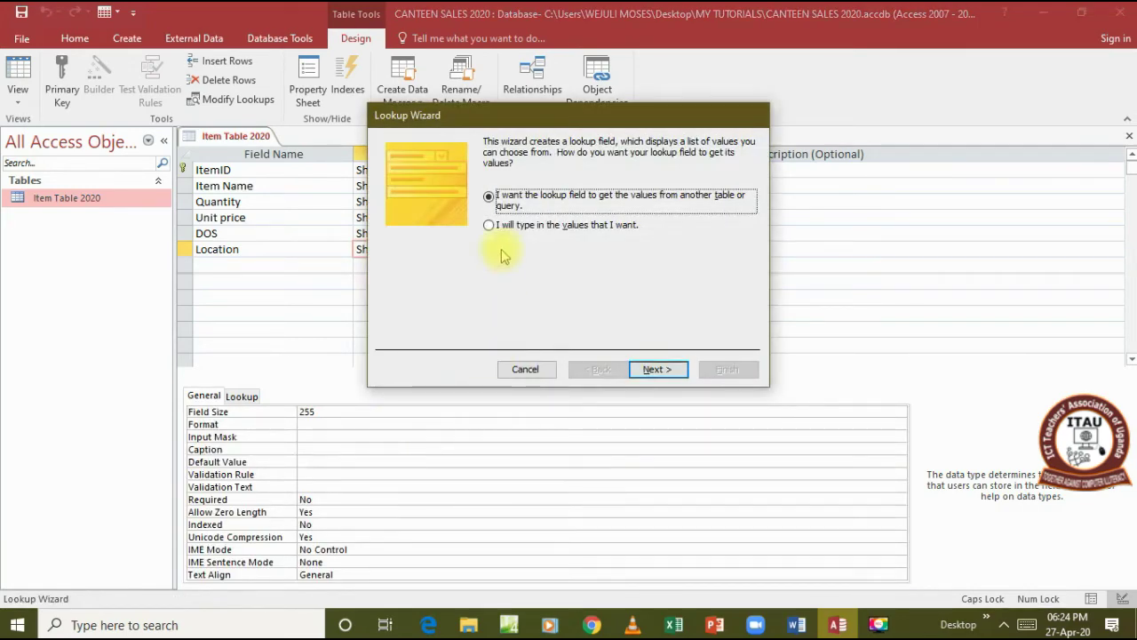
pyautogui.click(501, 228)
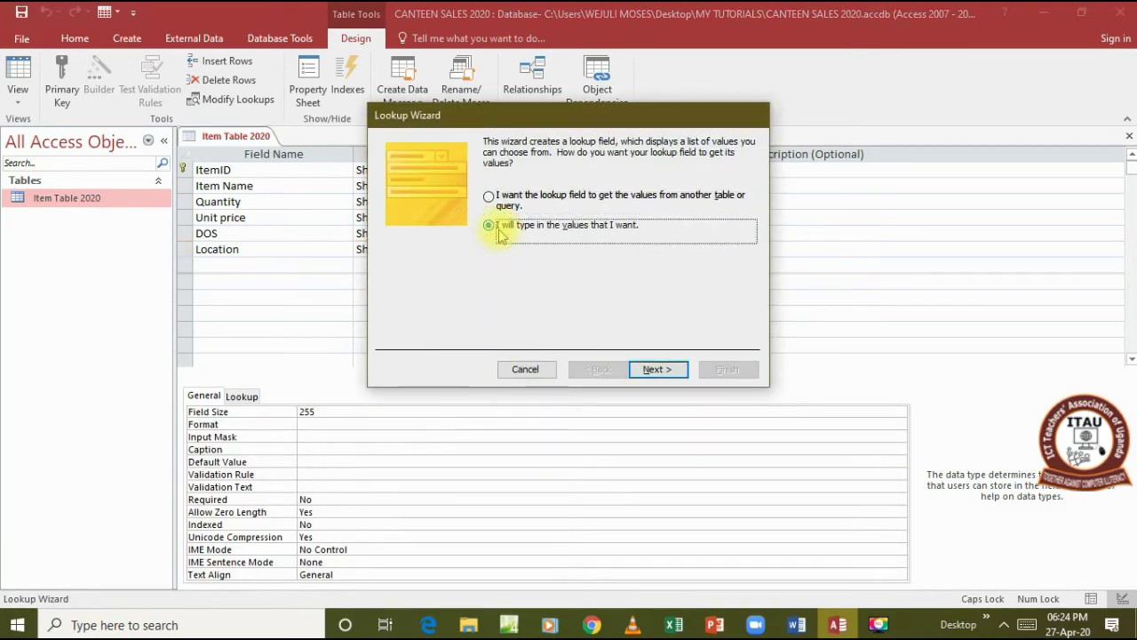
pyautogui.click(640, 369)
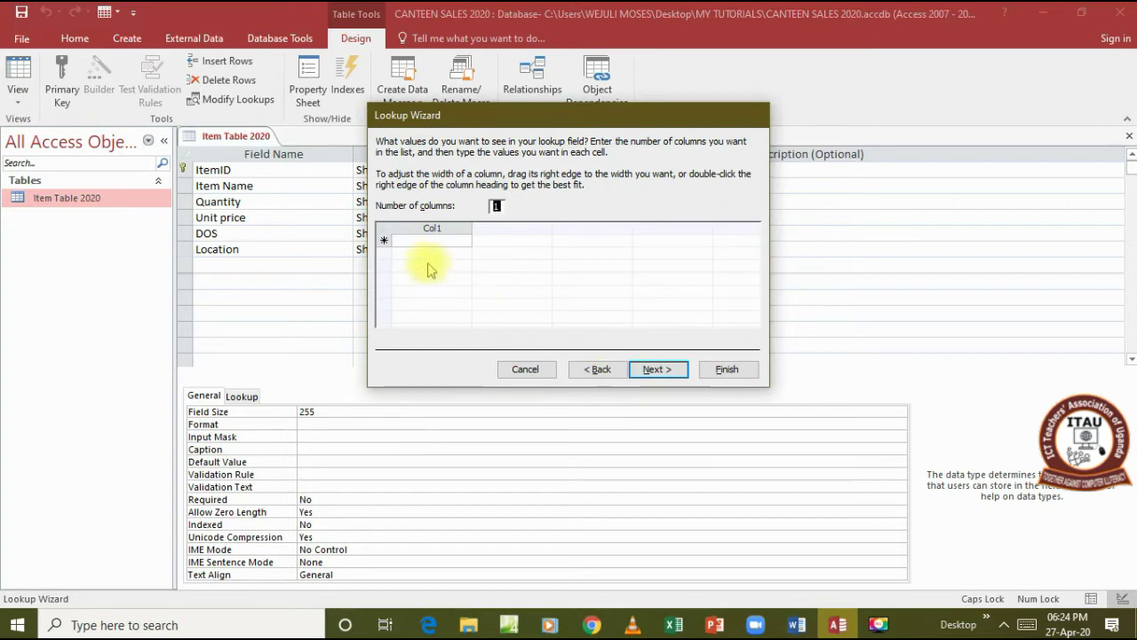
pyautogui.click(416, 241)
pyautogui.write('A')
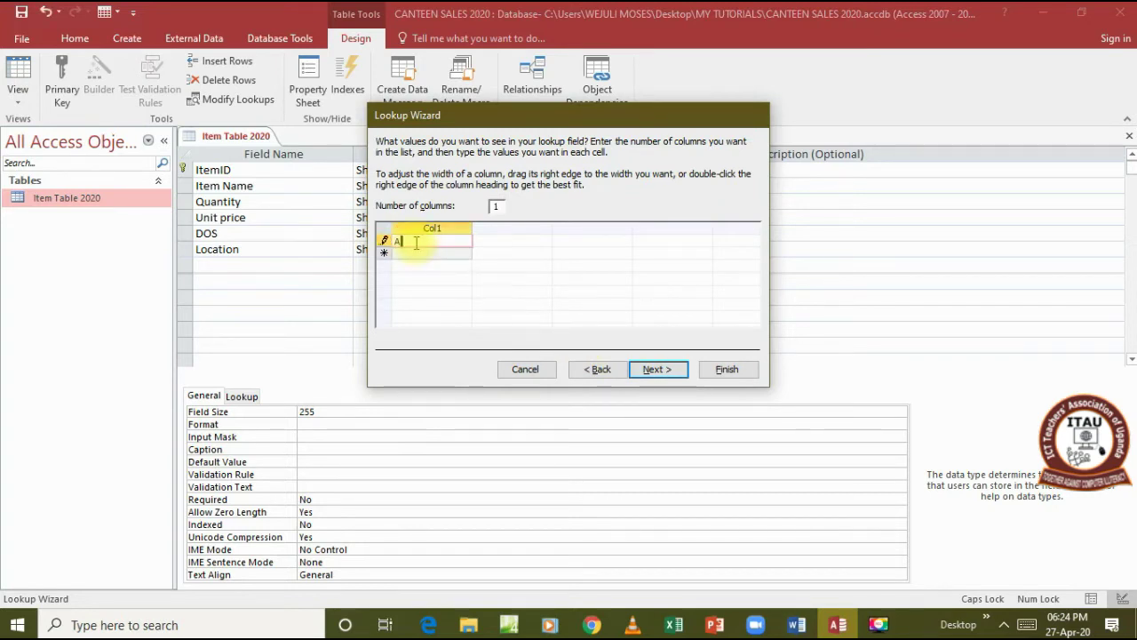
pyautogui.press('Down')
pyautogui.write('B')
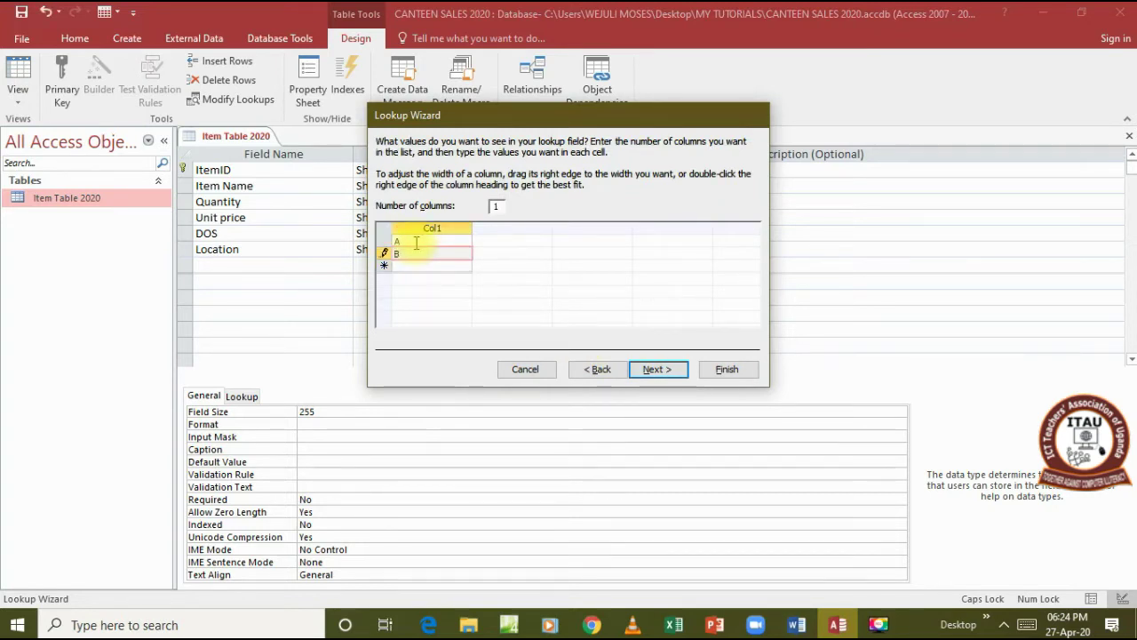
pyautogui.click(645, 368)
pyautogui.click(515, 197)
pyautogui.click(728, 370)
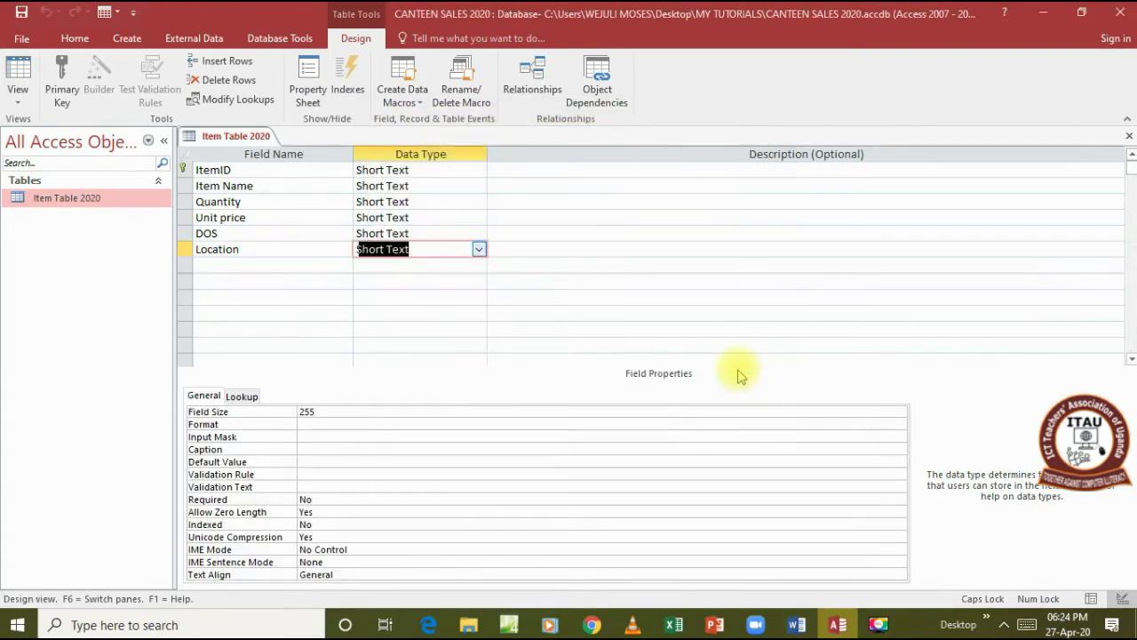
# Save Item Table 2020's design and open the table in Datasheet view
pyautogui.click(17, 71)
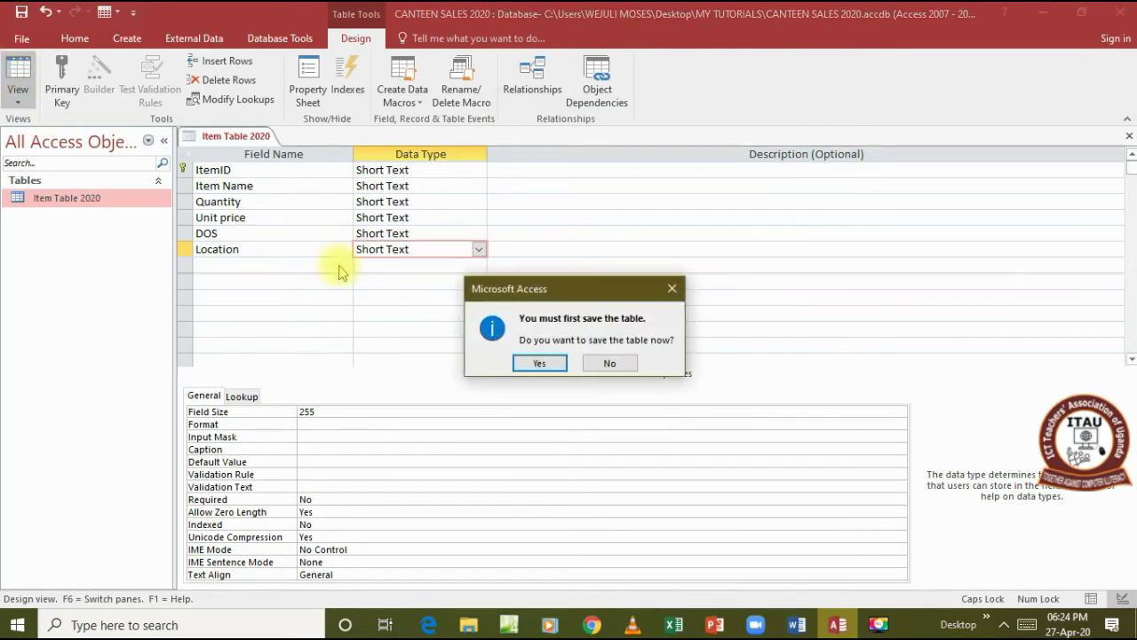
pyautogui.click(543, 364)
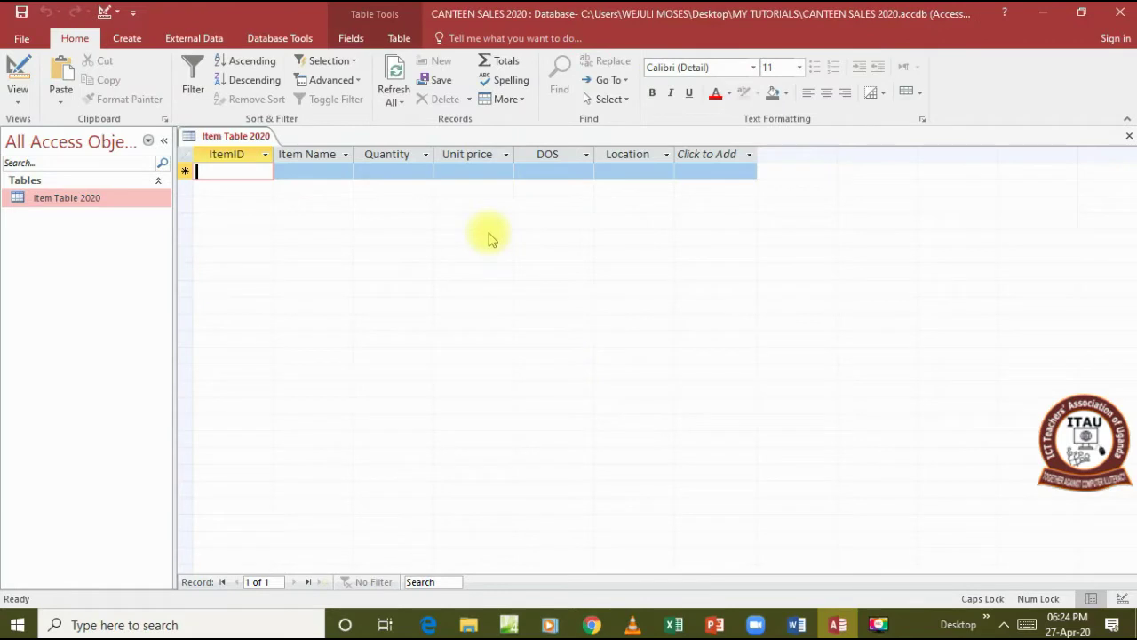
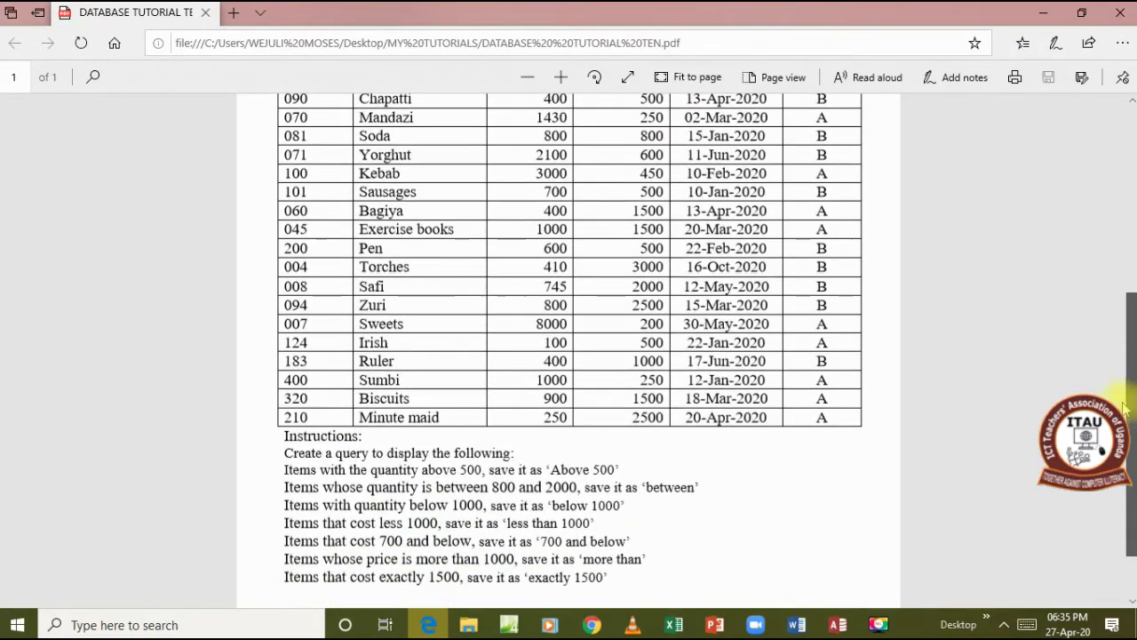
# Review the query instructions in the PDF, switch to Access and start a new query design based on Item Table 2020
pyautogui.scroll(1, 893, 385)
pyautogui.scroll(-1, 906, 389)
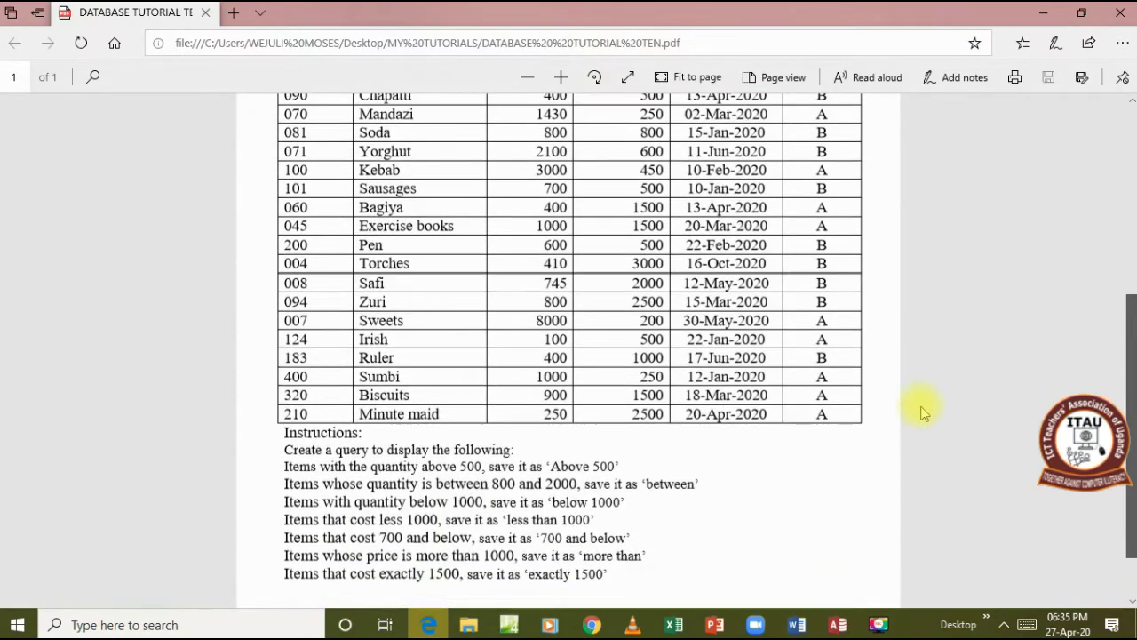
pyautogui.scroll(-1, 924, 412)
pyautogui.scroll(1, 1016, 418)
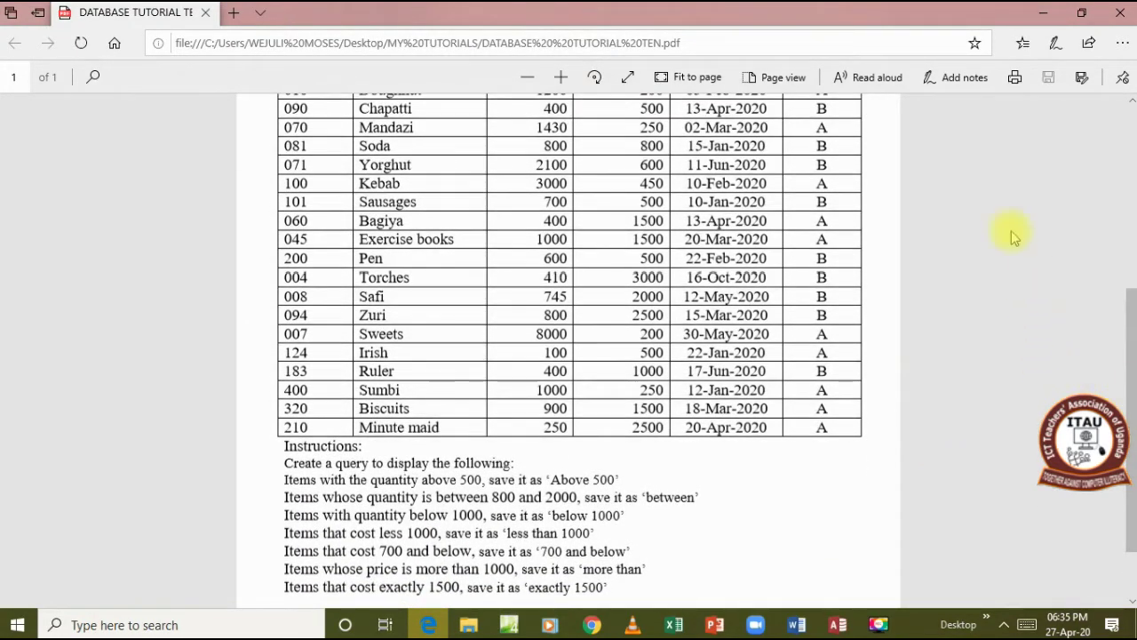
pyautogui.click(429, 624)
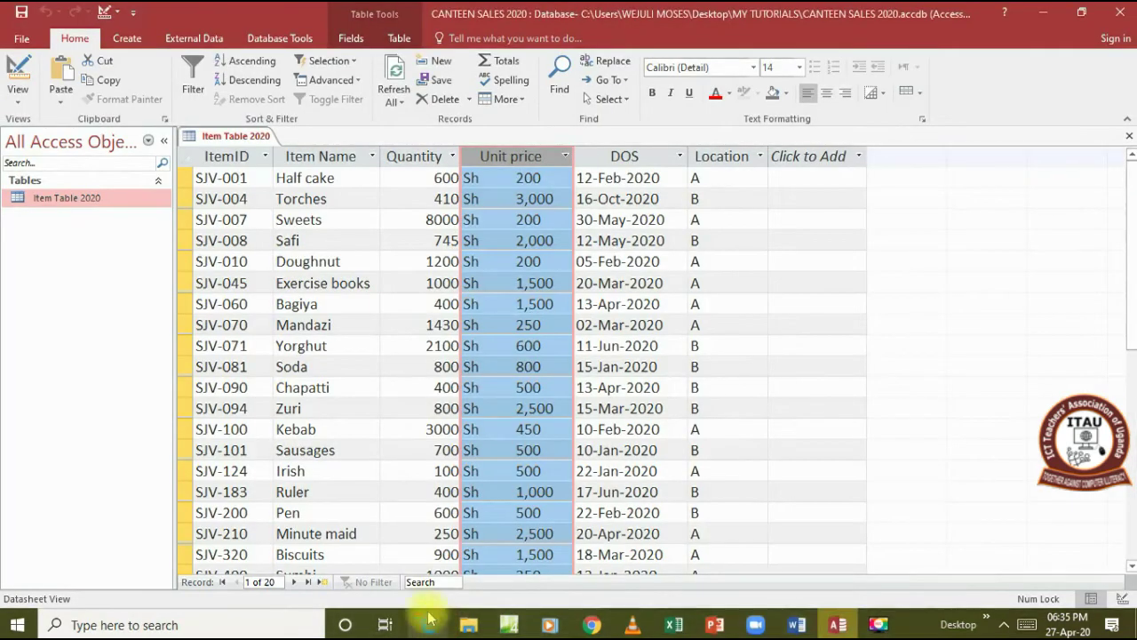
pyautogui.click(124, 38)
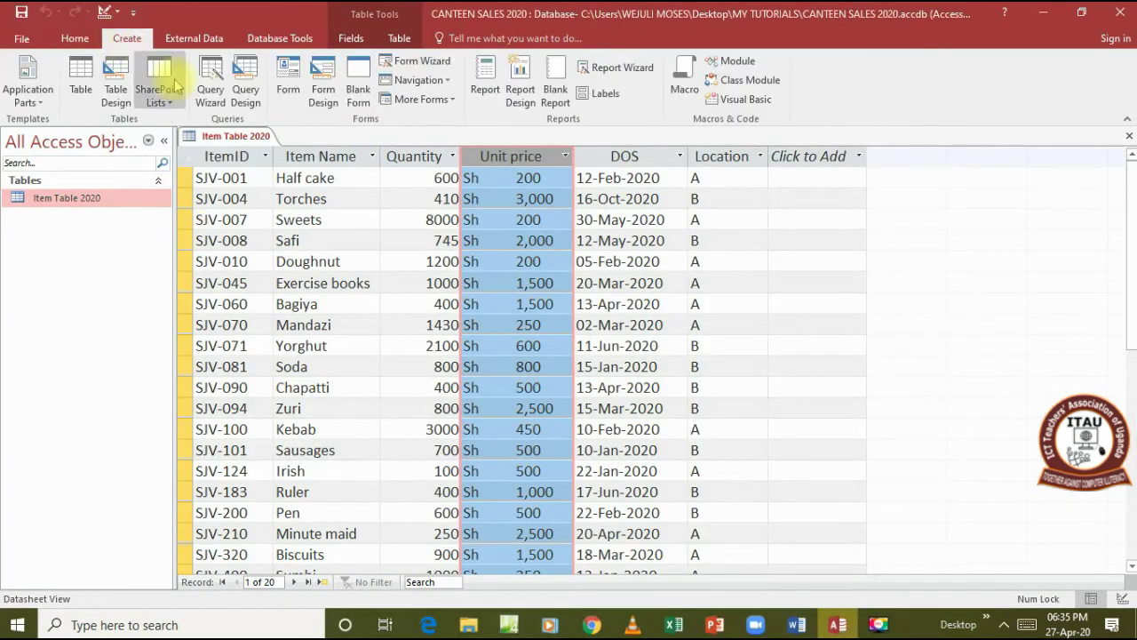
pyautogui.click(245, 89)
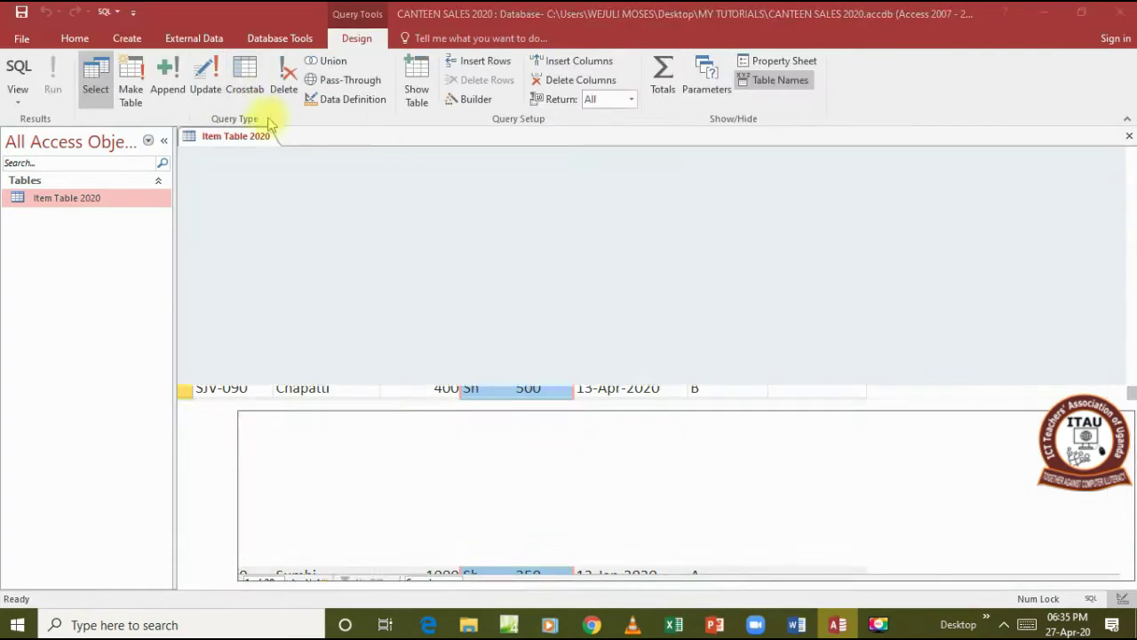
pyautogui.click(589, 586)
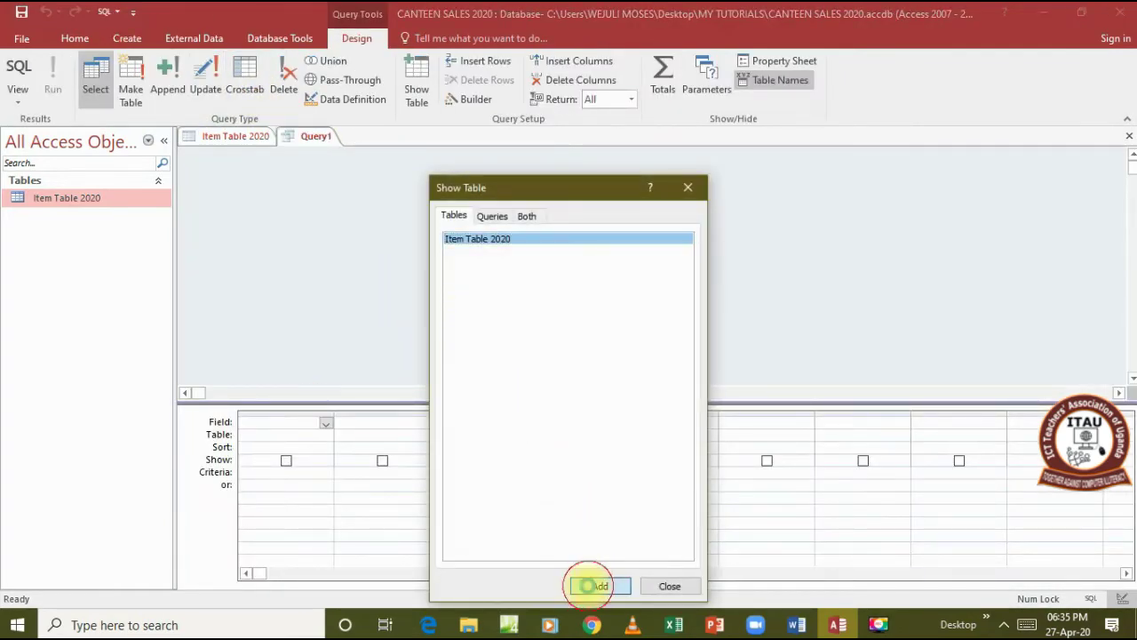
pyautogui.click(669, 586)
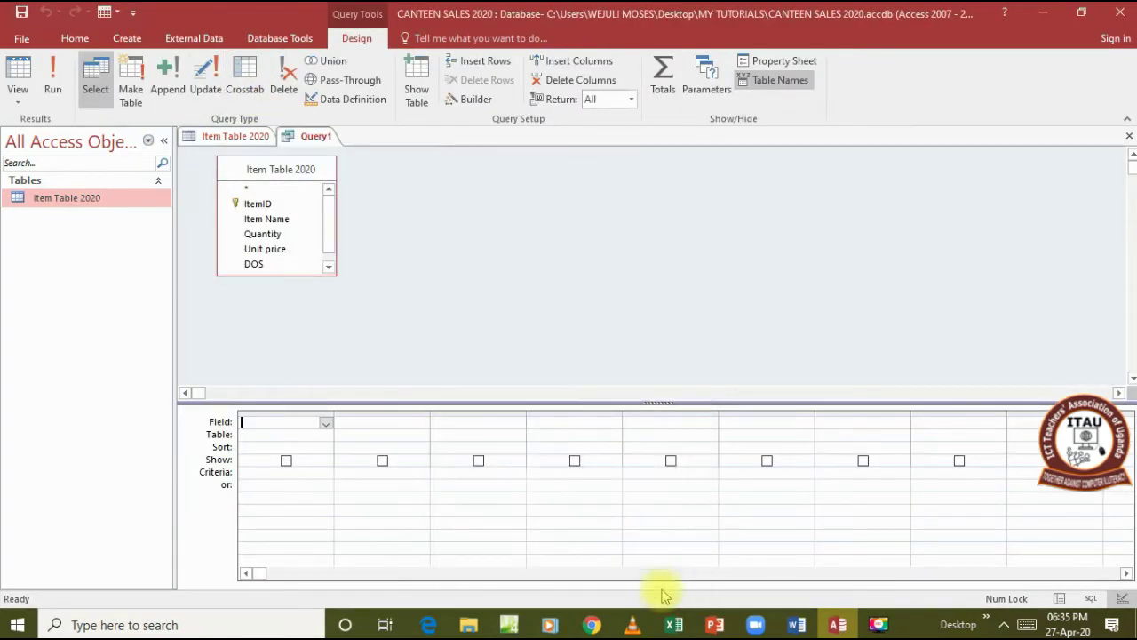
# Add all Item Table 2020 fields to the query, set Quantity's criterion to >500 and run it
pyautogui.doubleClick(281, 171)
pyautogui.moveTo(284, 190); pyautogui.dragTo(279, 421)
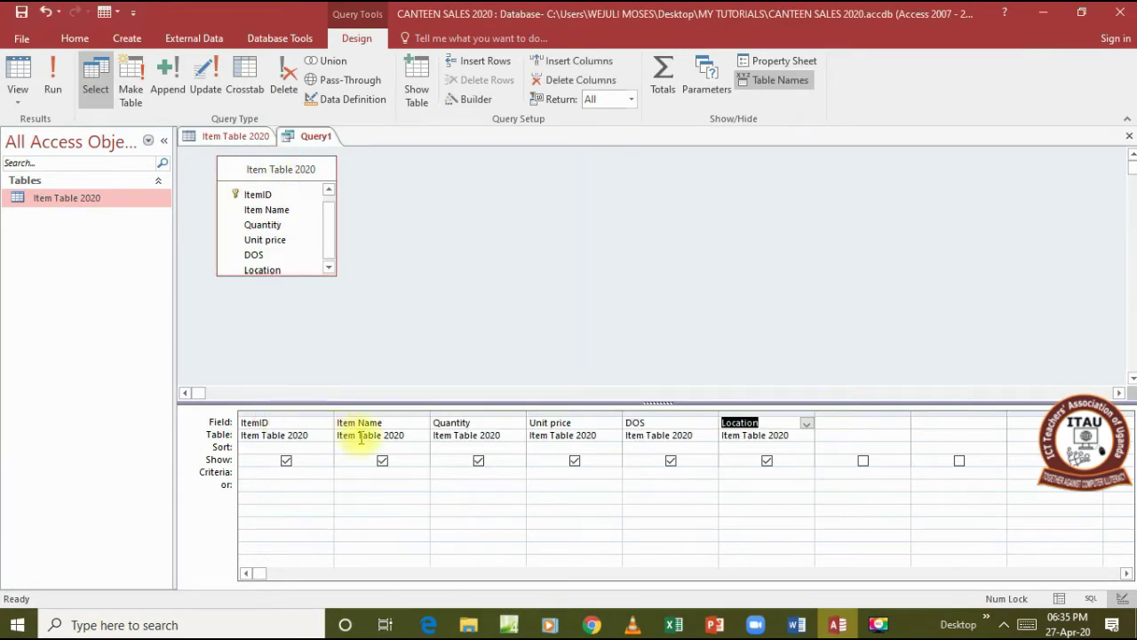
pyautogui.click(450, 474)
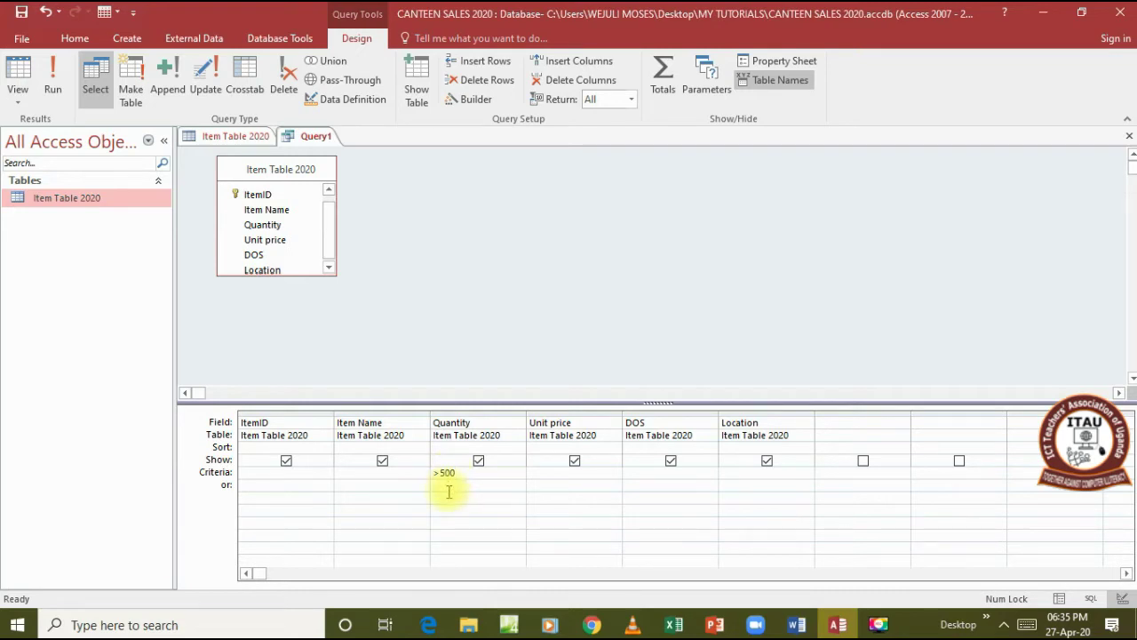
pyautogui.click(53, 84)
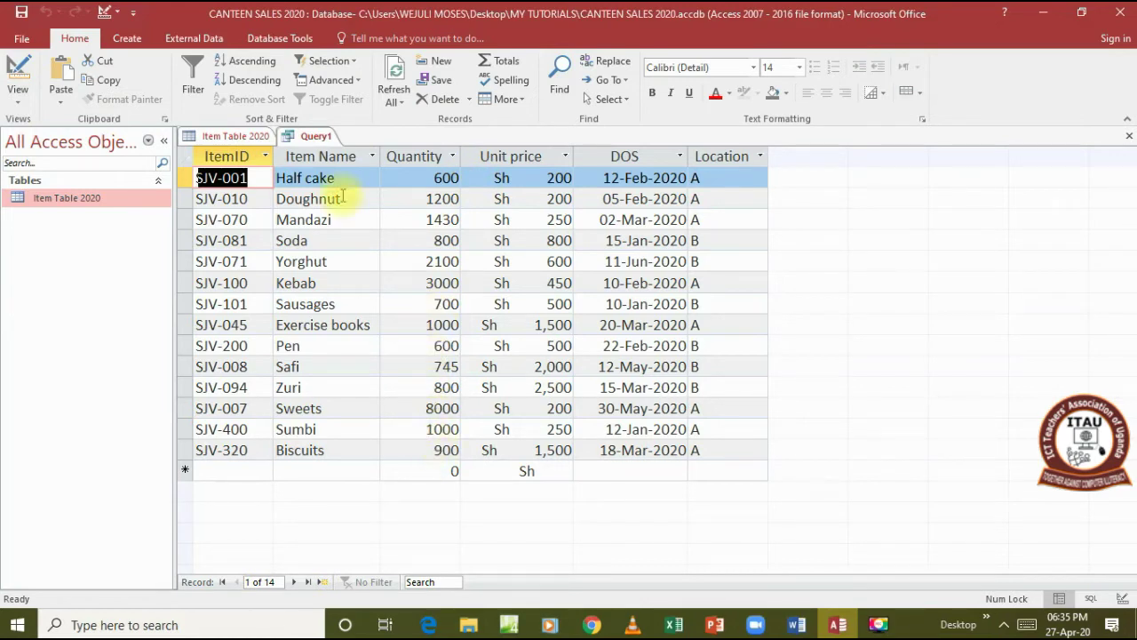
# Save the query as "above 500" and close it
pyautogui.click(21, 14)
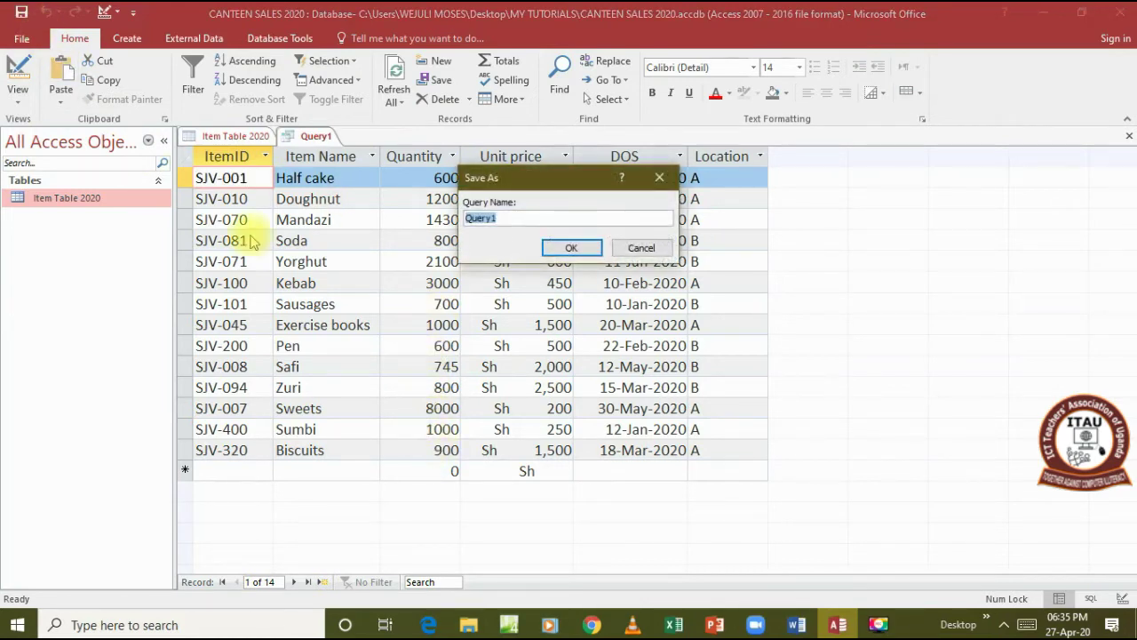
pyautogui.write('above 500')
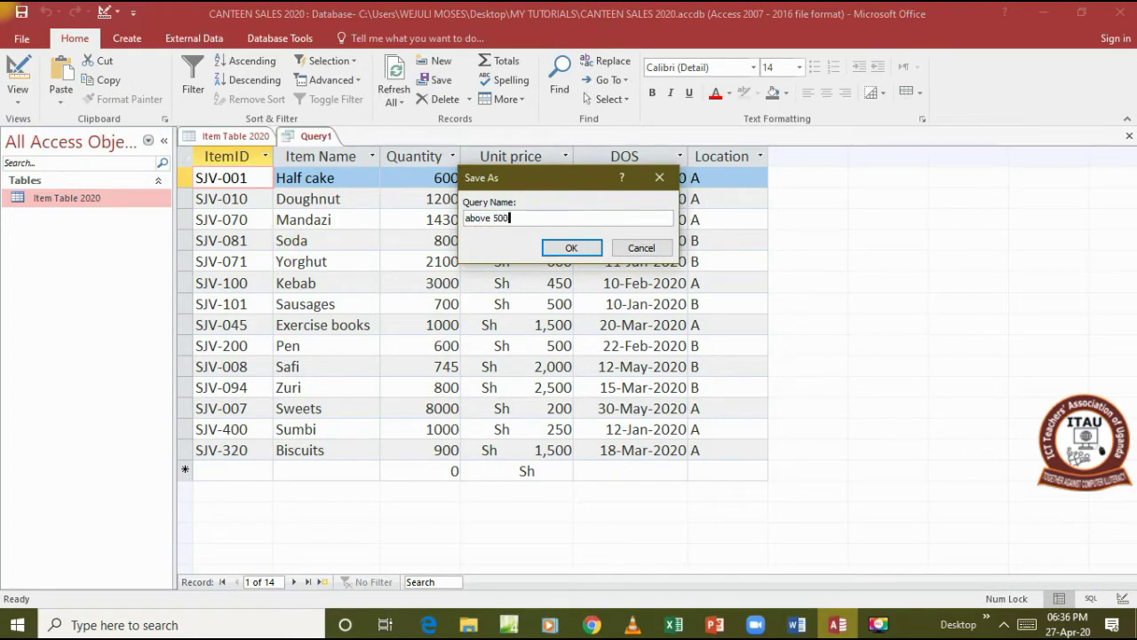
pyautogui.click(559, 246)
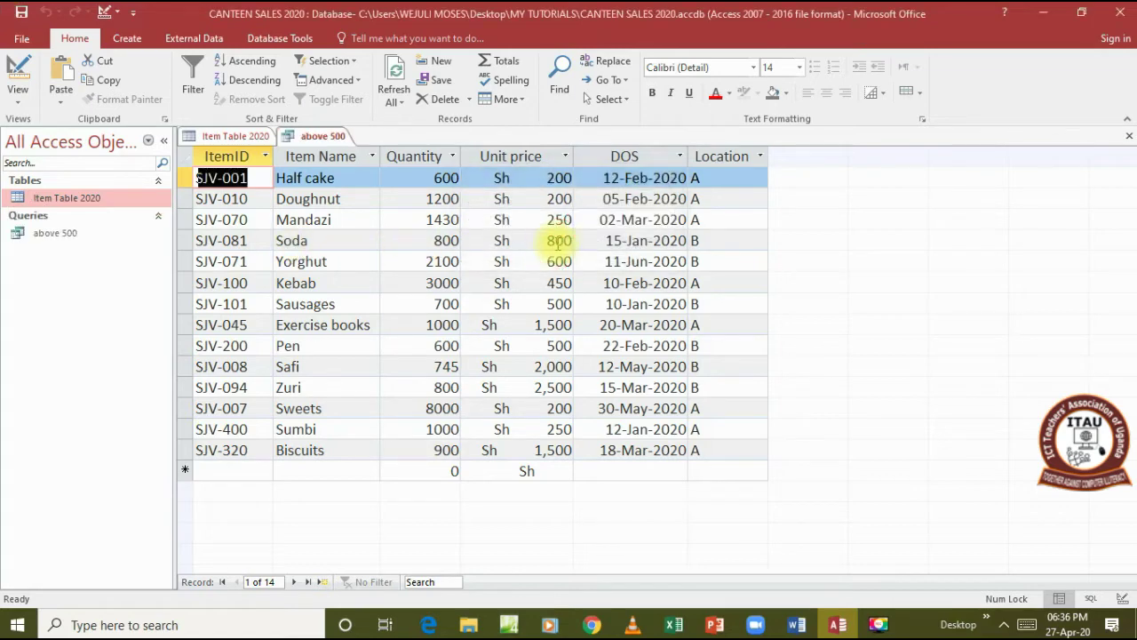
pyautogui.rightClick(313, 144)
pyautogui.click(326, 168)
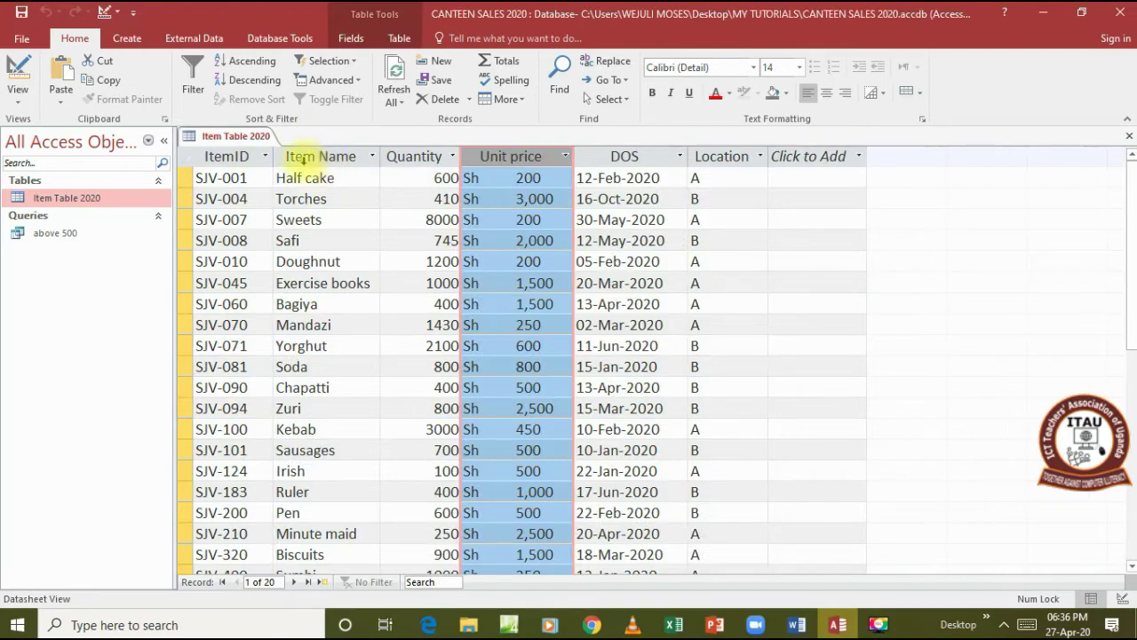
# Check the second query's instruction in the PDF, and in Access start a new query design containing all fields of Item Table 2020
pyautogui.click(430, 628)
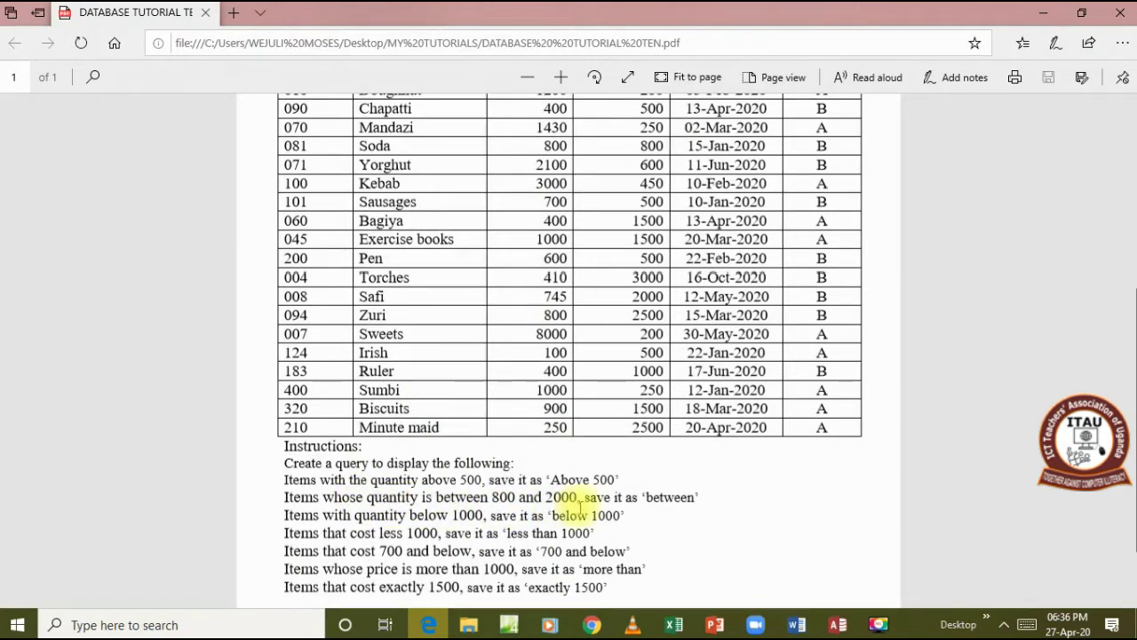
pyautogui.click(430, 625)
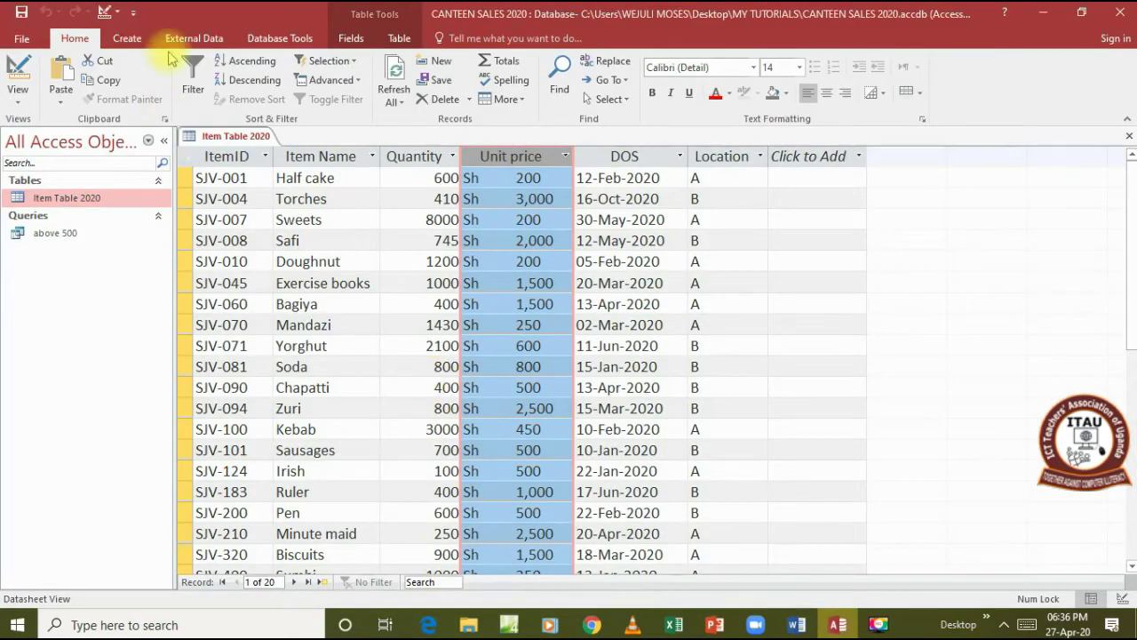
pyautogui.click(129, 39)
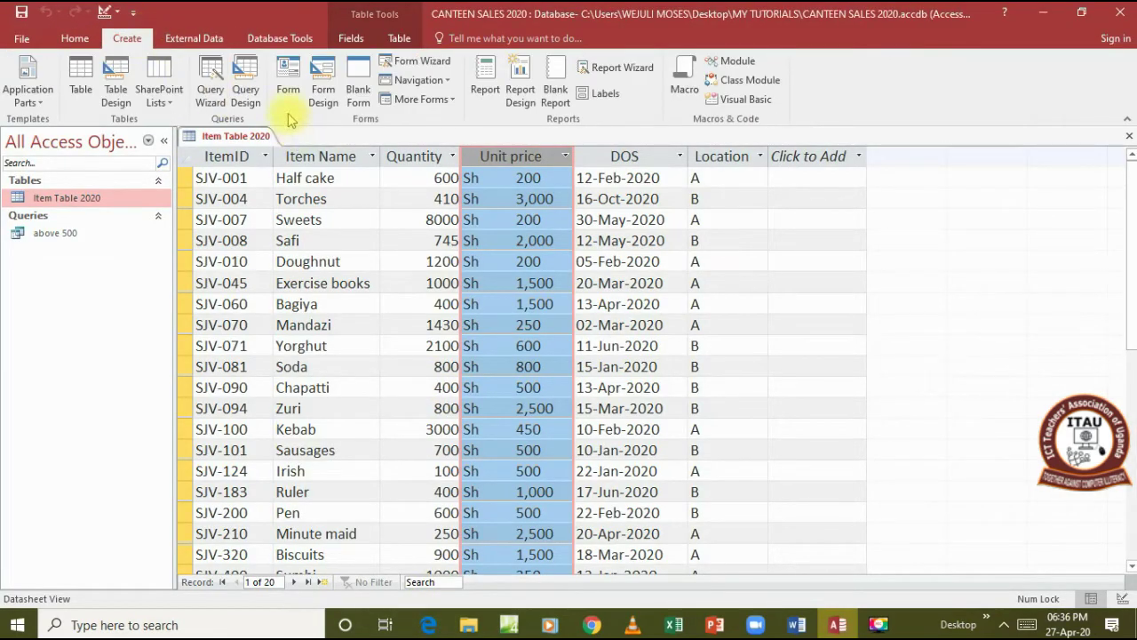
pyautogui.click(247, 93)
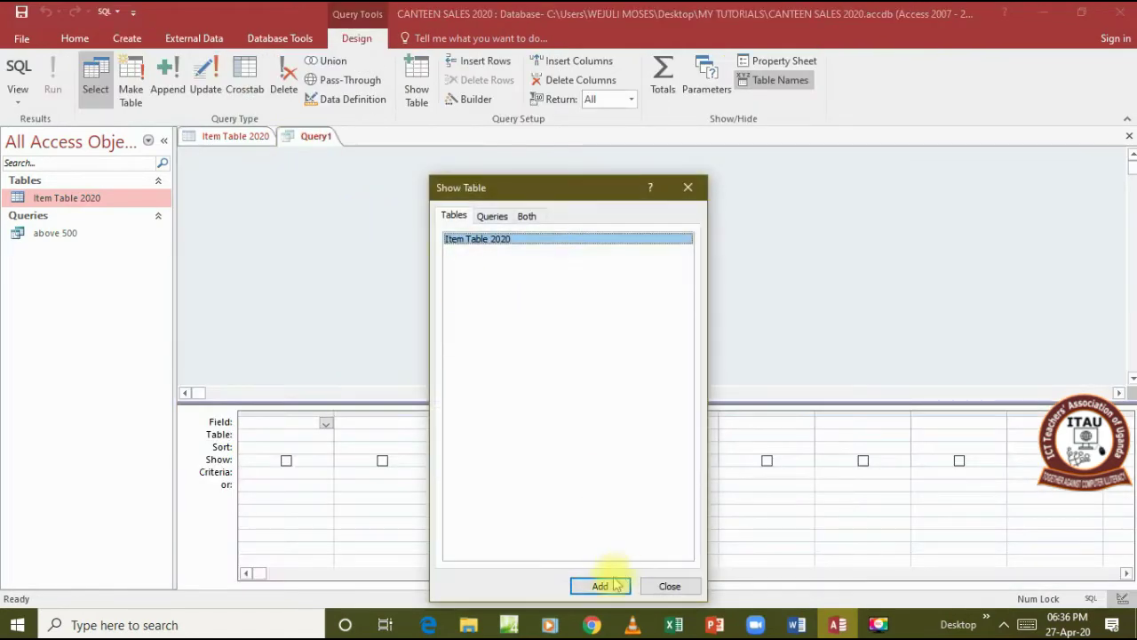
pyautogui.click(602, 585)
pyautogui.click(666, 585)
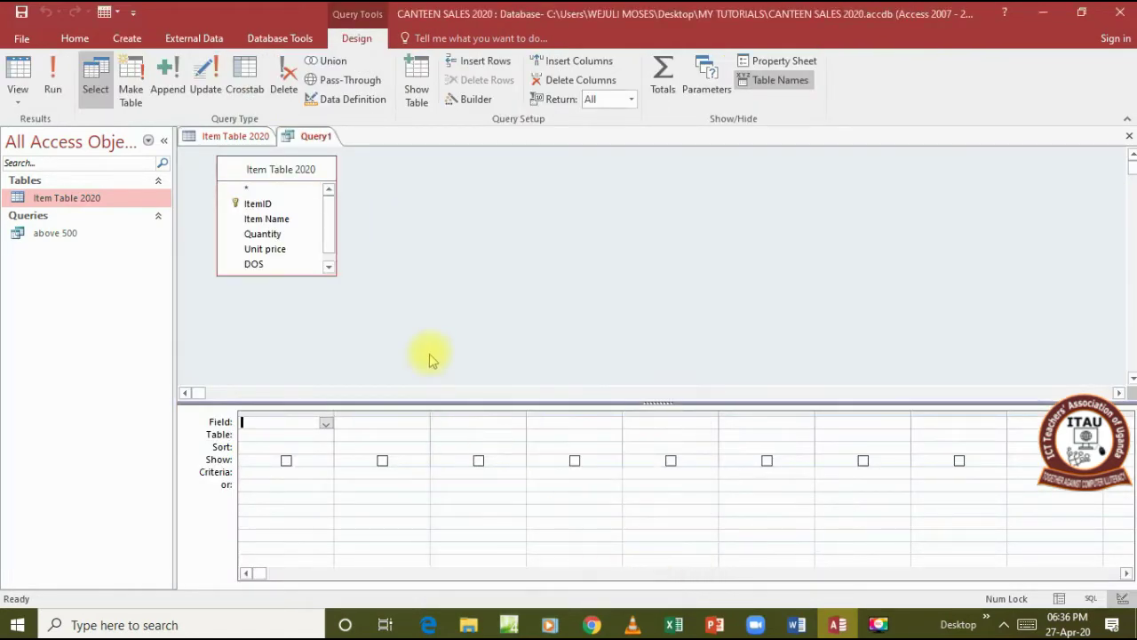
pyautogui.doubleClick(267, 170)
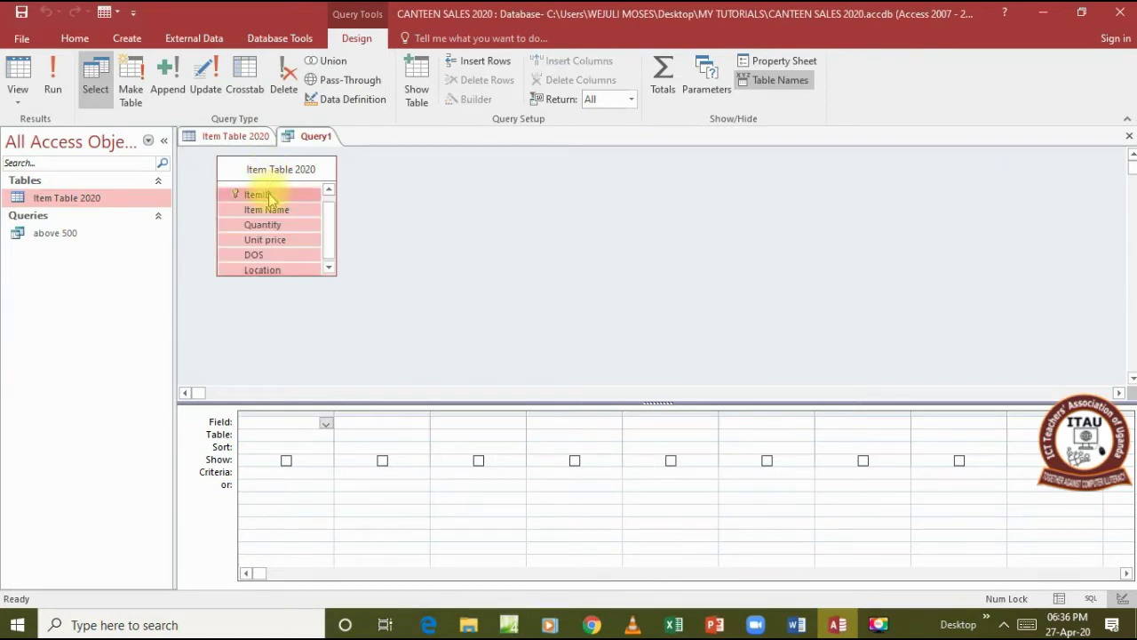
pyautogui.moveTo(269, 197); pyautogui.dragTo(271, 432)
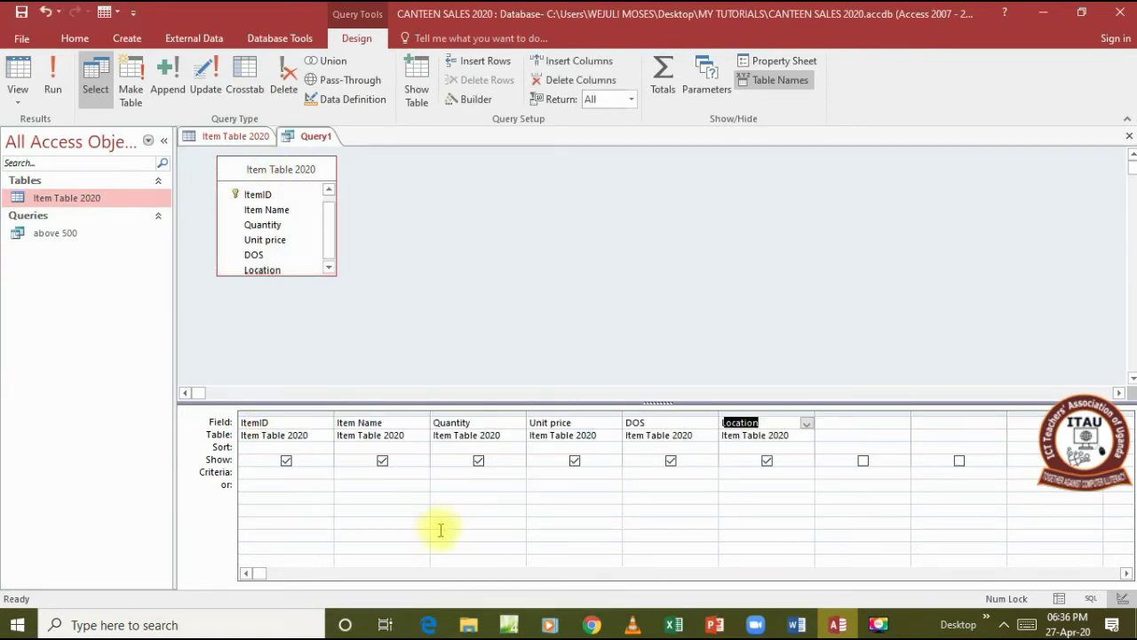
# Set Quantity's criterion to between 800 and 2000, check it against the PDF instruction and run the query
pyautogui.click(455, 475)
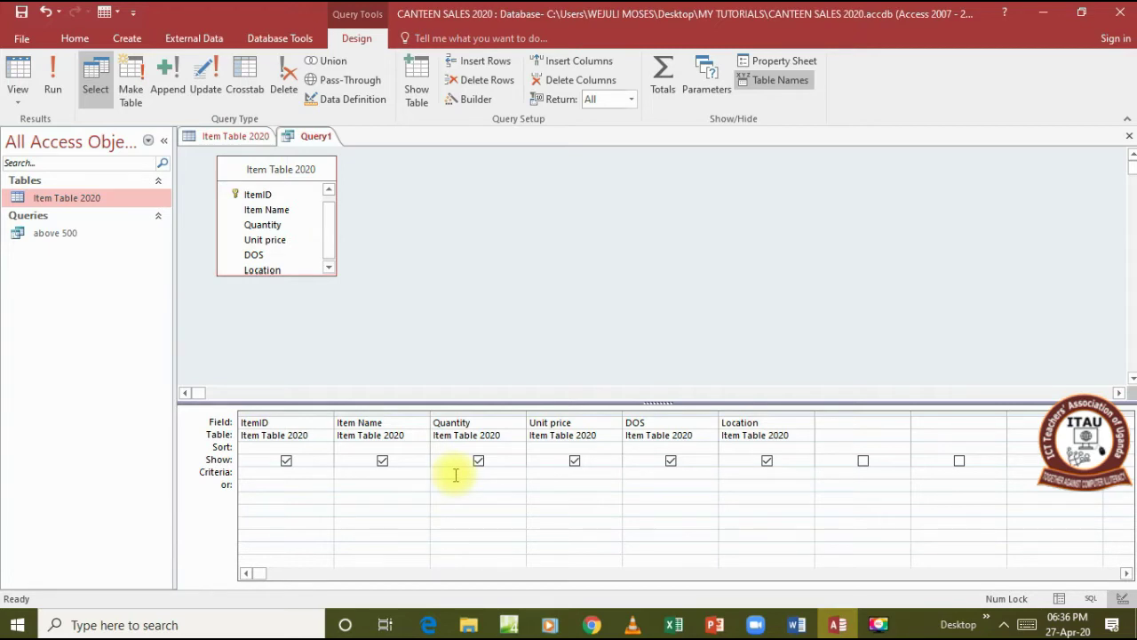
pyautogui.write('b')
pyautogui.write('e')
pyautogui.write('tween 800 and ')
pyautogui.write('2000')
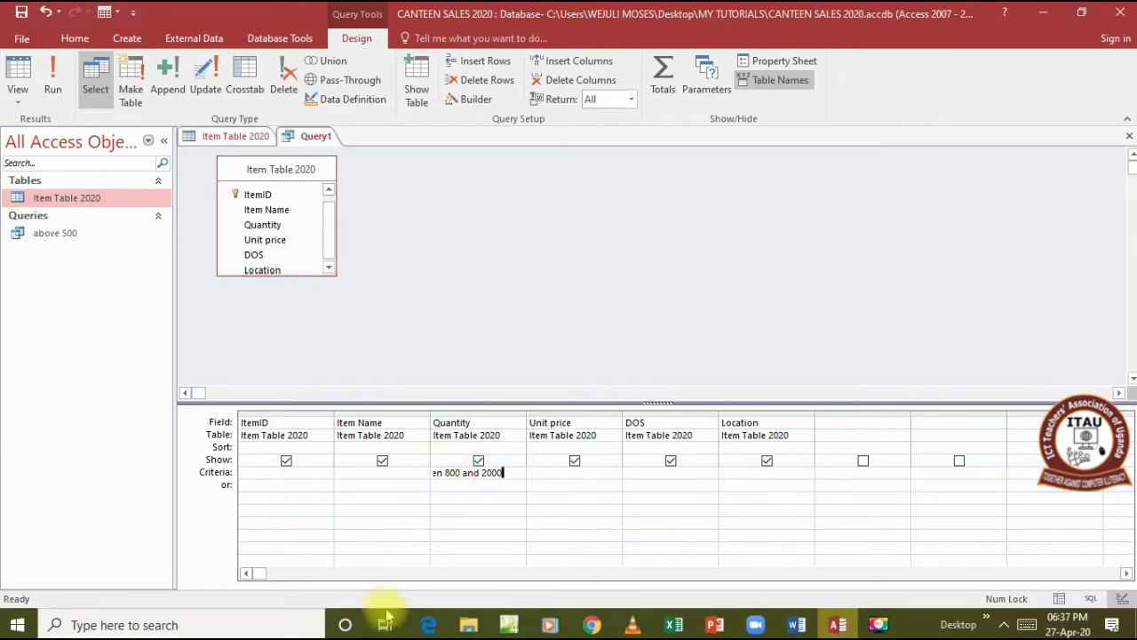
pyautogui.click(428, 625)
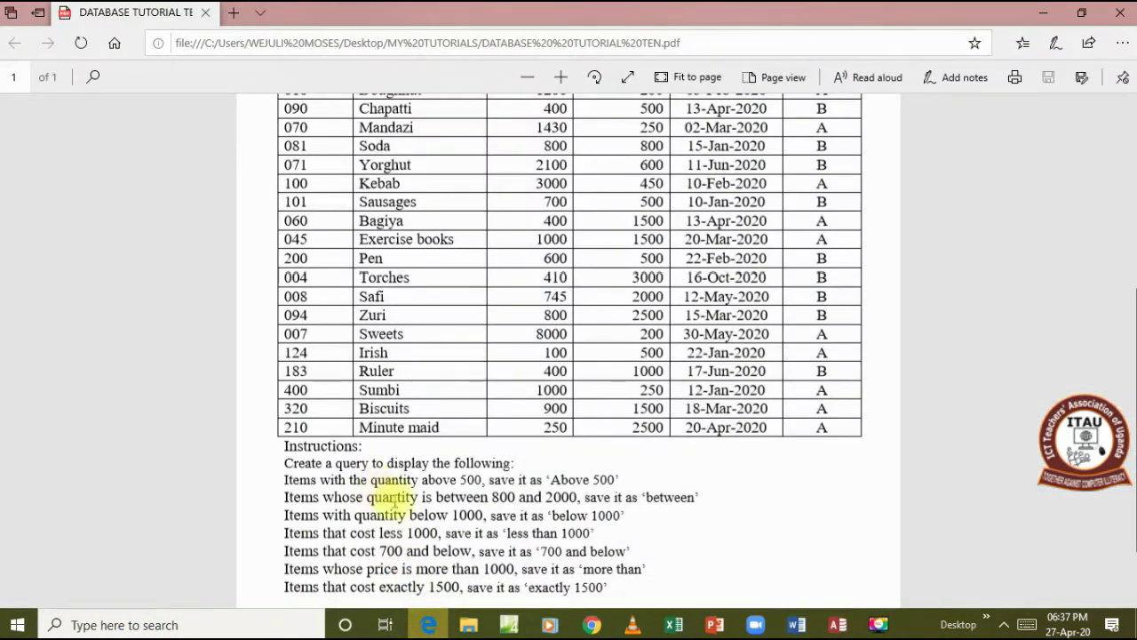
pyautogui.click(427, 620)
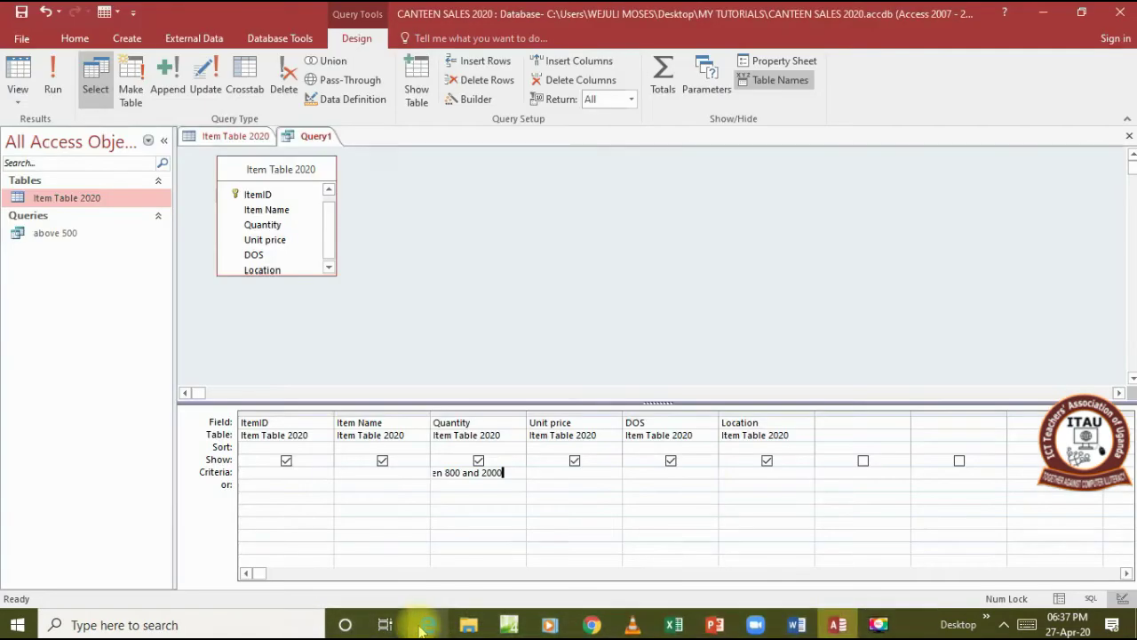
pyautogui.click(52, 79)
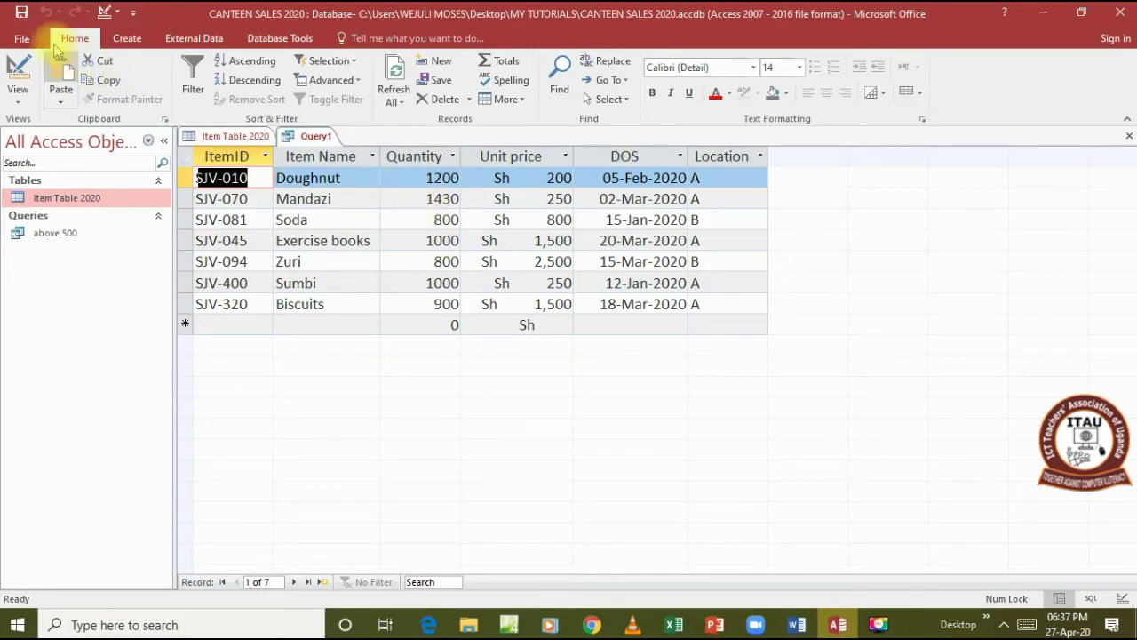
# Save the query as "between" and close it
pyautogui.click(21, 12)
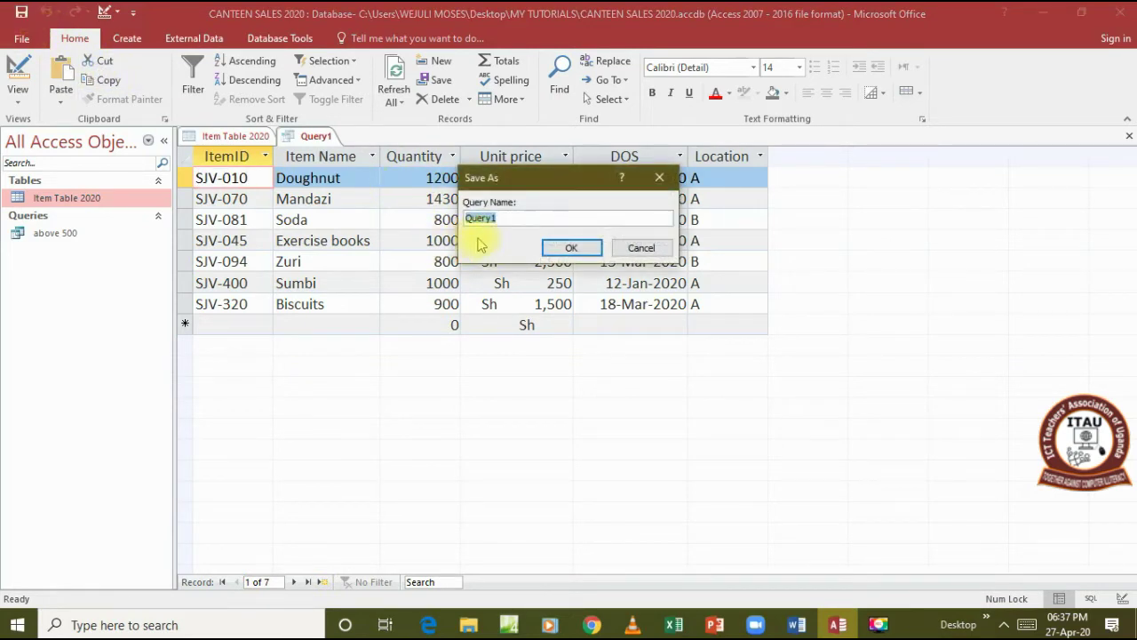
pyautogui.write('between')
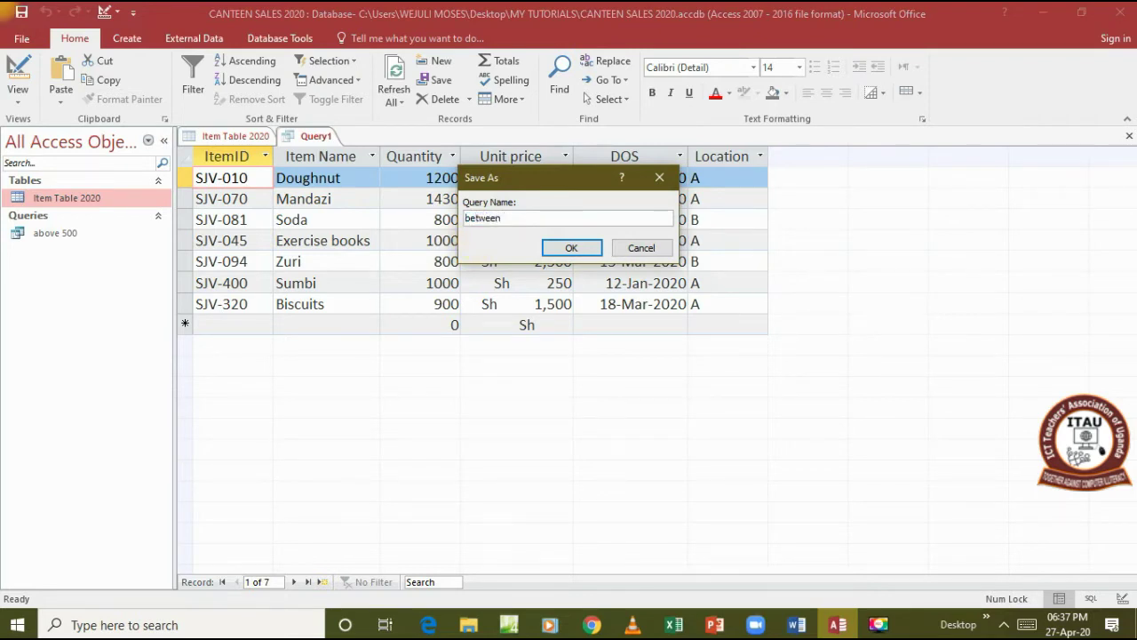
pyautogui.press('Return')
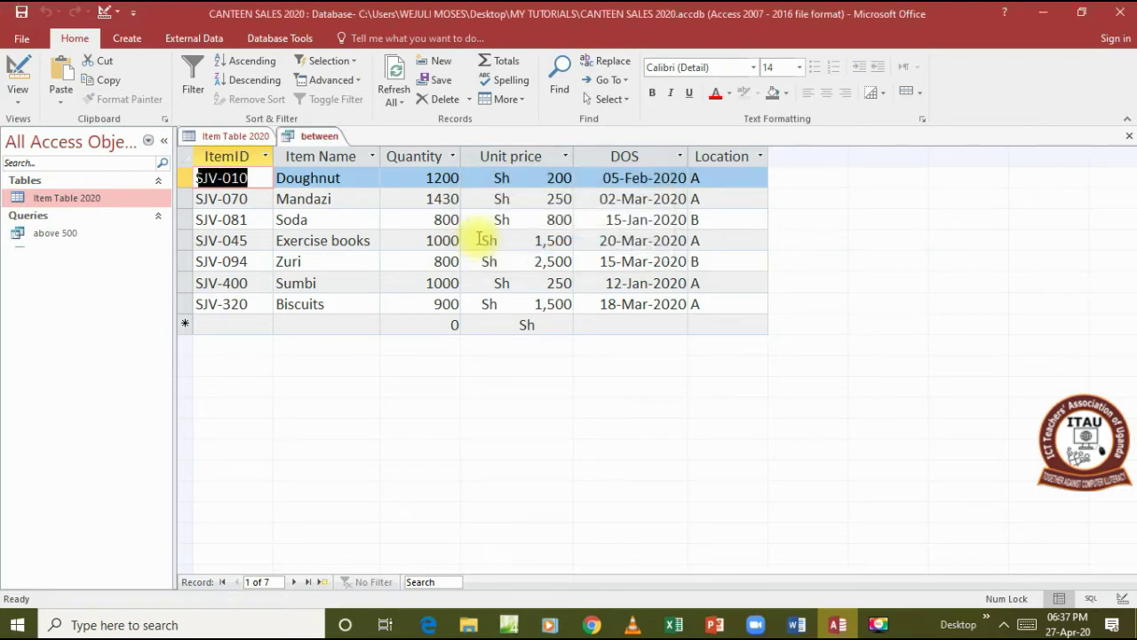
pyautogui.rightClick(293, 135)
pyautogui.click(328, 162)
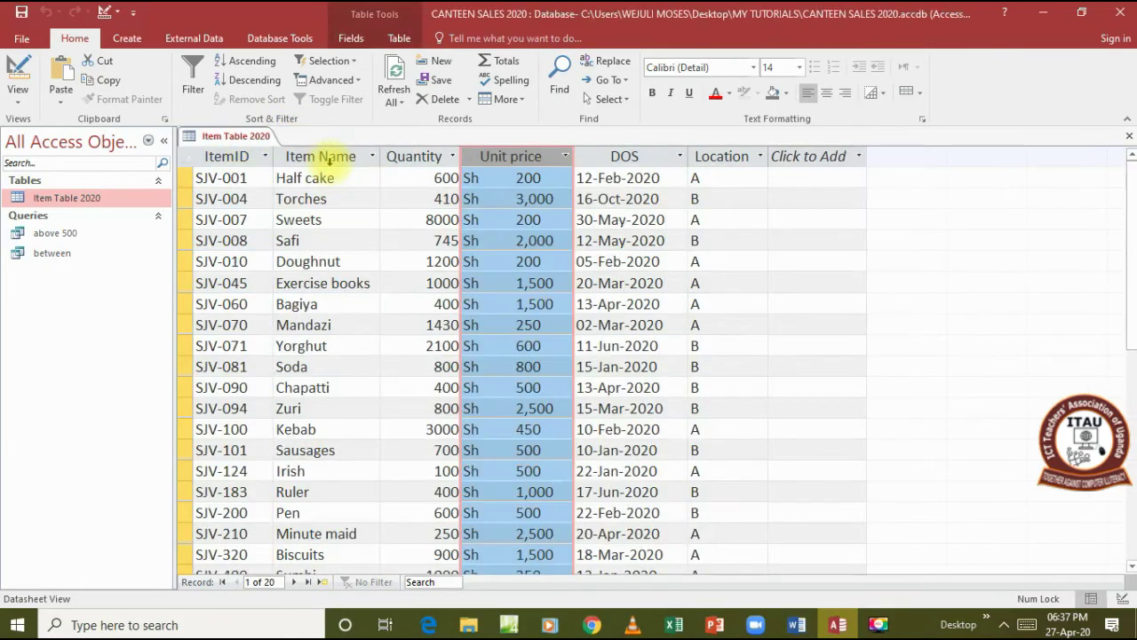
# Read the third query's instruction in the PDF, and in Access create a new query design with every Item Table 2020 field
pyautogui.click(423, 624)
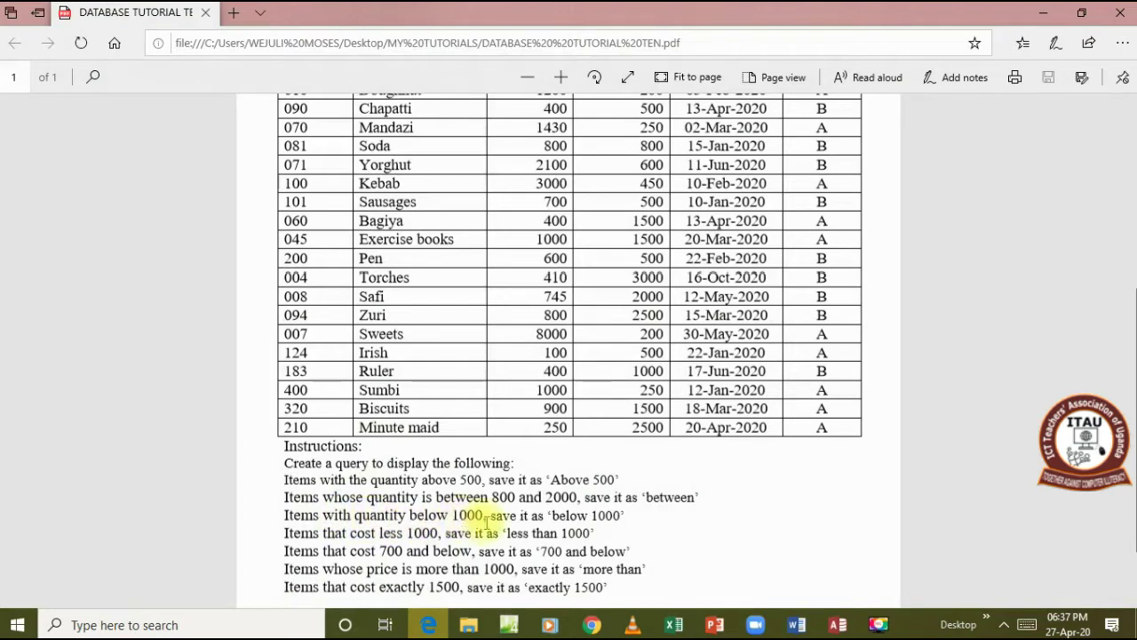
pyautogui.click(425, 622)
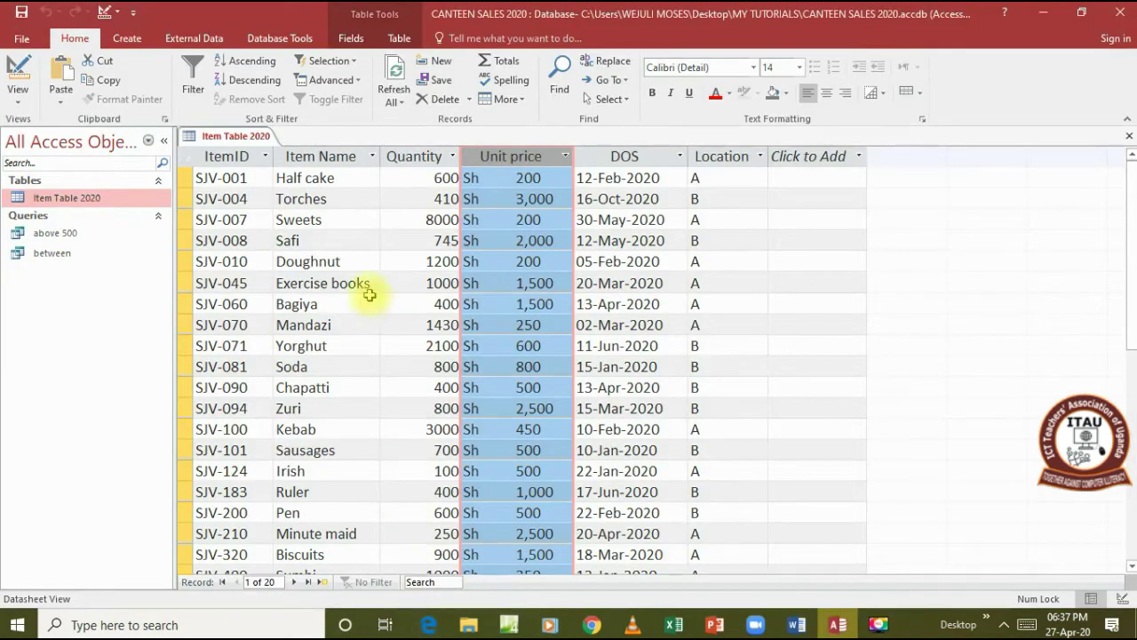
pyautogui.click(126, 39)
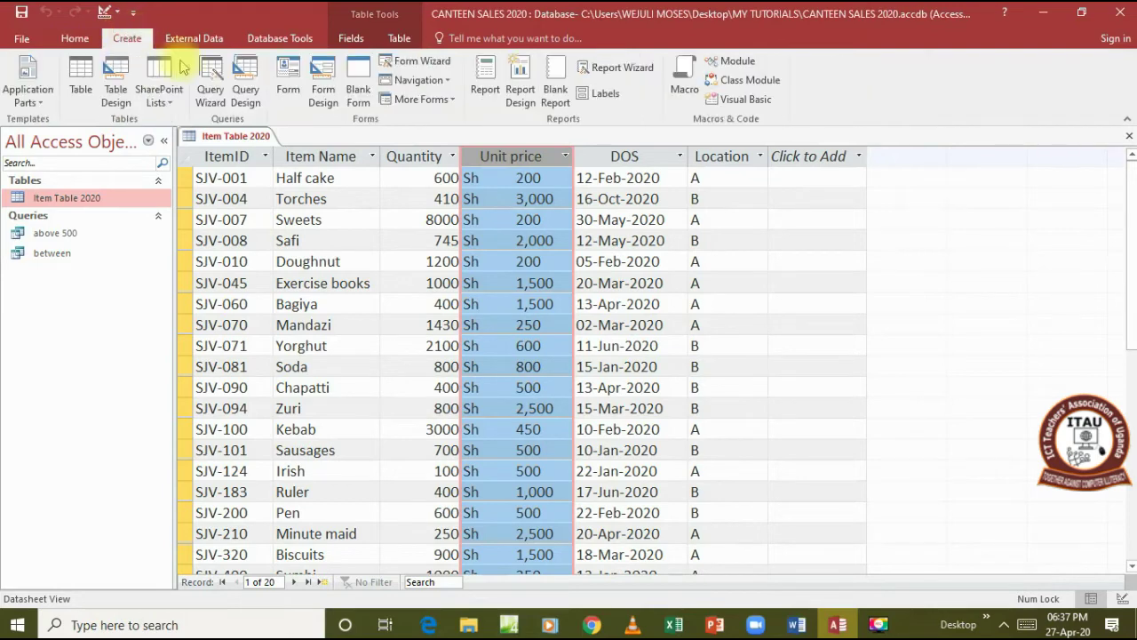
pyautogui.click(249, 80)
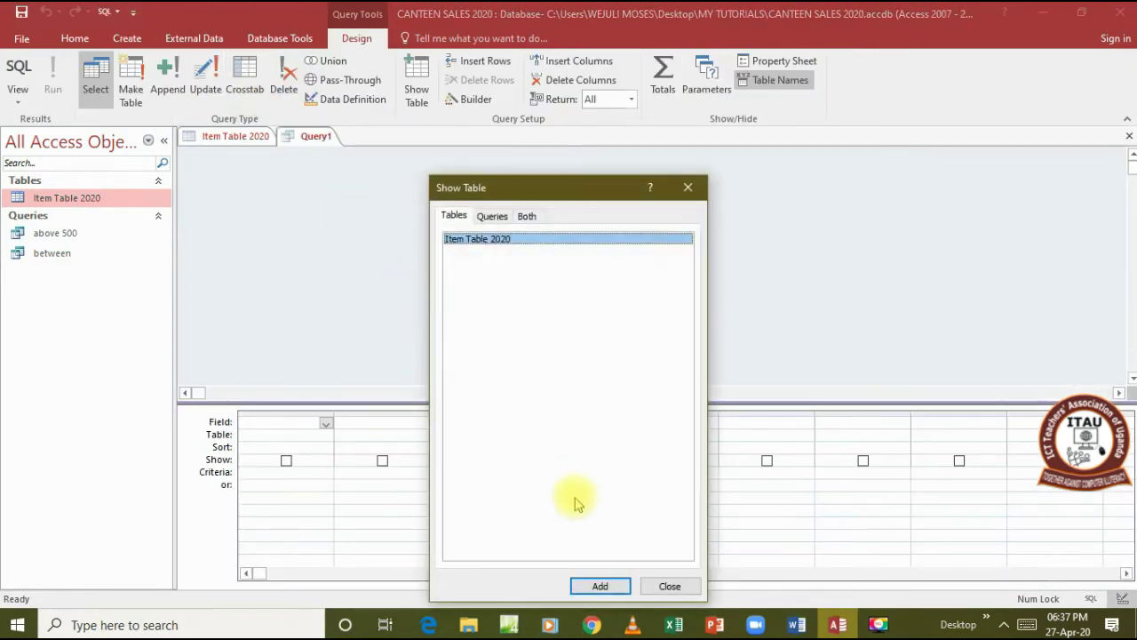
pyautogui.click(587, 586)
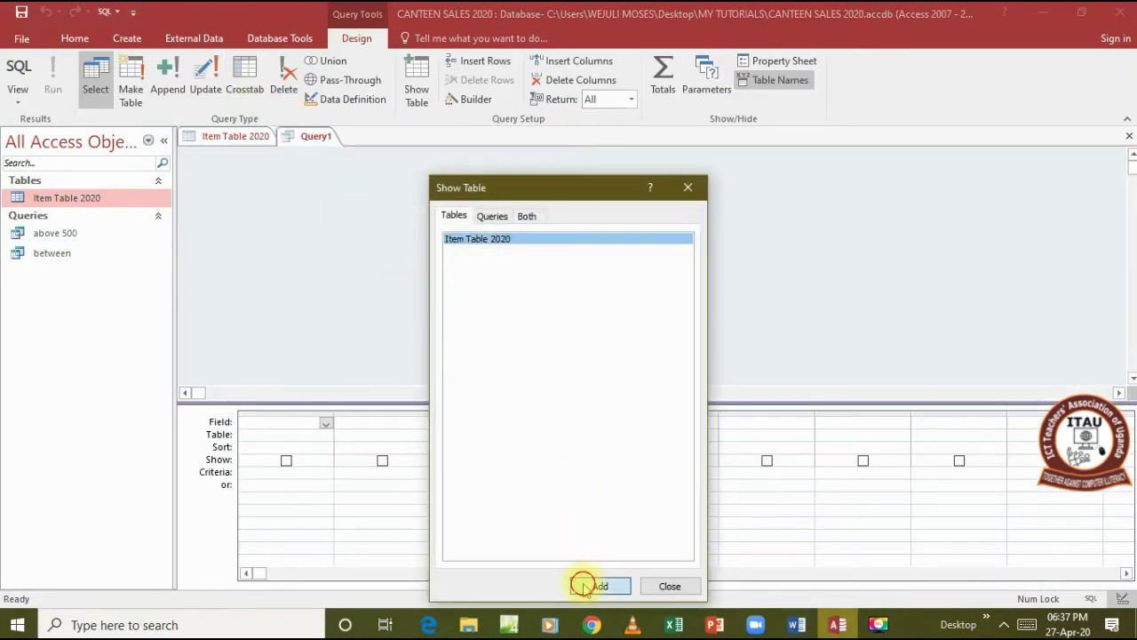
pyautogui.click(657, 587)
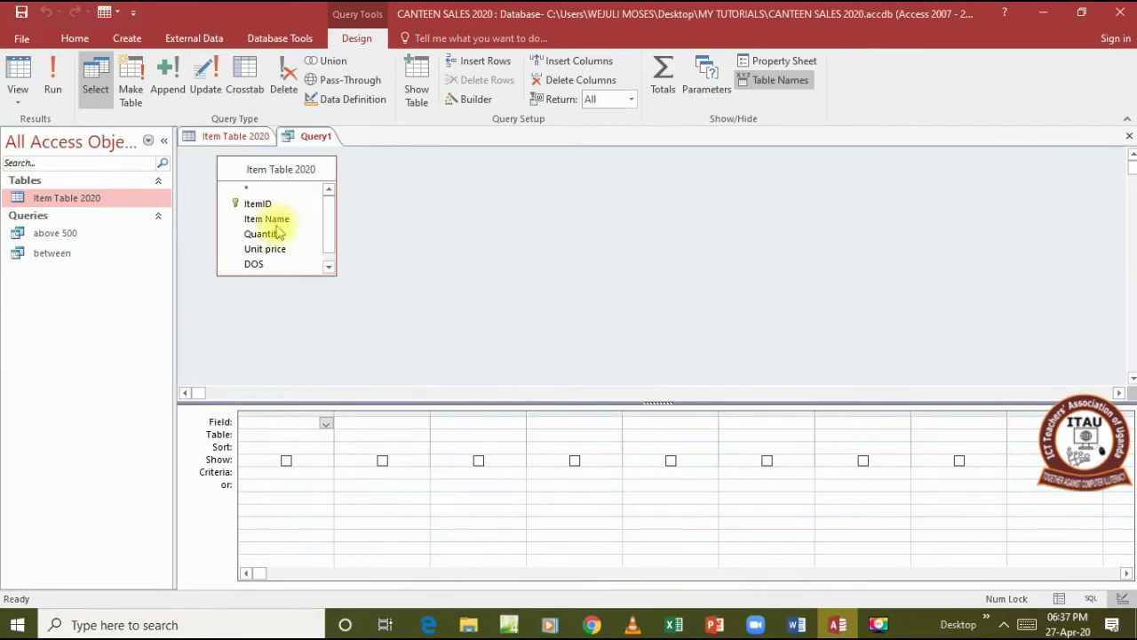
pyautogui.doubleClick(266, 170)
pyautogui.moveTo(266, 197); pyautogui.dragTo(284, 423)
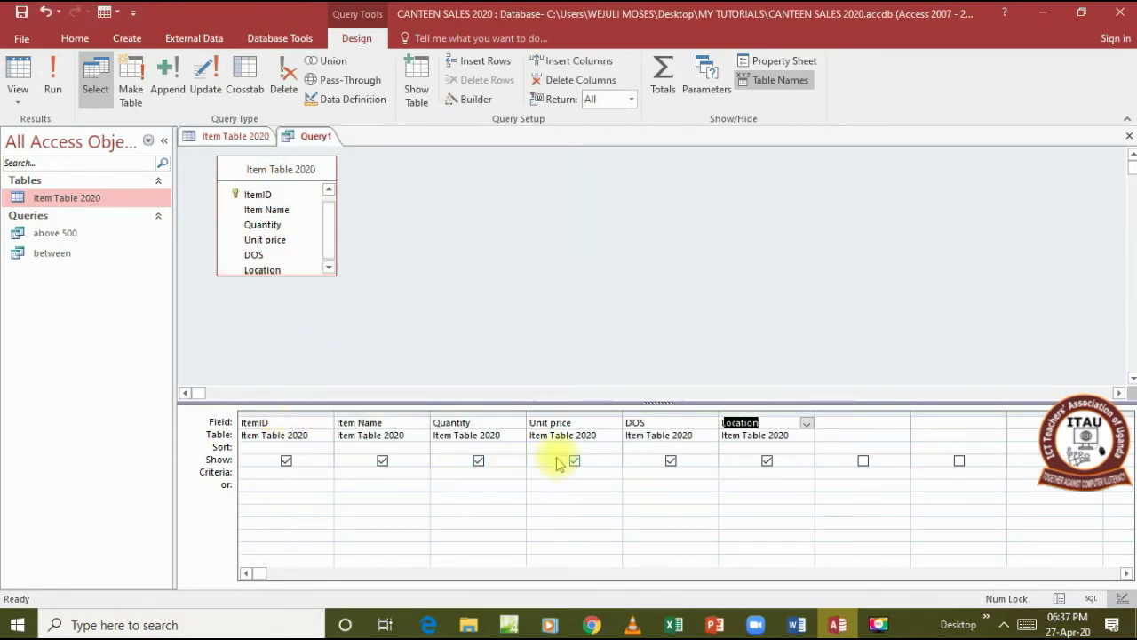
# Set Quantity's criterion to <1000 and view it in the Zoom box with the font size set to 16
pyautogui.click(468, 471)
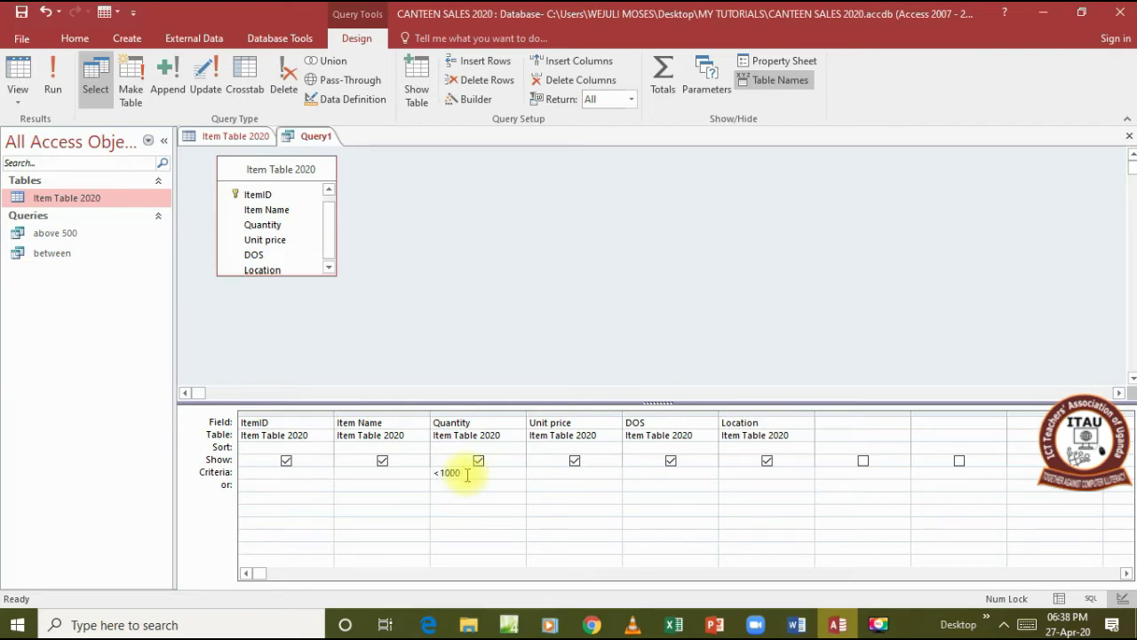
pyautogui.rightClick(466, 473)
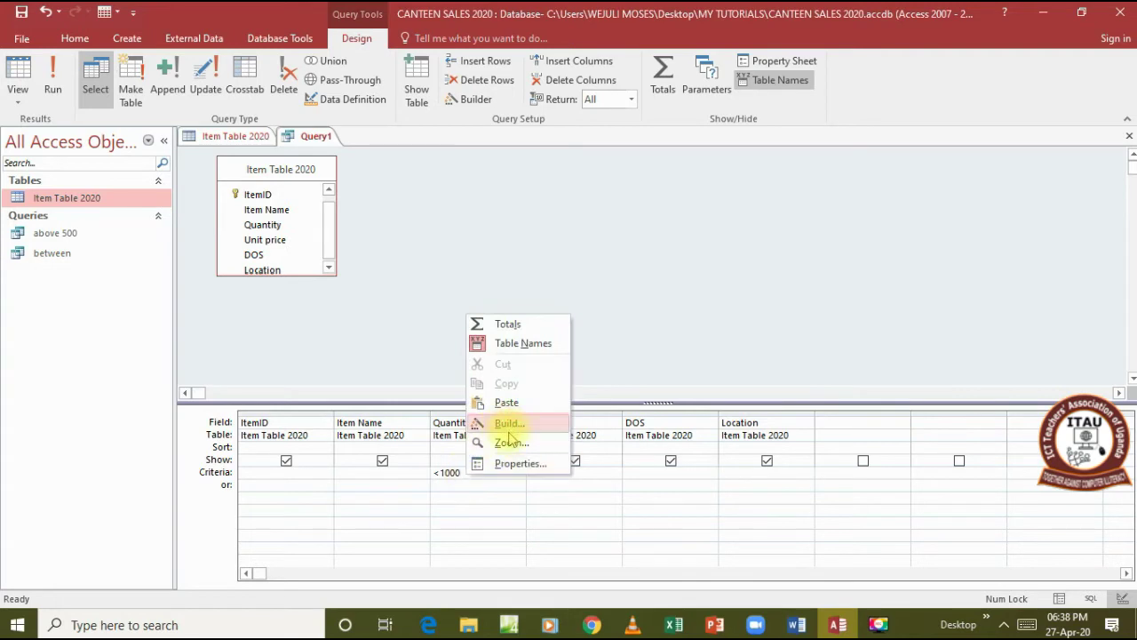
pyautogui.click(509, 441)
pyautogui.click(518, 250)
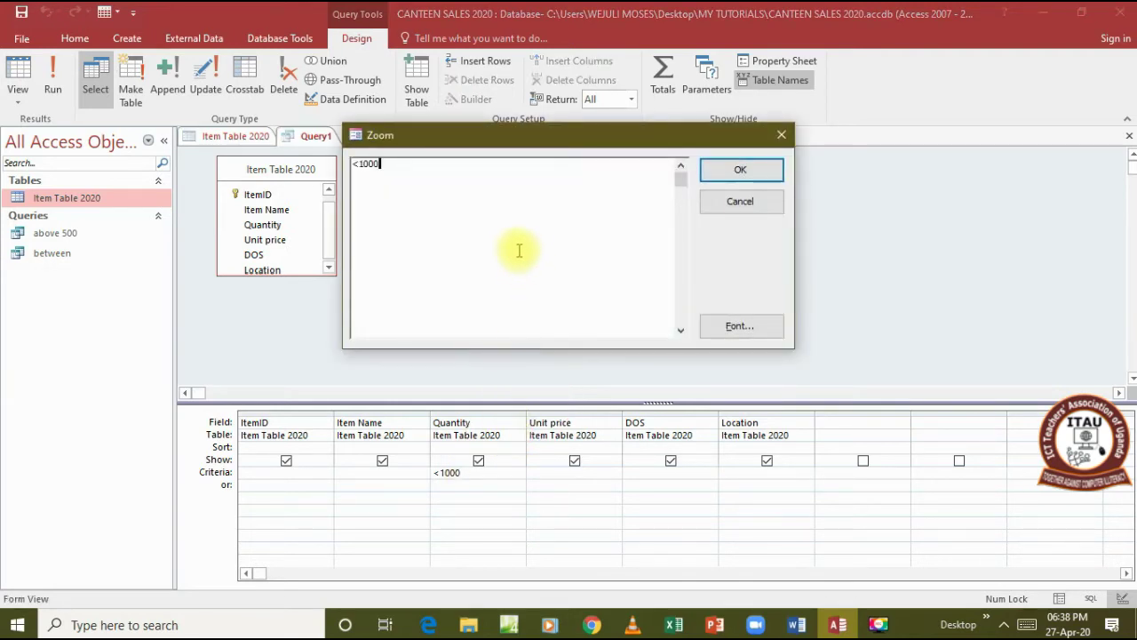
pyautogui.moveTo(380, 163); pyautogui.dragTo(352, 164)
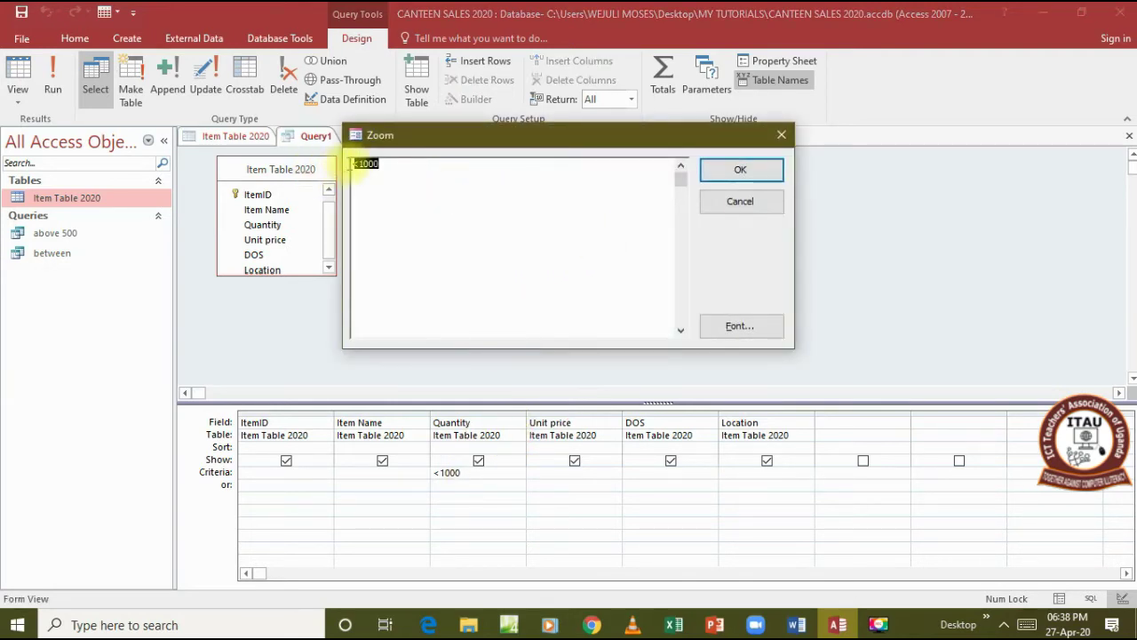
pyautogui.click(454, 206)
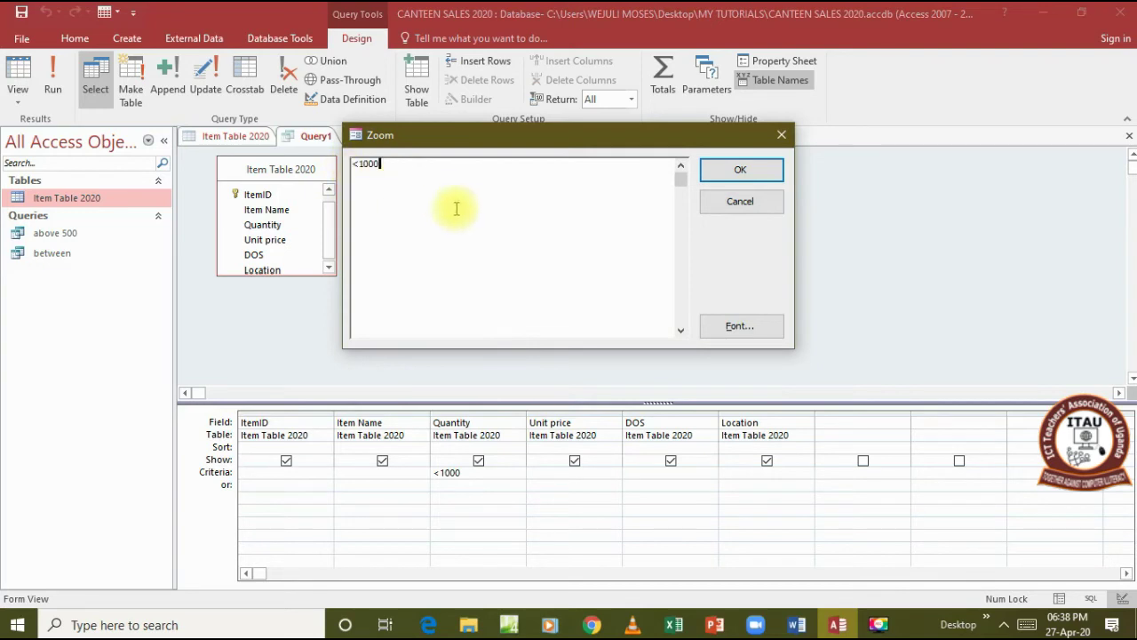
pyautogui.click(733, 325)
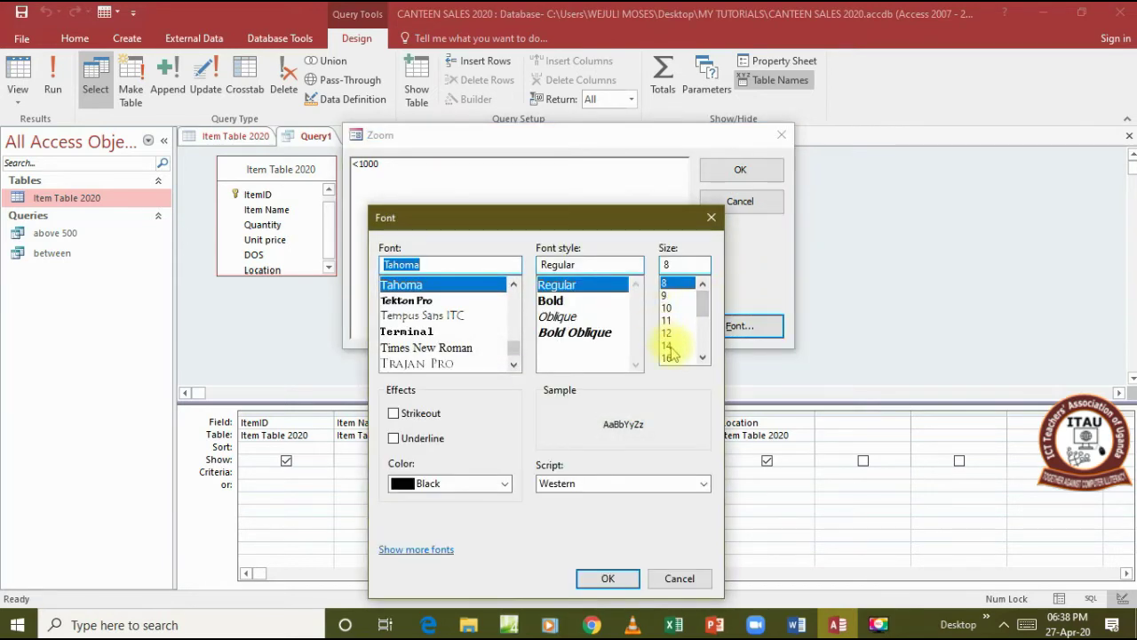
pyautogui.click(670, 360)
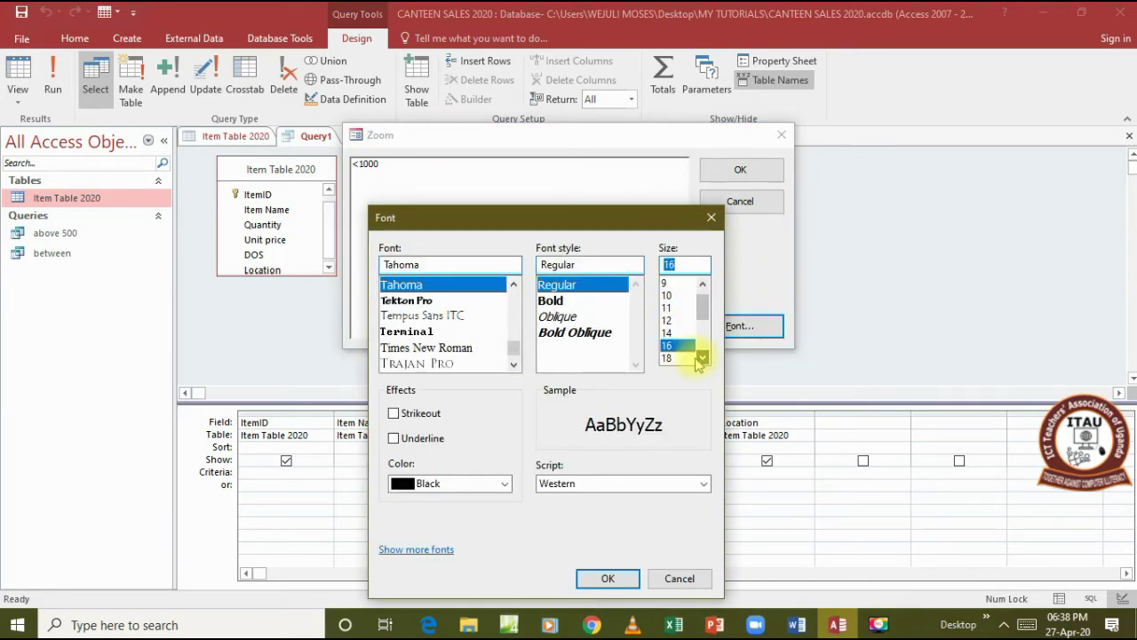
pyautogui.click(611, 578)
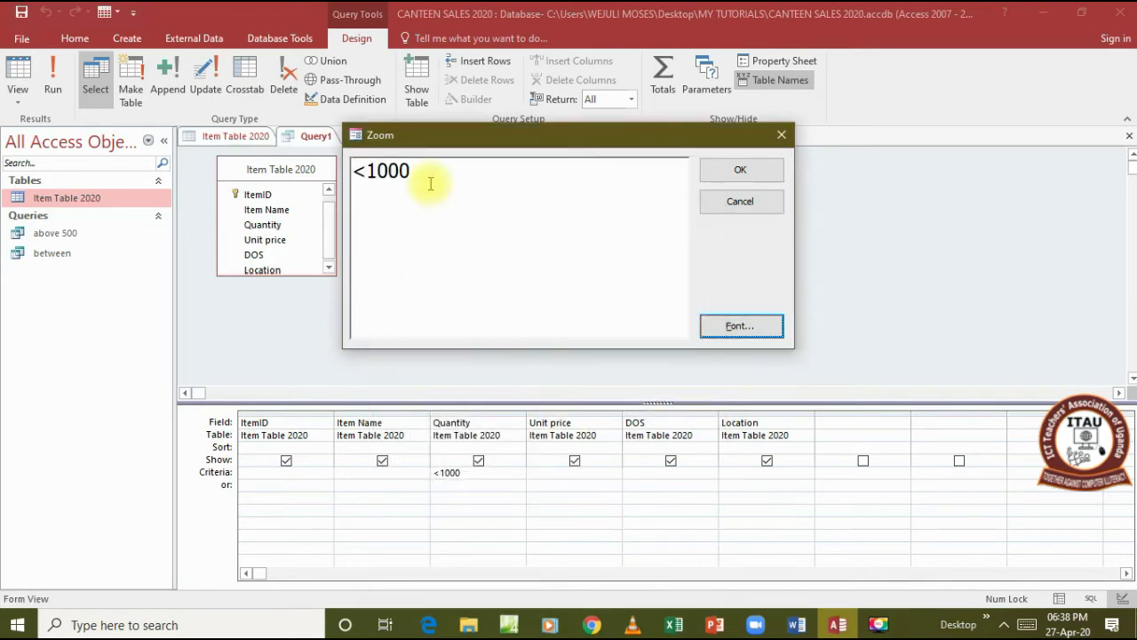
pyautogui.click(737, 173)
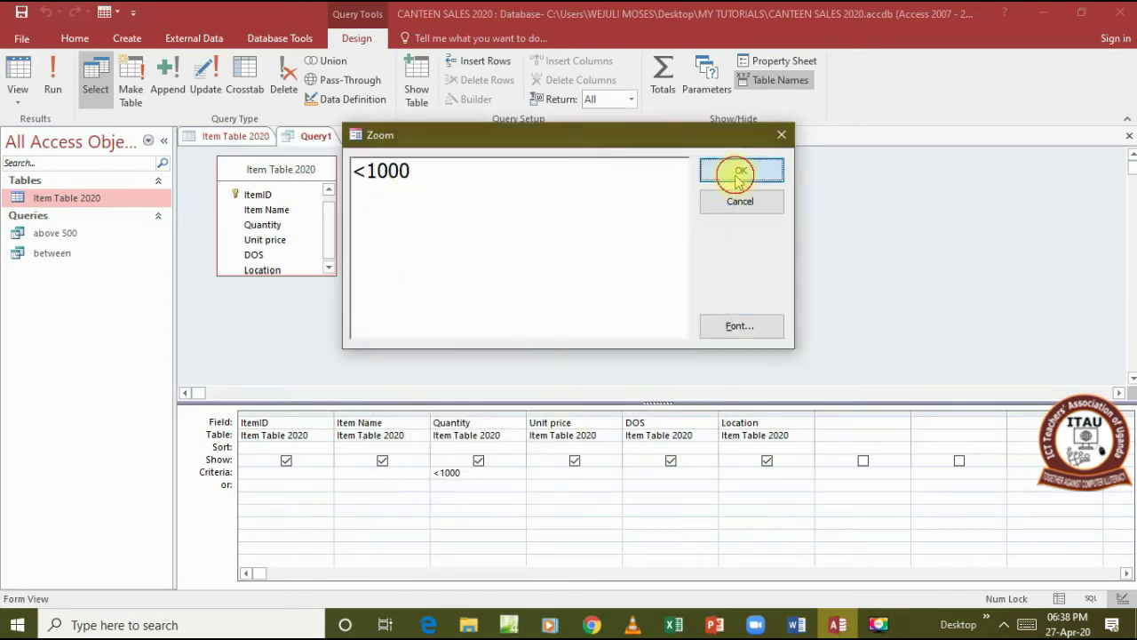
# Run the query and close it, saving it as "below 1000"
pyautogui.click(41, 95)
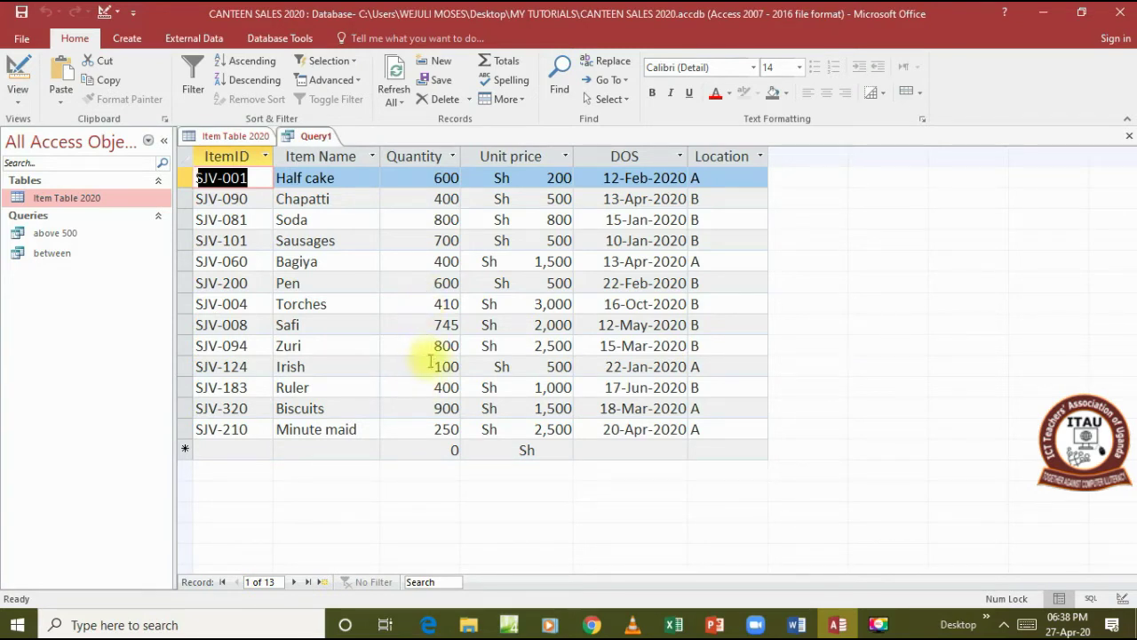
pyautogui.rightClick(298, 136)
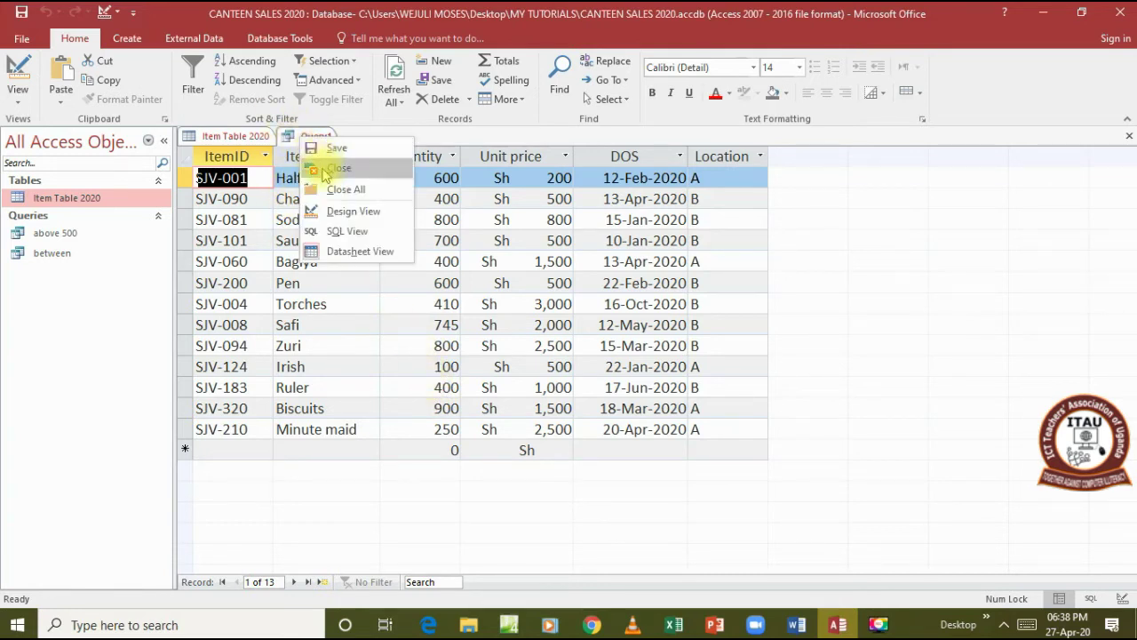
pyautogui.click(325, 169)
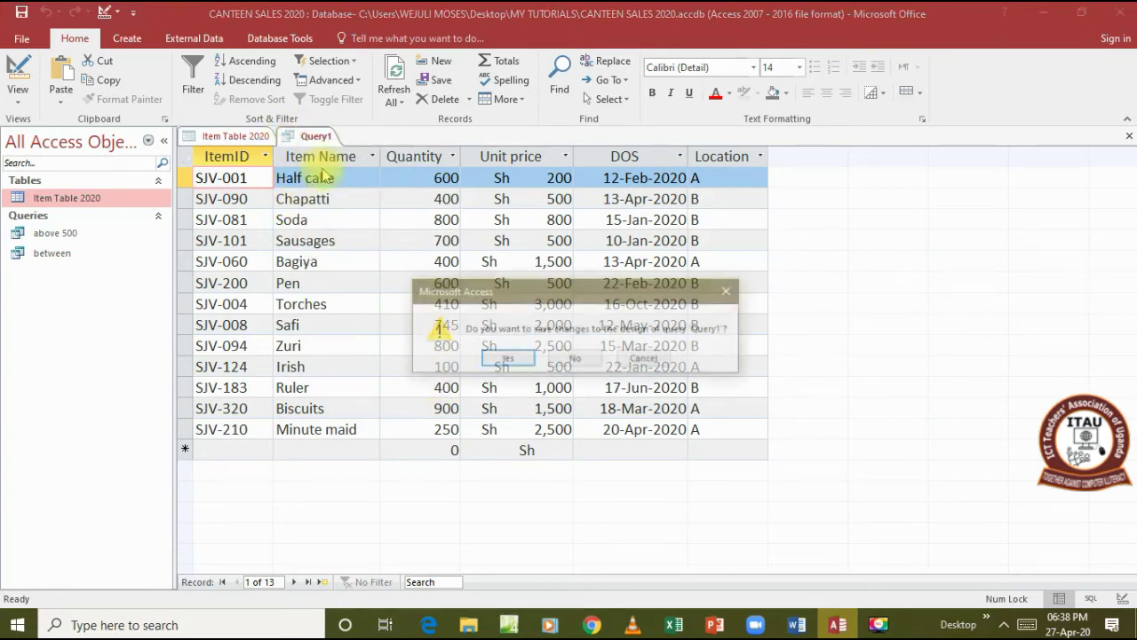
pyautogui.click(491, 358)
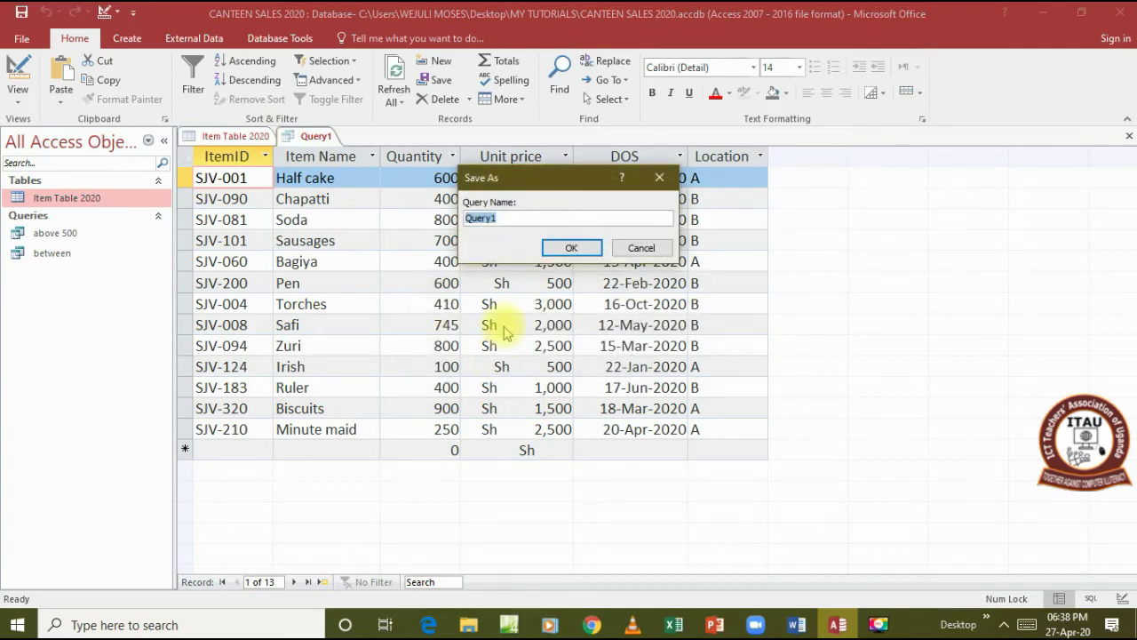
pyautogui.write('below 1000')
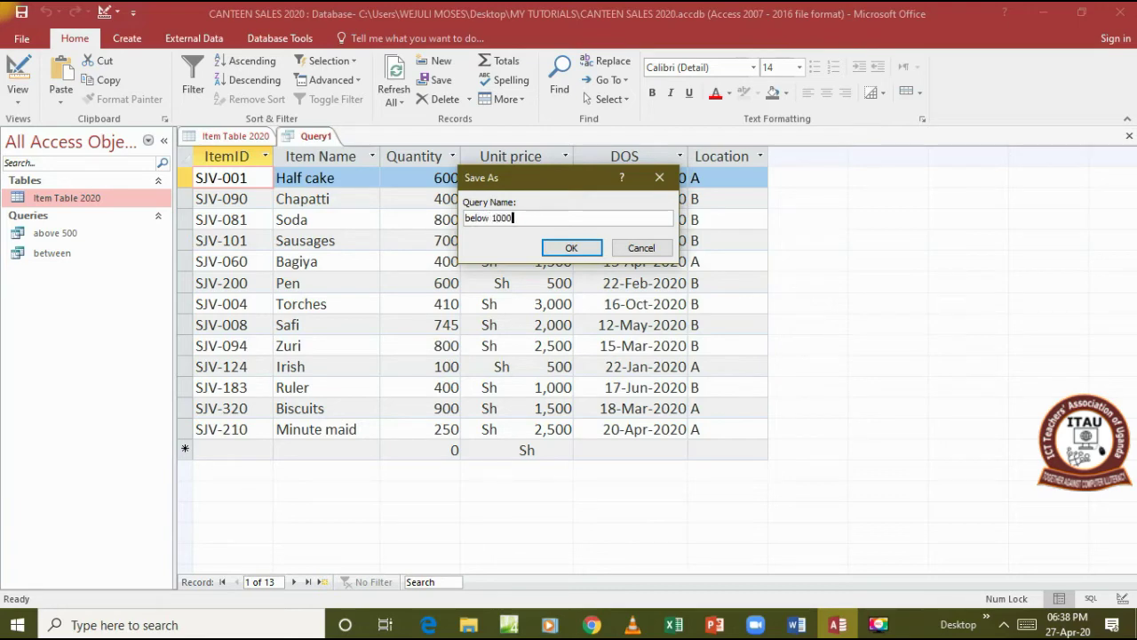
pyautogui.click(575, 247)
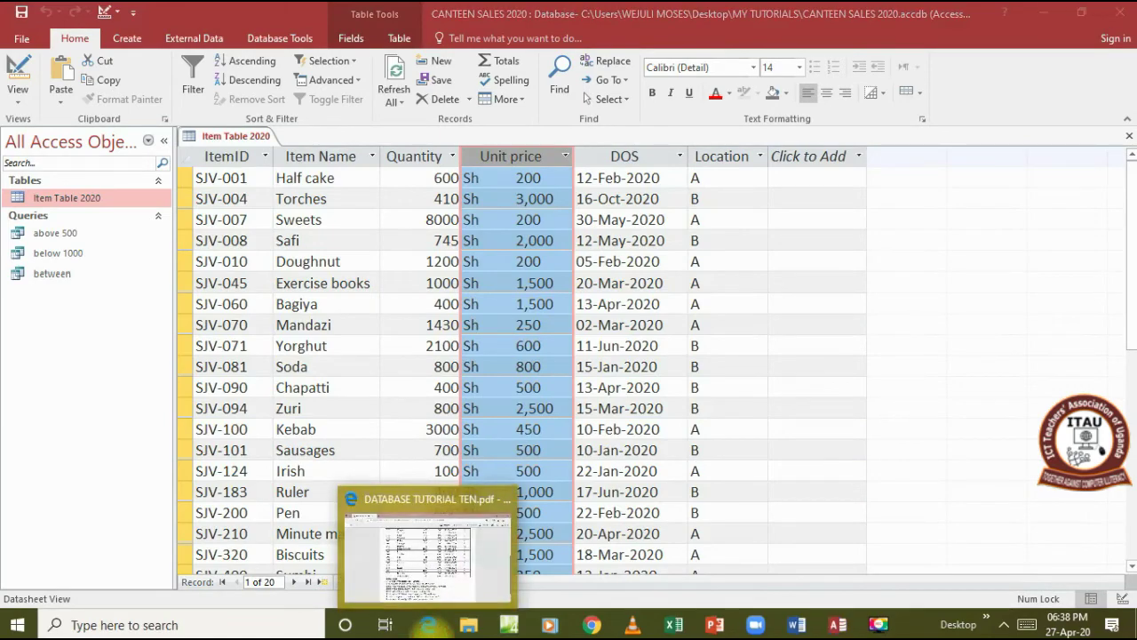
# Read the fourth query's instruction in the PDF, and in Access start a new query design containing all fields of Item Table 2020
pyautogui.click(428, 625)
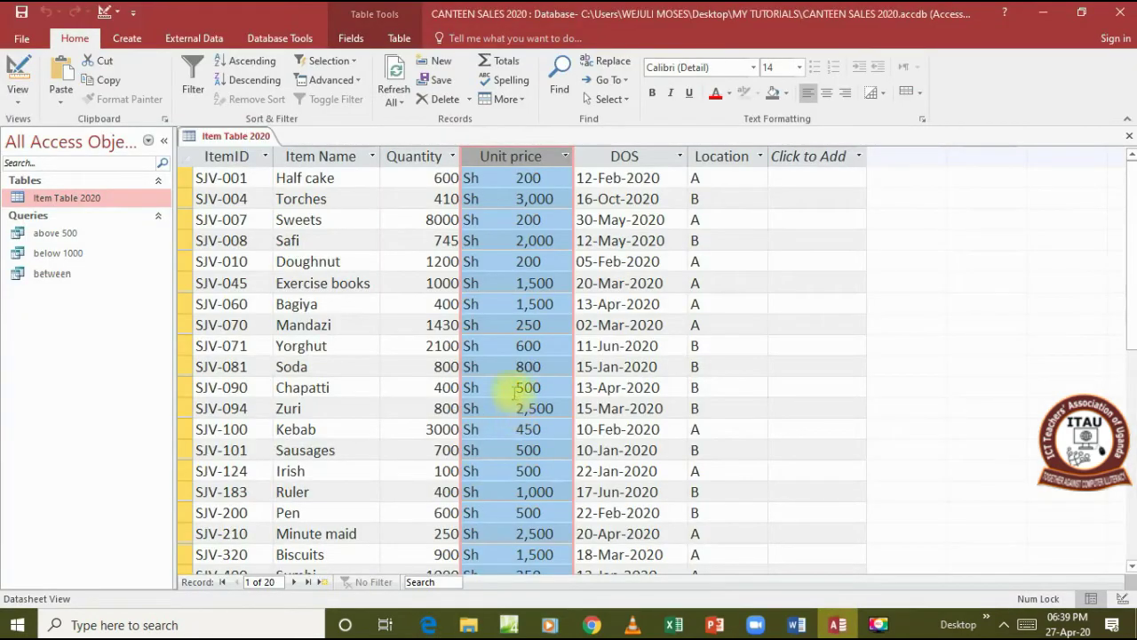
pyautogui.click(126, 37)
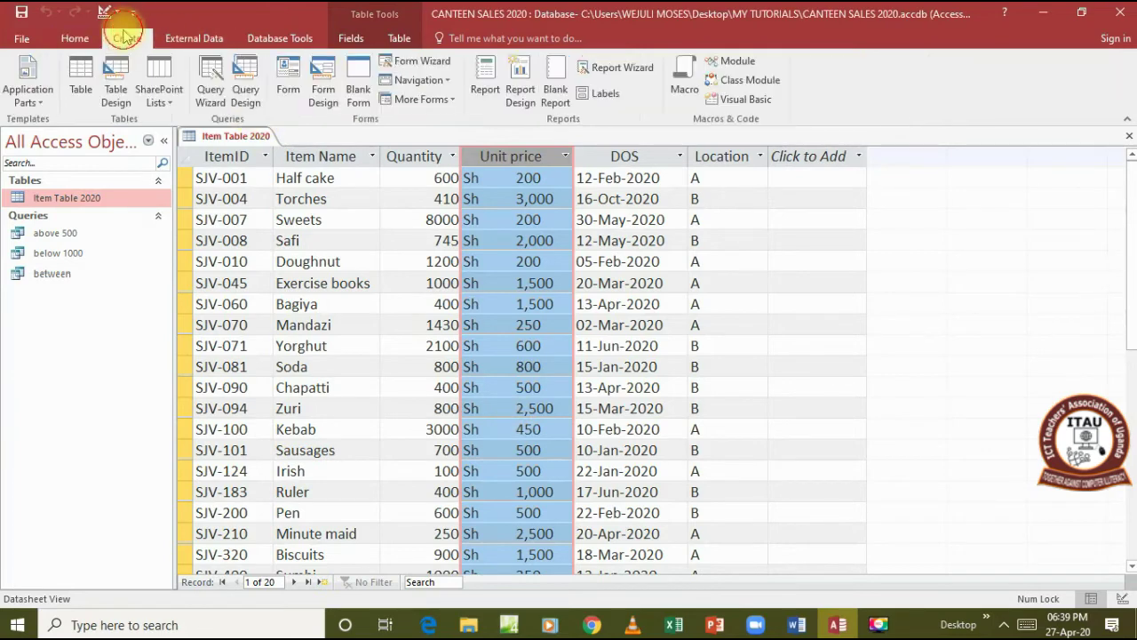
pyautogui.click(246, 89)
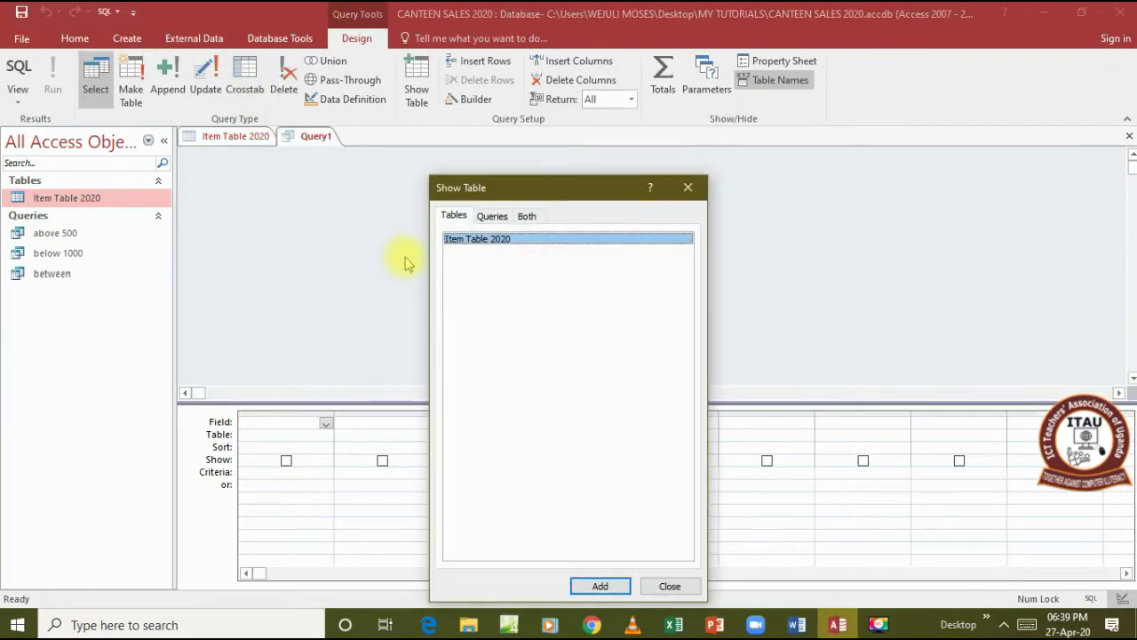
pyautogui.click(586, 585)
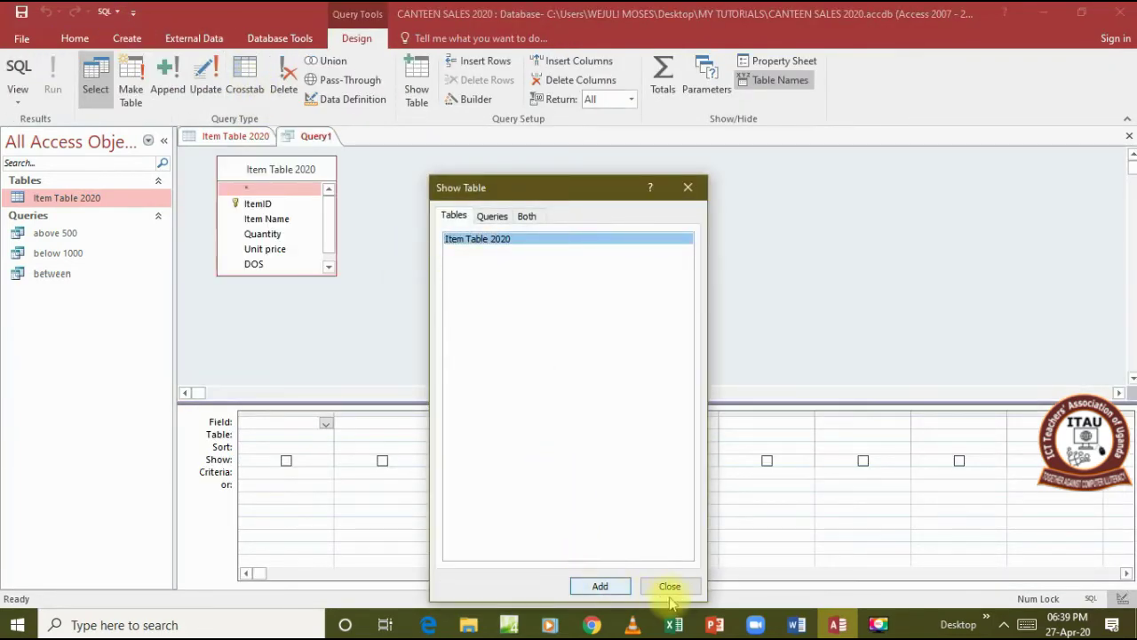
pyautogui.click(673, 586)
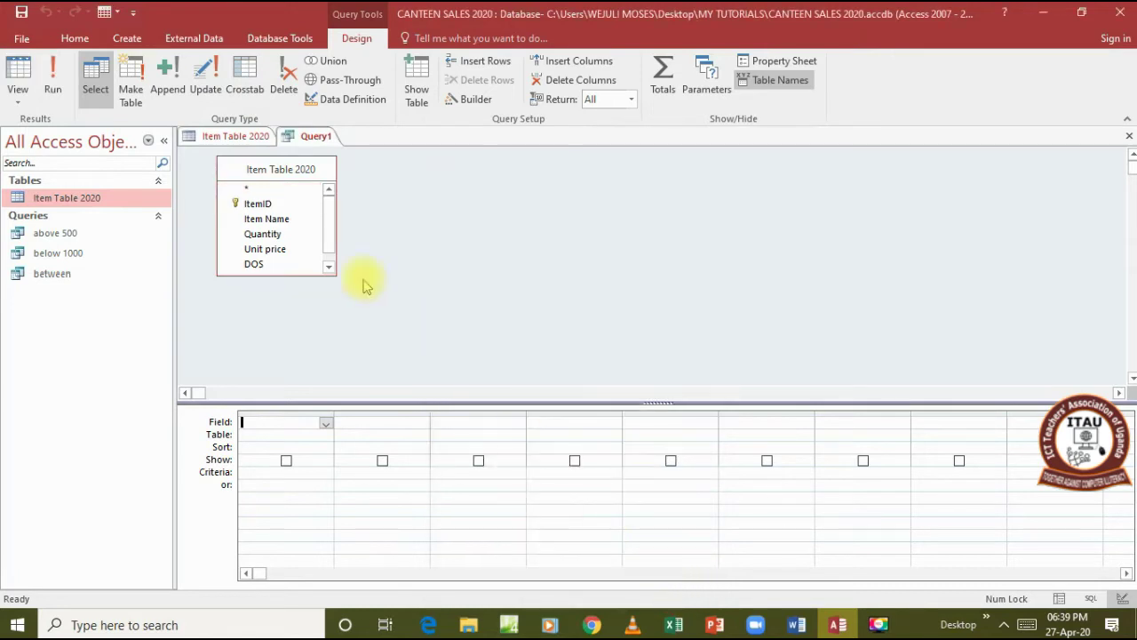
pyautogui.doubleClick(284, 175)
pyautogui.moveTo(286, 190); pyautogui.dragTo(284, 425)
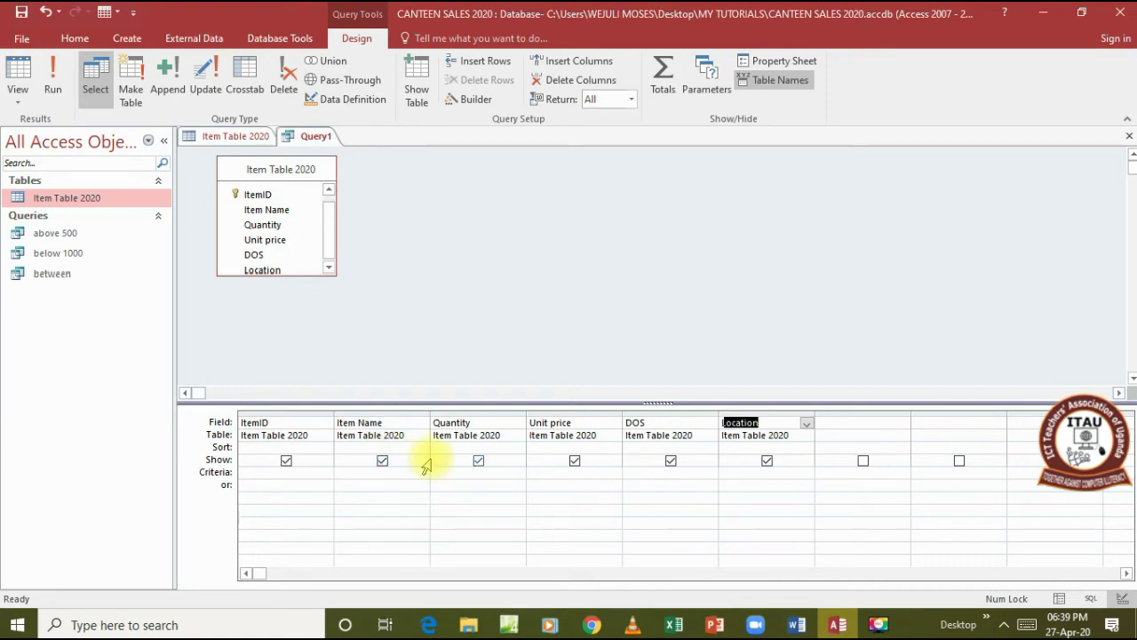
# Set Unit price's criterion to <1000 and run the query
pyautogui.click(558, 475)
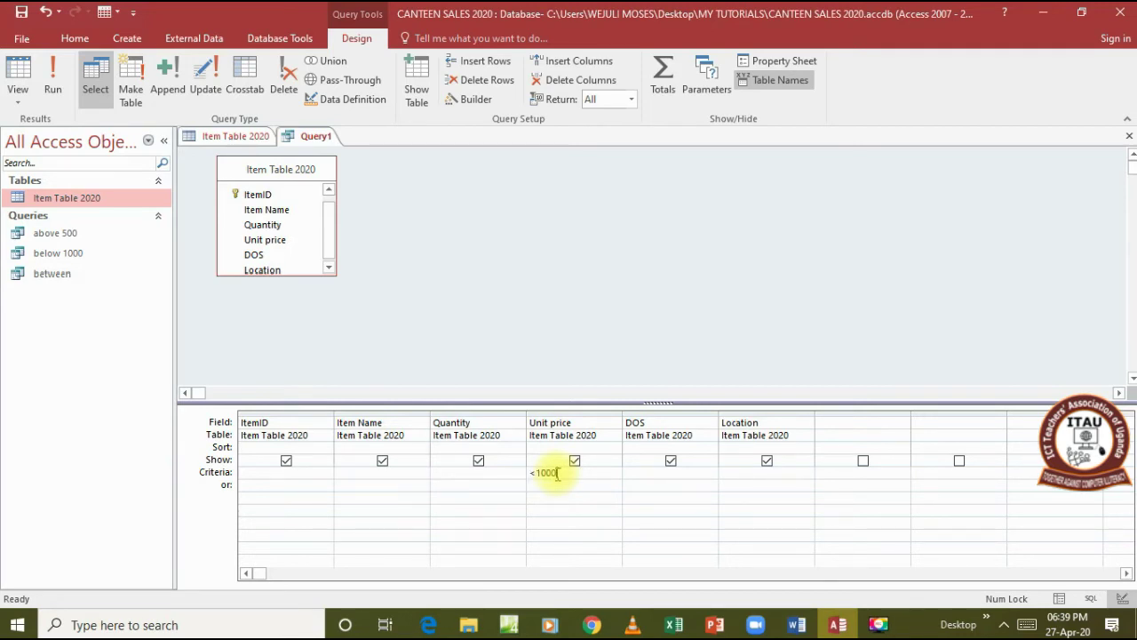
pyautogui.click(50, 61)
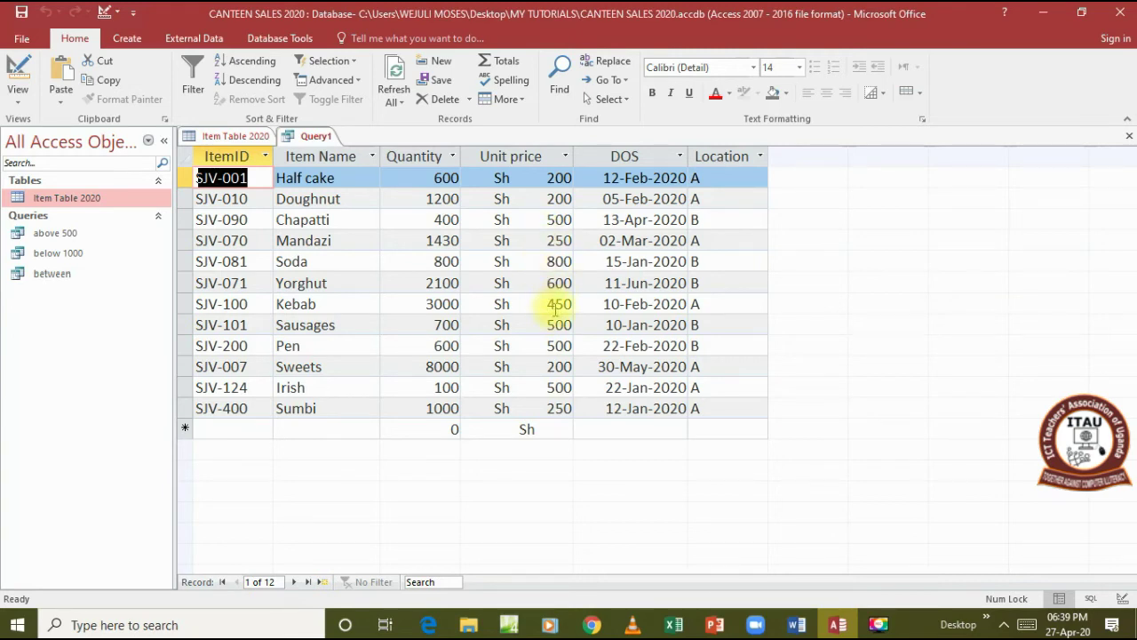
# Close the Unit price query, saving it as "less than 1000"
pyautogui.rightClick(306, 139)
pyautogui.click(330, 176)
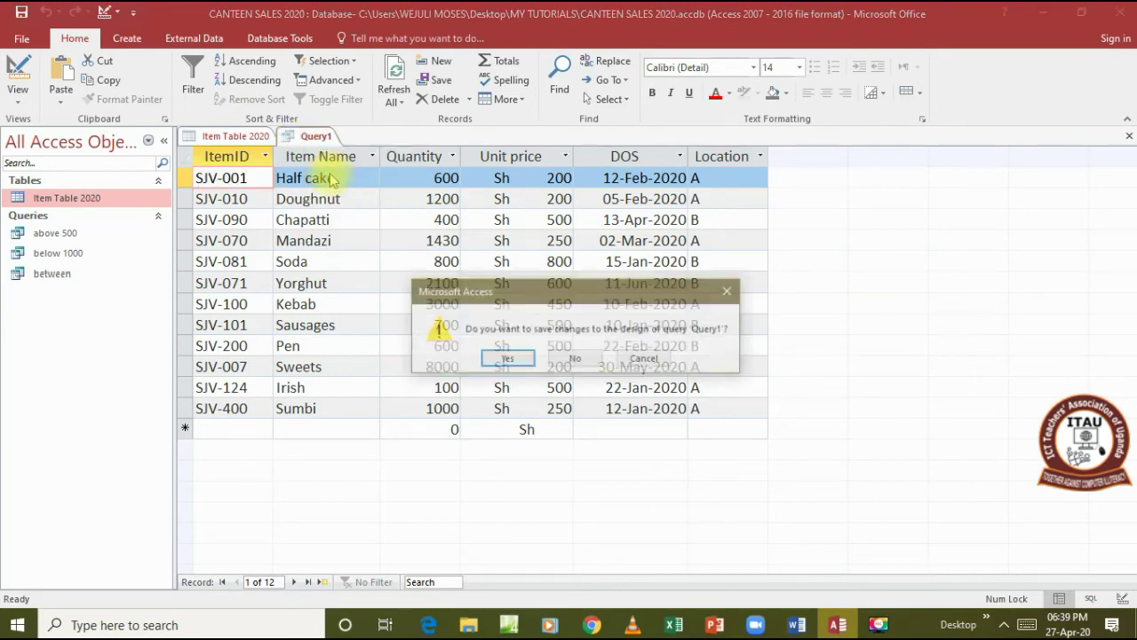
pyautogui.click(494, 358)
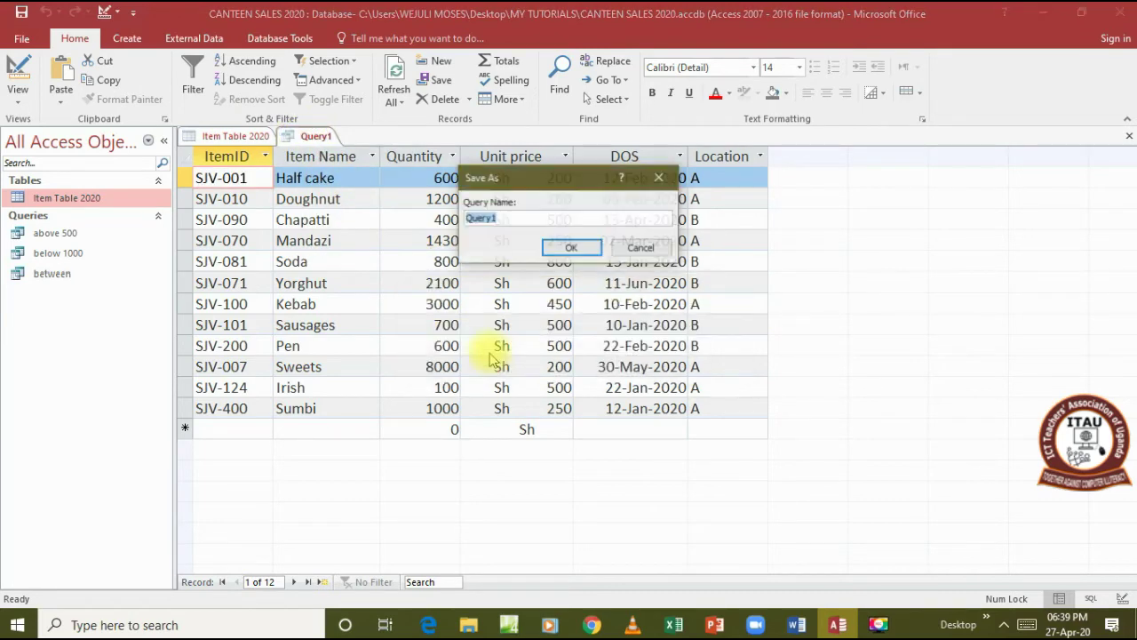
pyautogui.write('I')
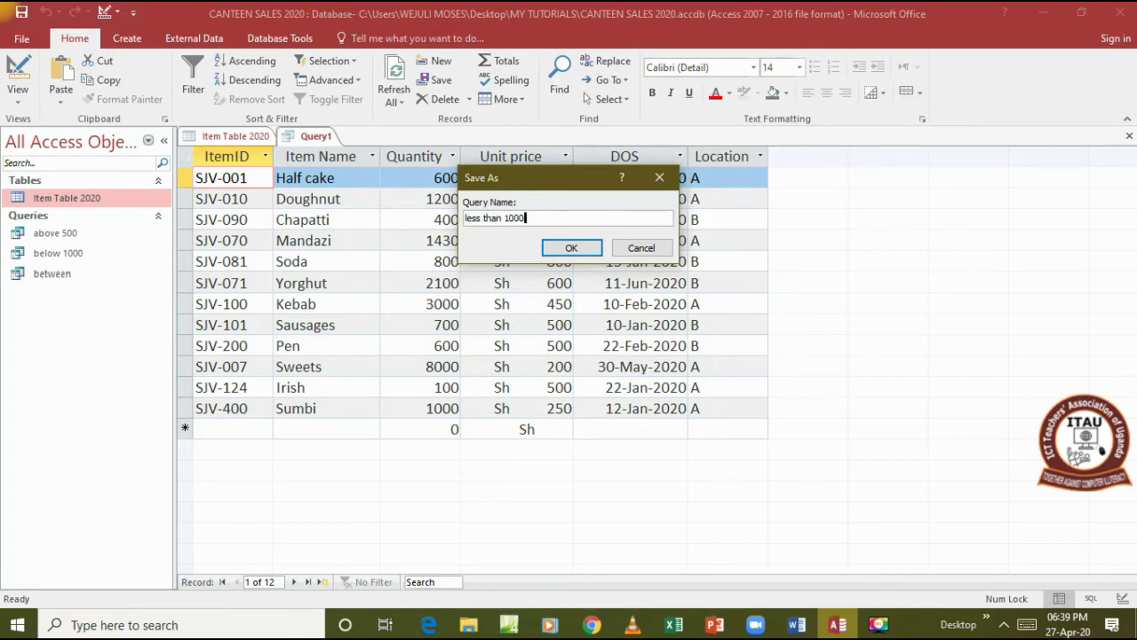
pyautogui.click(547, 248)
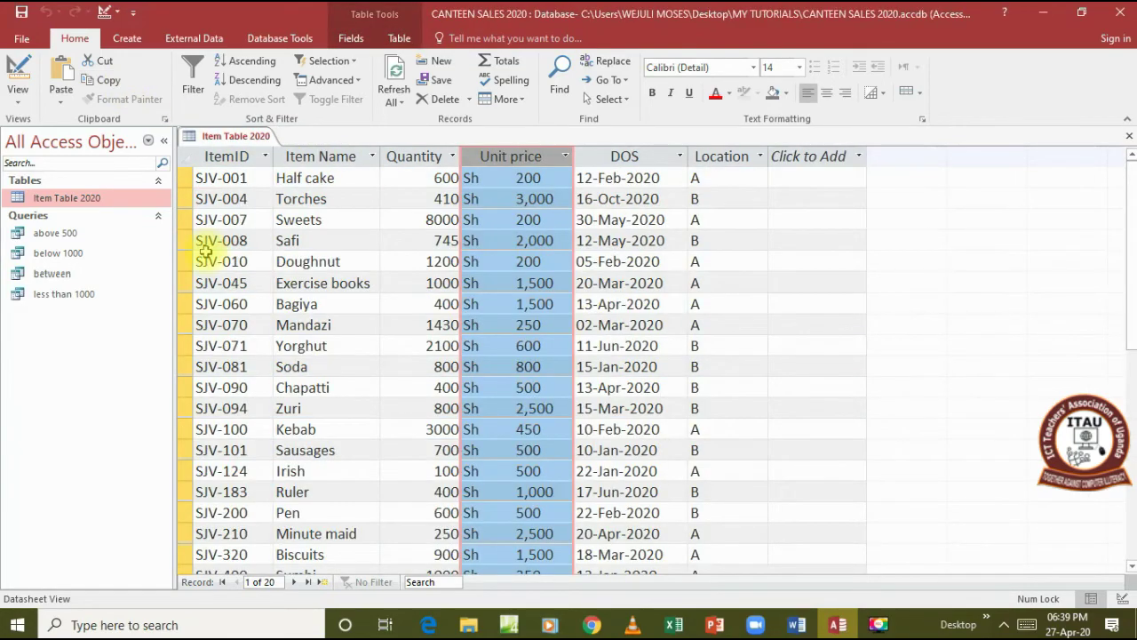
# Read the fifth query's instruction in the PDF, and in Access create a new query design with every Item Table 2020 field
pyautogui.click(429, 624)
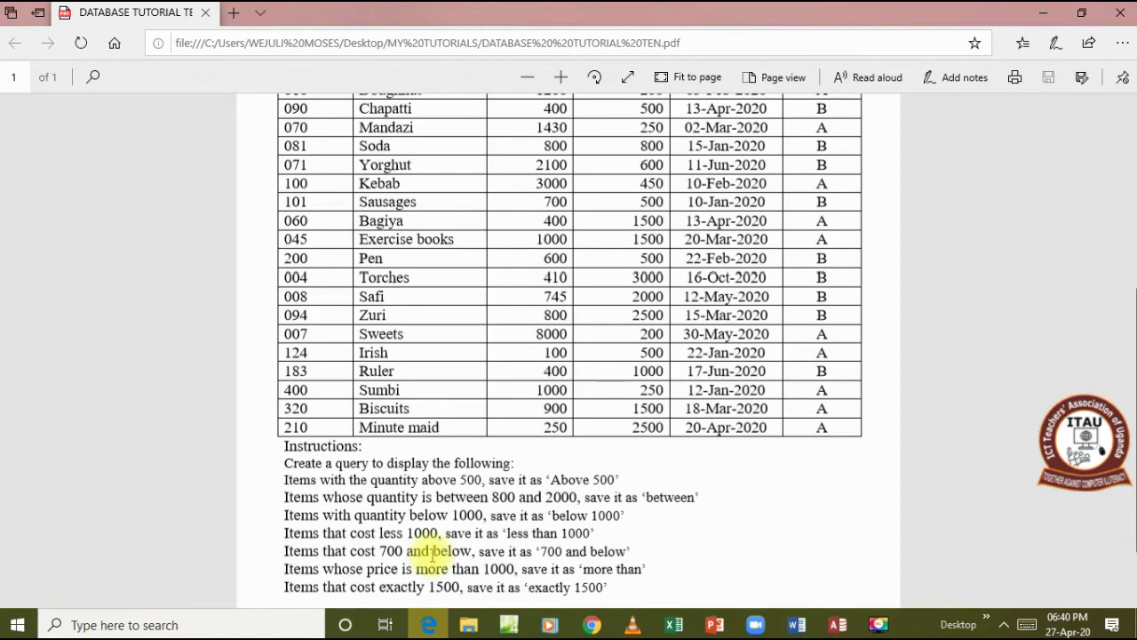
pyautogui.click(429, 625)
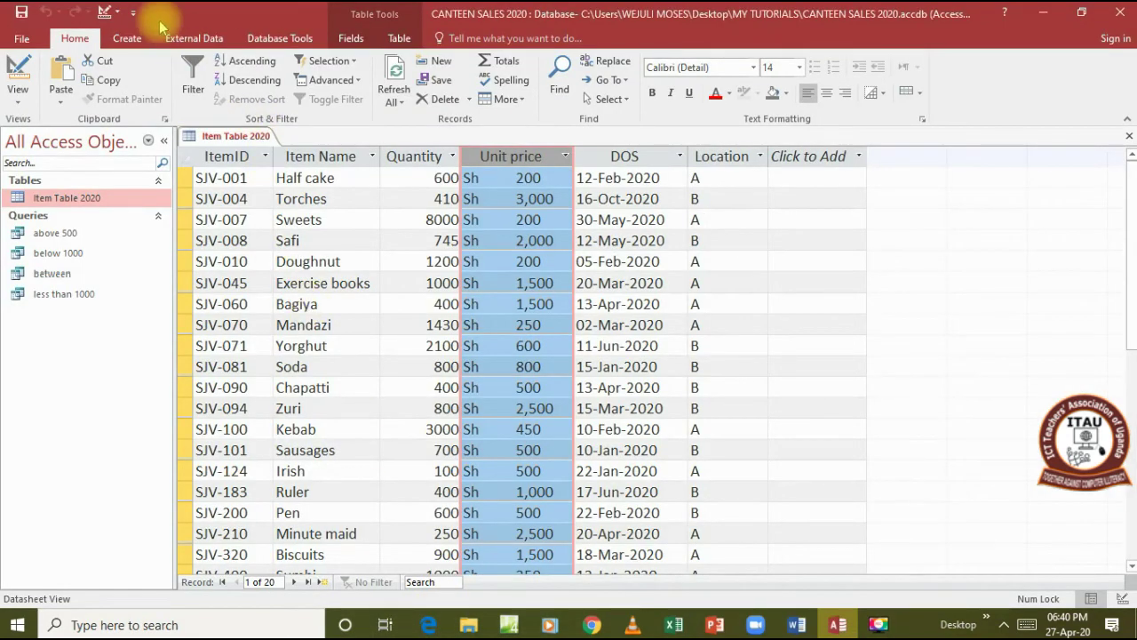
pyautogui.click(127, 38)
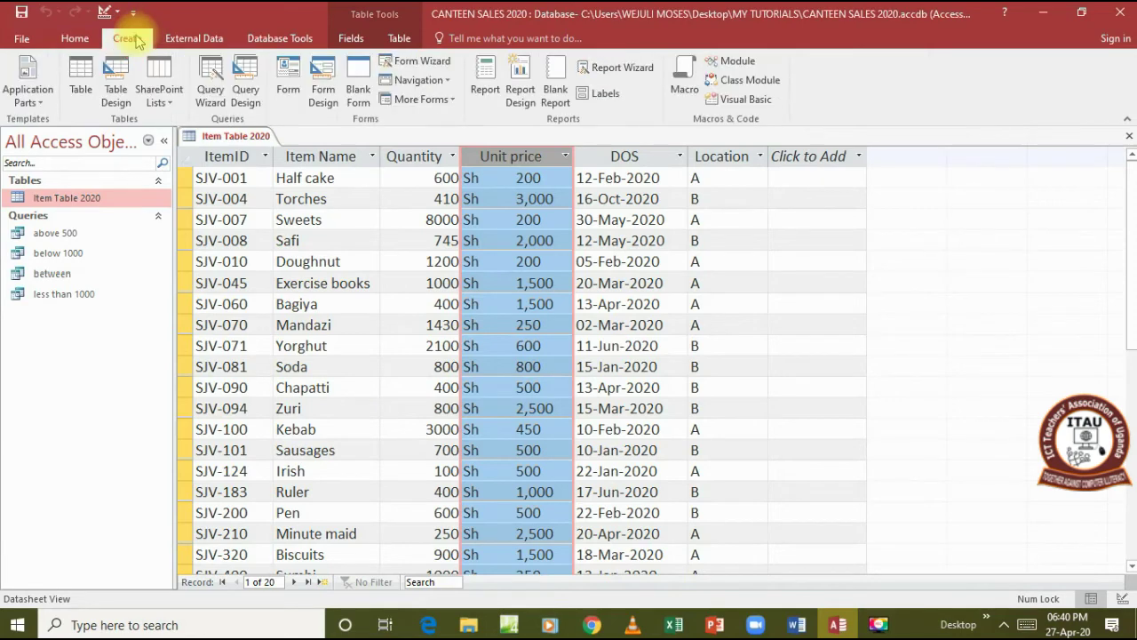
pyautogui.click(238, 98)
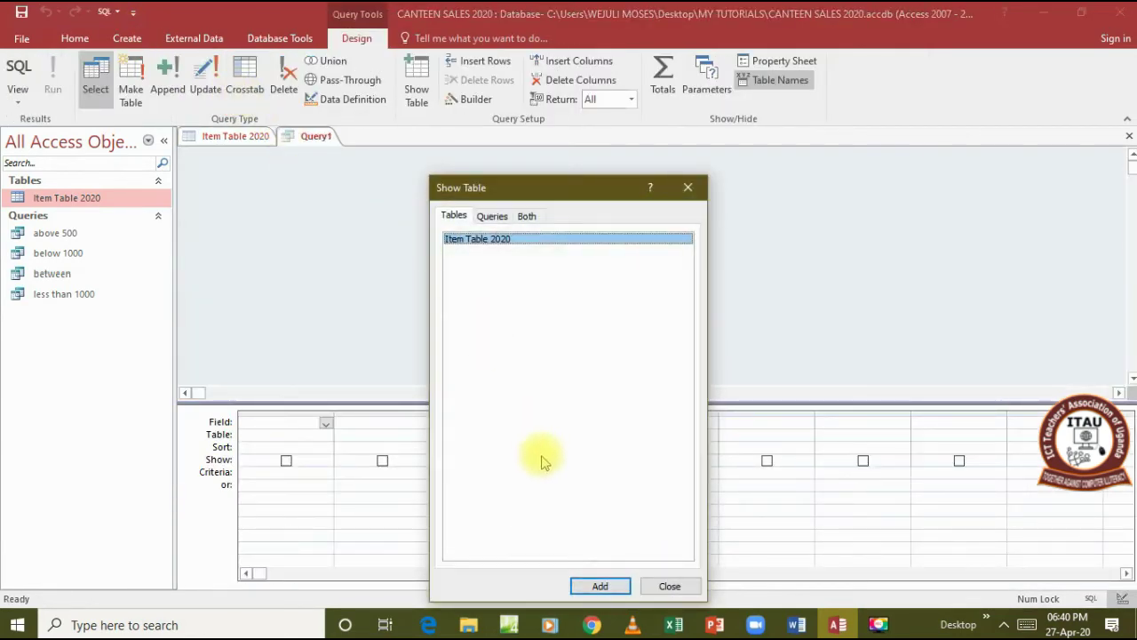
pyautogui.click(602, 586)
pyautogui.click(657, 590)
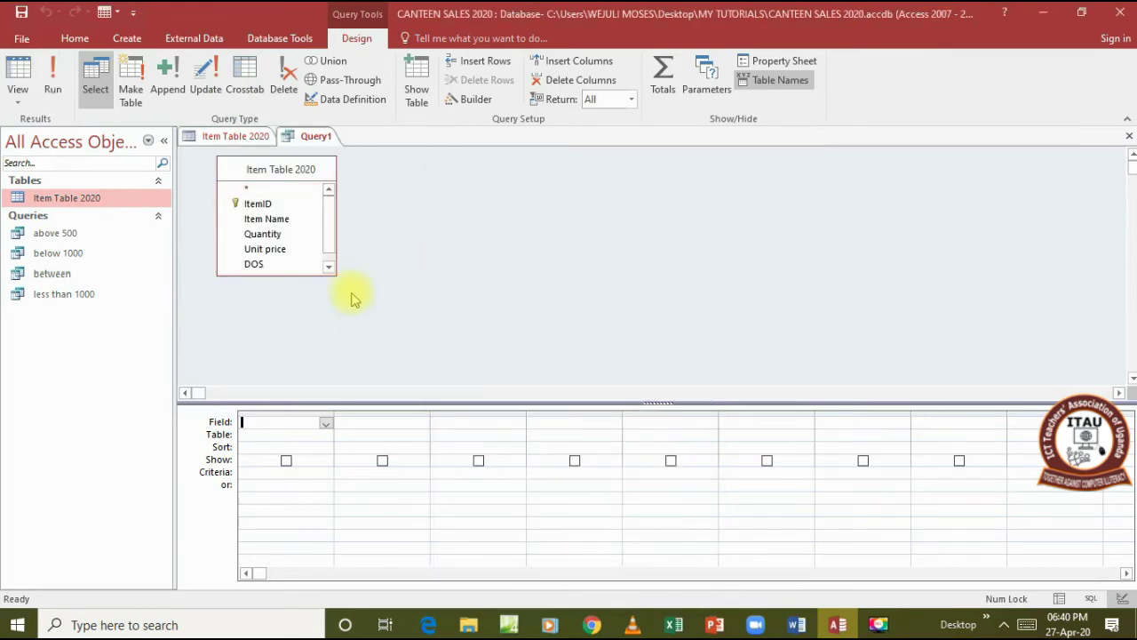
pyautogui.doubleClick(292, 174)
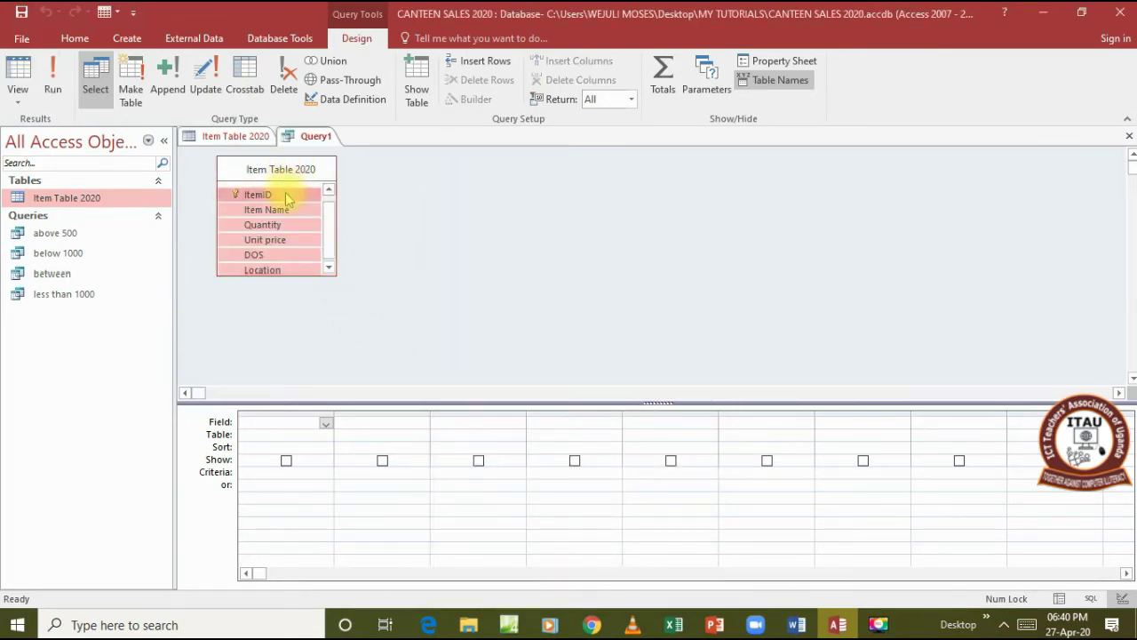
pyautogui.moveTo(287, 190); pyautogui.dragTo(253, 432)
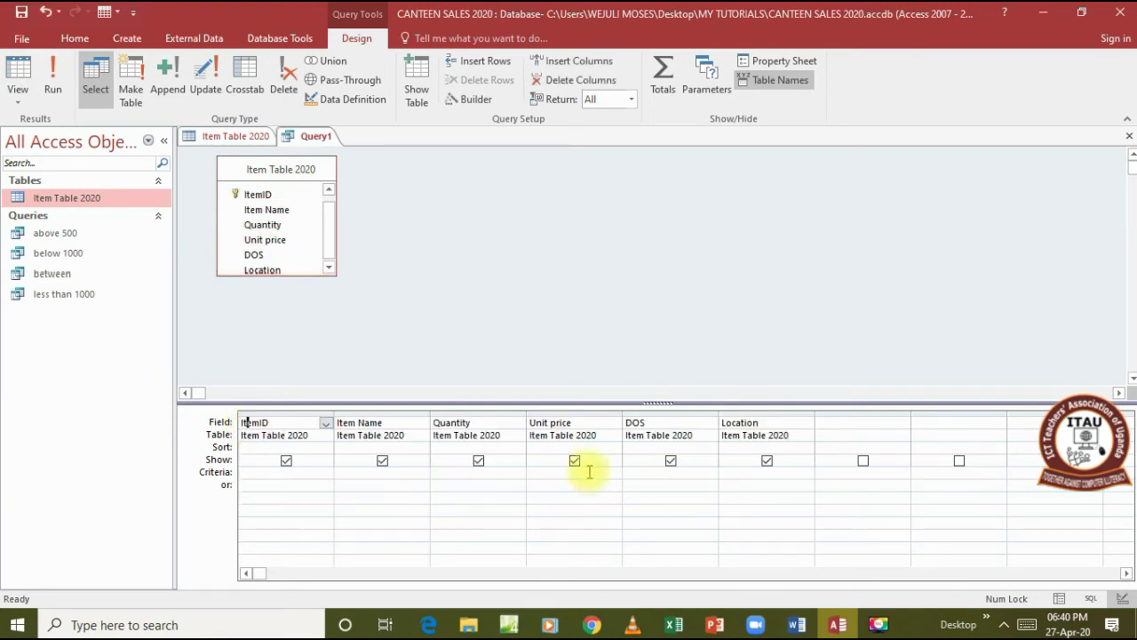
# Set Unit price's criterion to <=700, check the expression in the Zoom box, and run the query
pyautogui.click(558, 470)
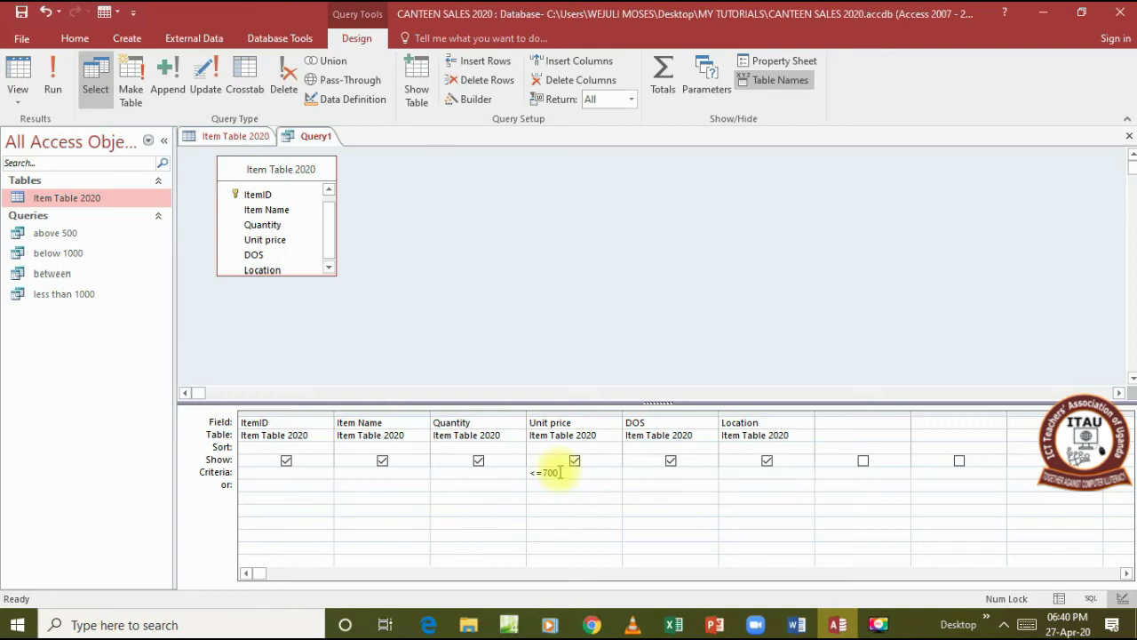
pyautogui.rightClick(563, 471)
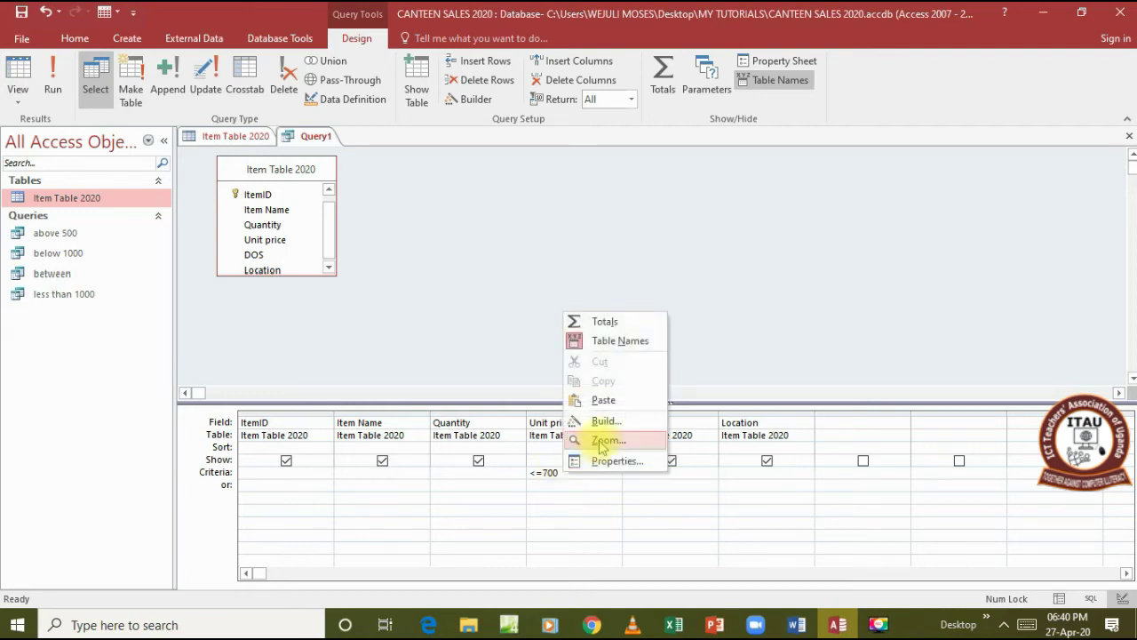
pyautogui.click(584, 436)
pyautogui.click(515, 252)
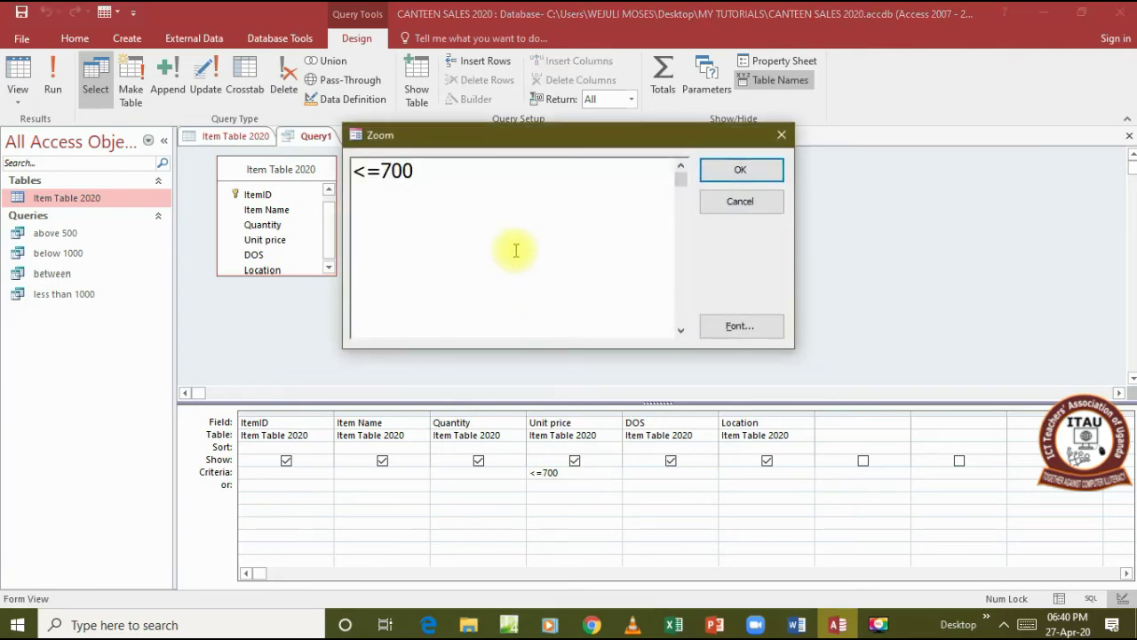
pyautogui.click(730, 172)
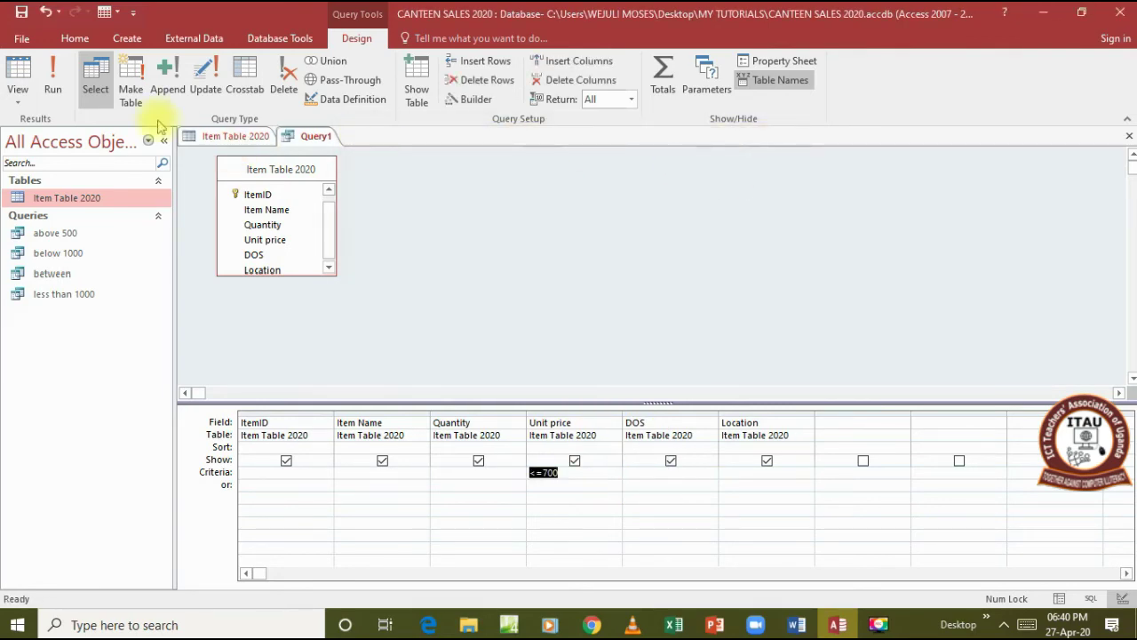
pyautogui.click(53, 82)
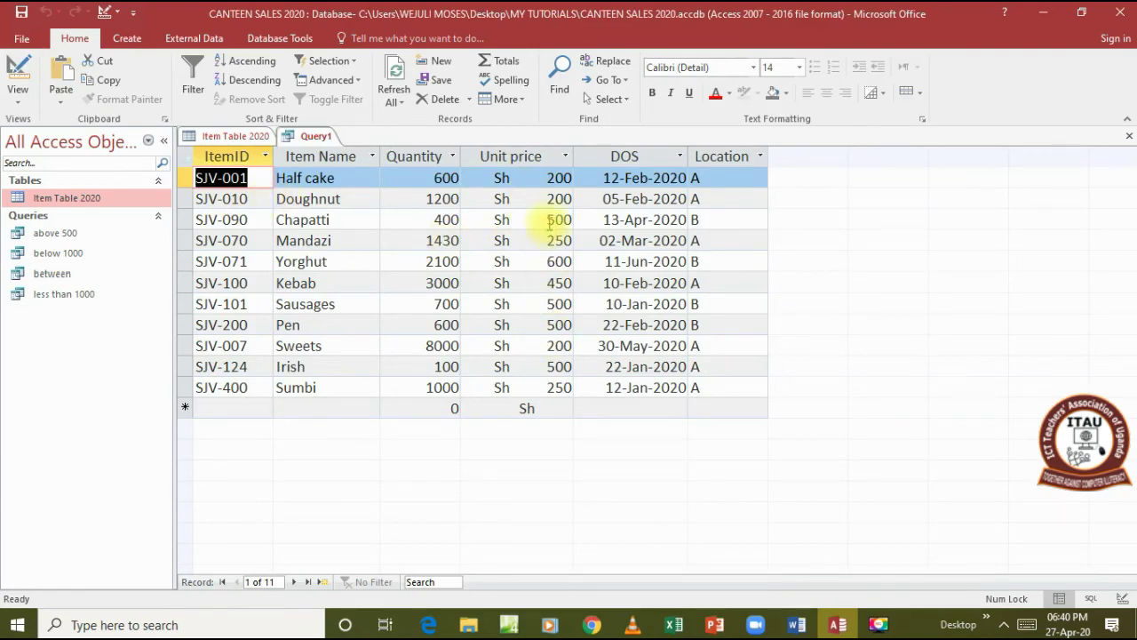
# Change the Doughnut record's Unit price in Item Table 2020 to 700, refresh all records, and check the change in the query results
pyautogui.click(238, 135)
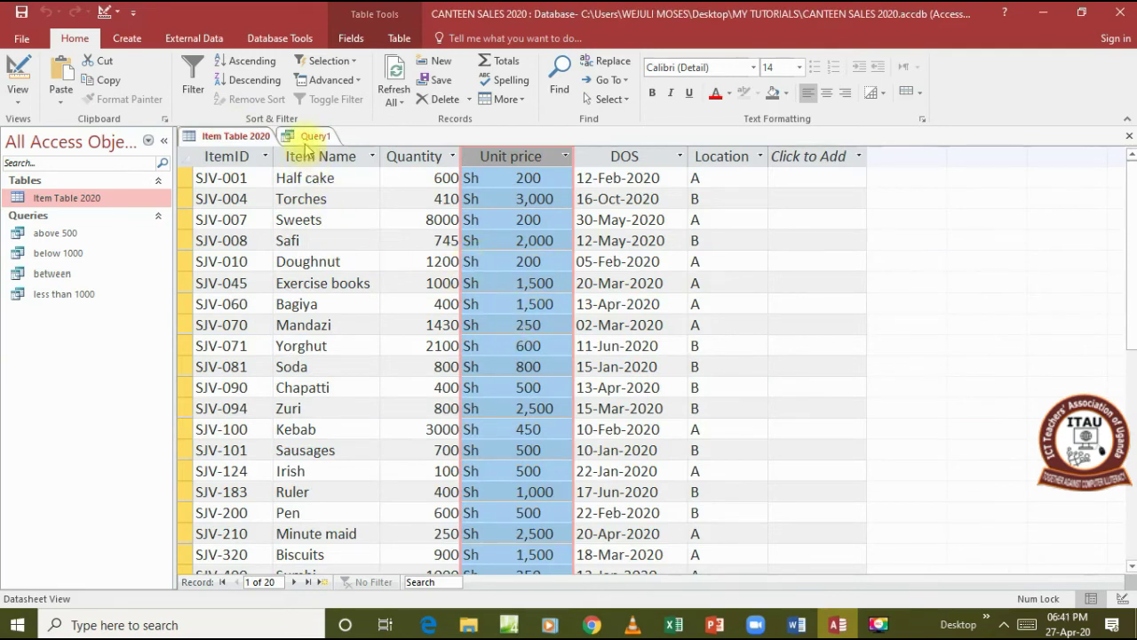
pyautogui.click(542, 261)
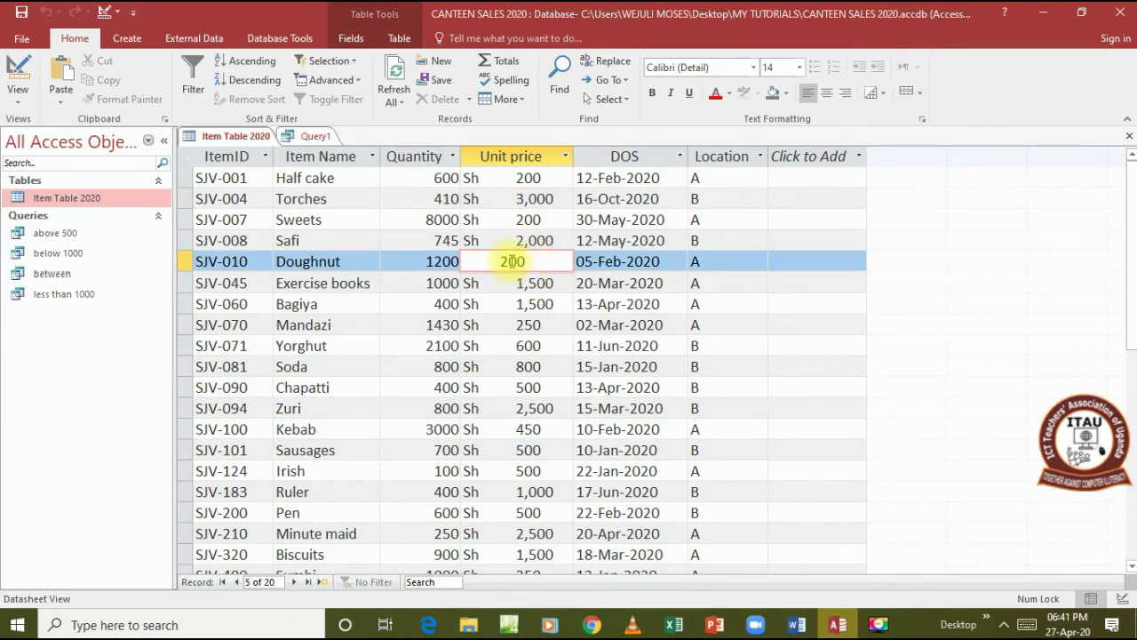
pyautogui.click(512, 261)
pyautogui.press('BackSpace')
pyautogui.write('7')
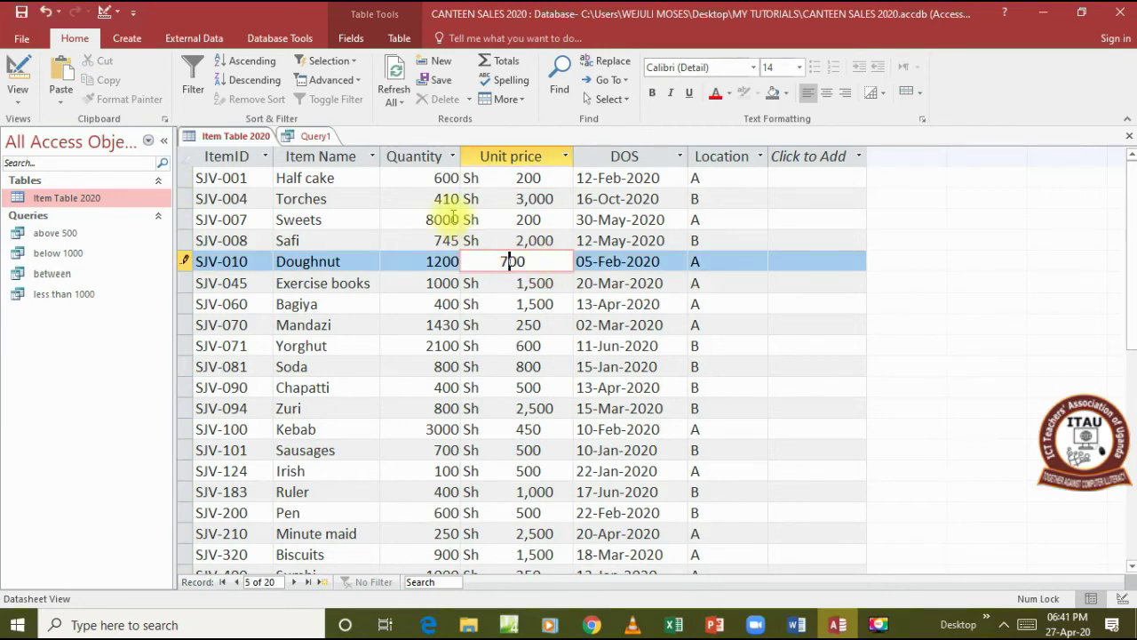
pyautogui.click(388, 80)
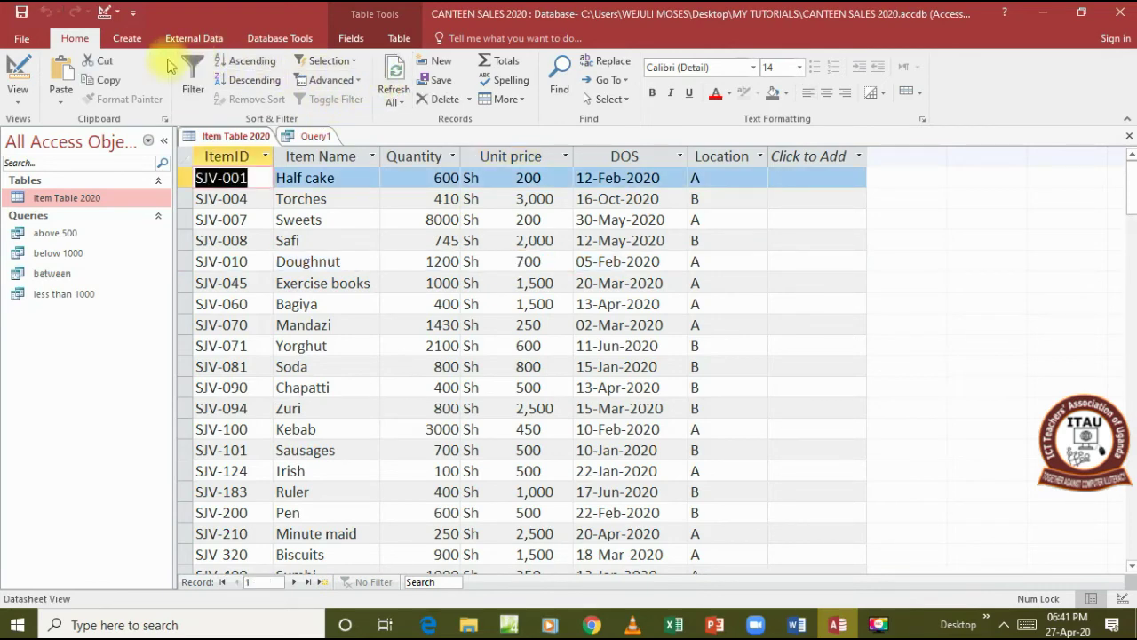
pyautogui.click(316, 137)
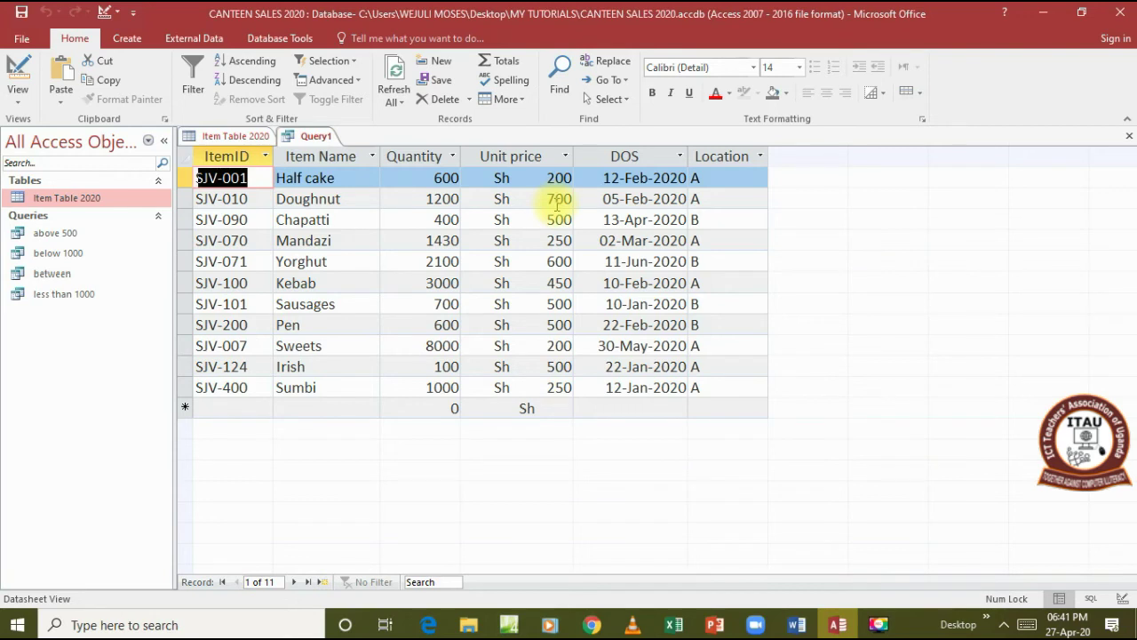
pyautogui.click(402, 181)
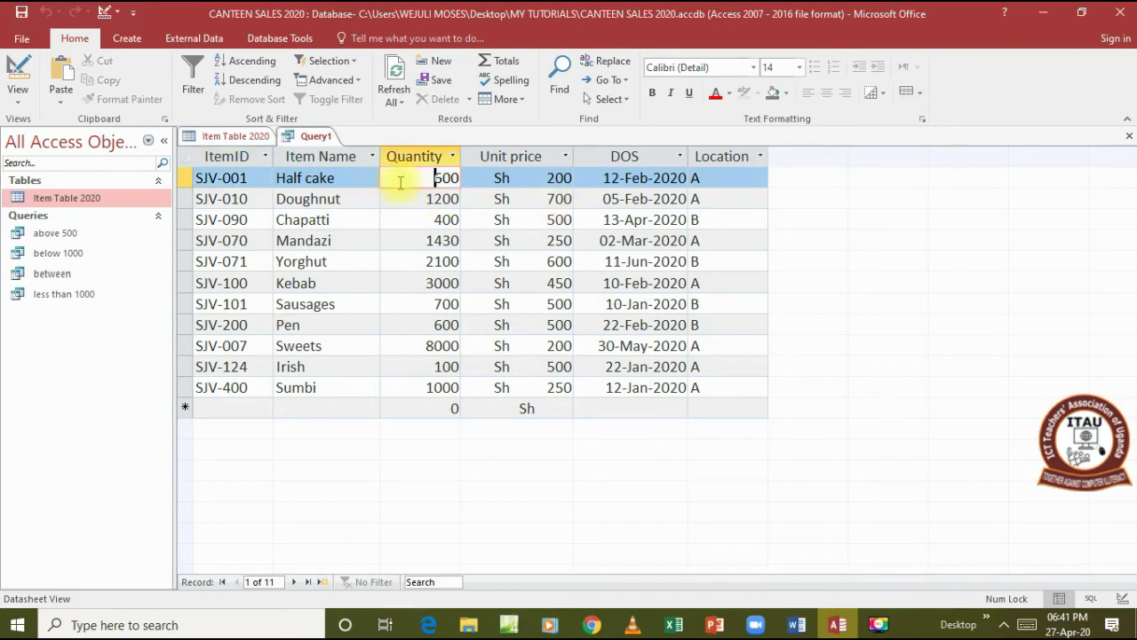
# Save the query as "700 and below" and close it
pyautogui.rightClick(318, 140)
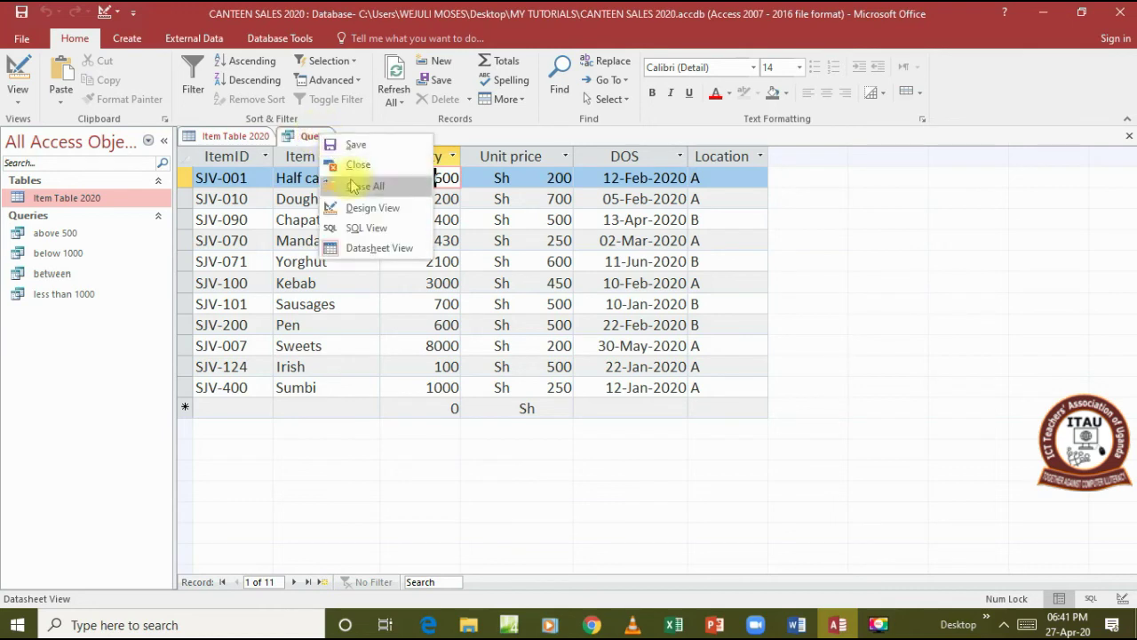
pyautogui.click(354, 144)
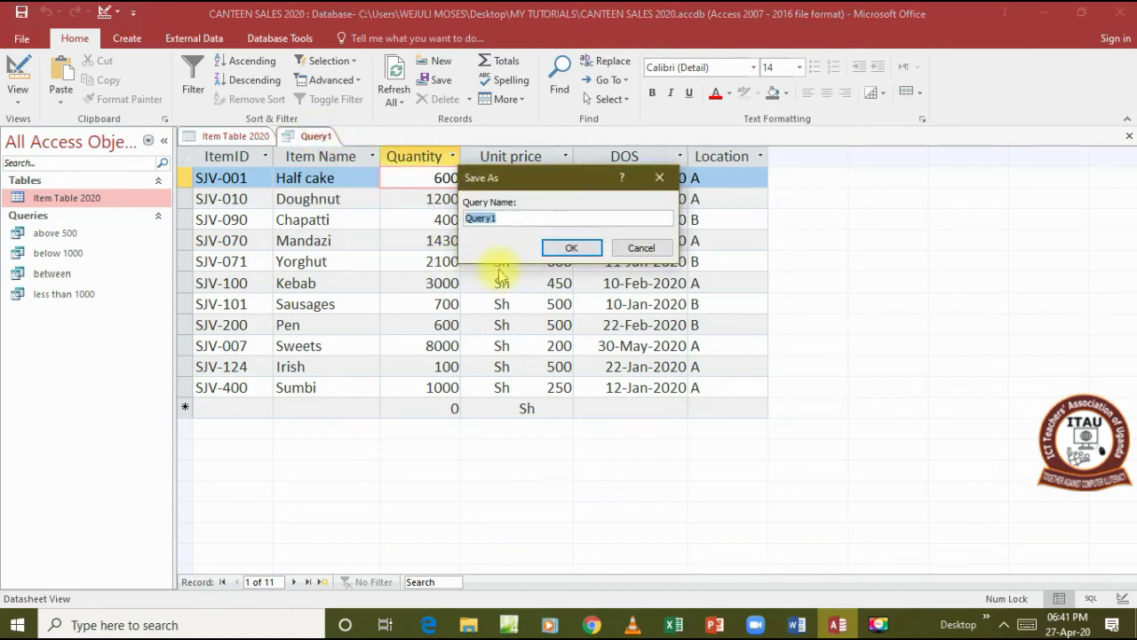
pyautogui.write('700 and below')
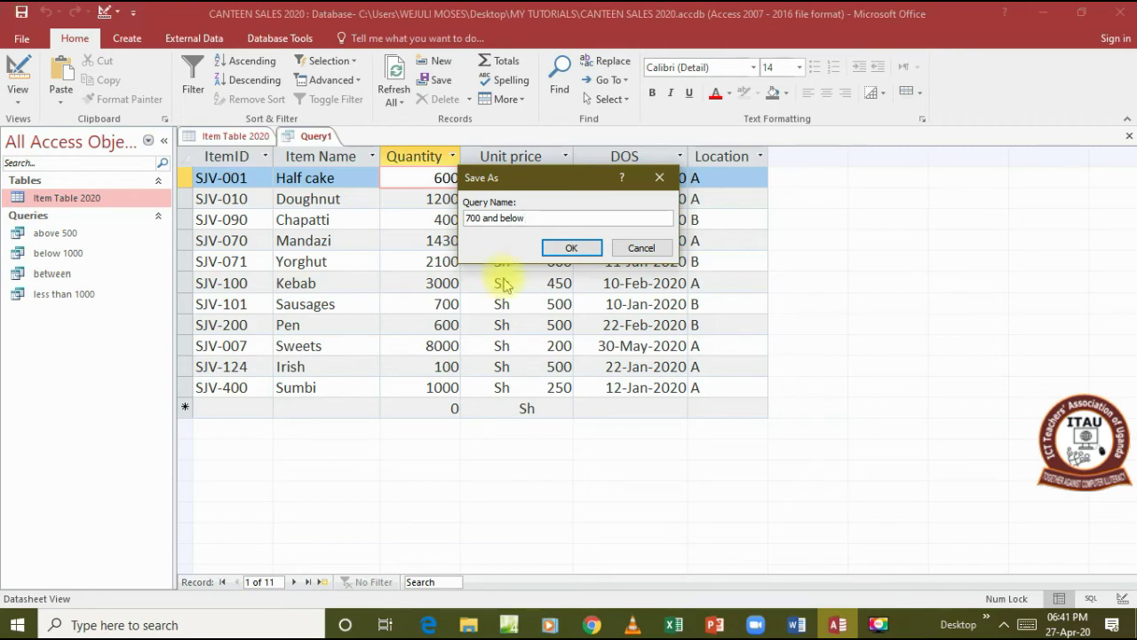
pyautogui.click(569, 248)
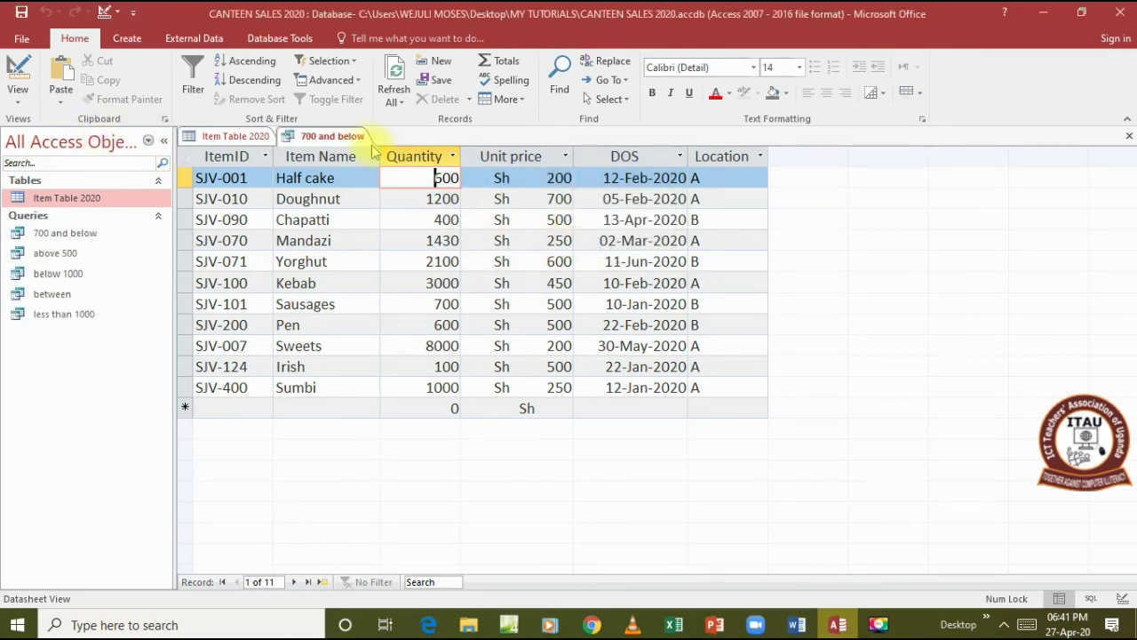
pyautogui.rightClick(351, 135)
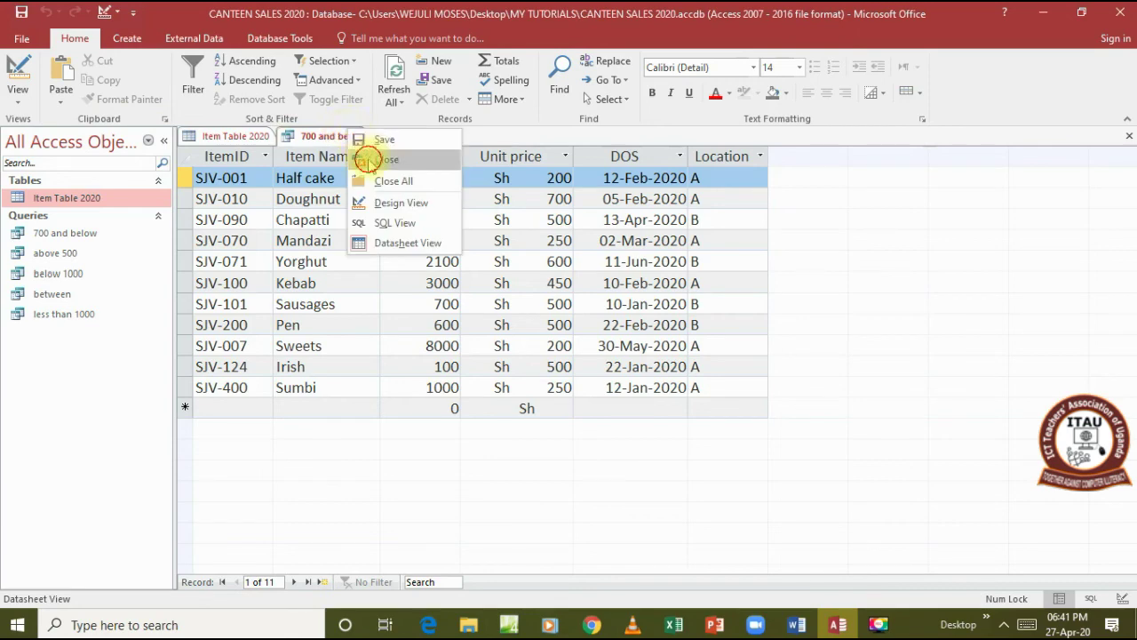
pyautogui.click(374, 159)
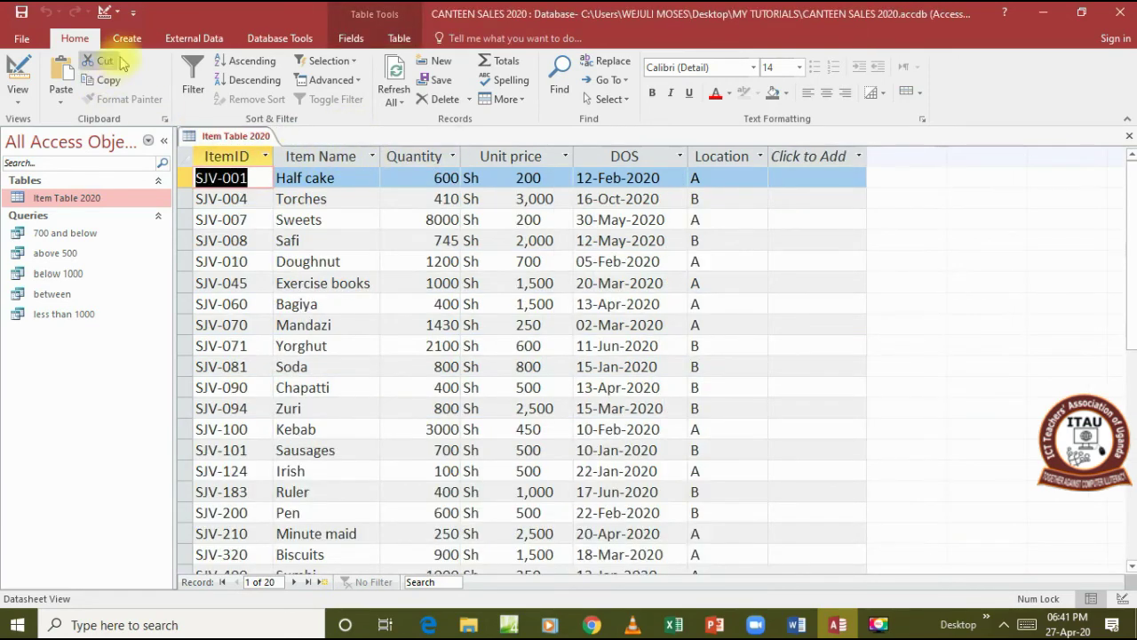
# Read the sixth query's instruction in the PDF, and in Access create a new query design with all Item Table 2020 fields
pyautogui.click(430, 625)
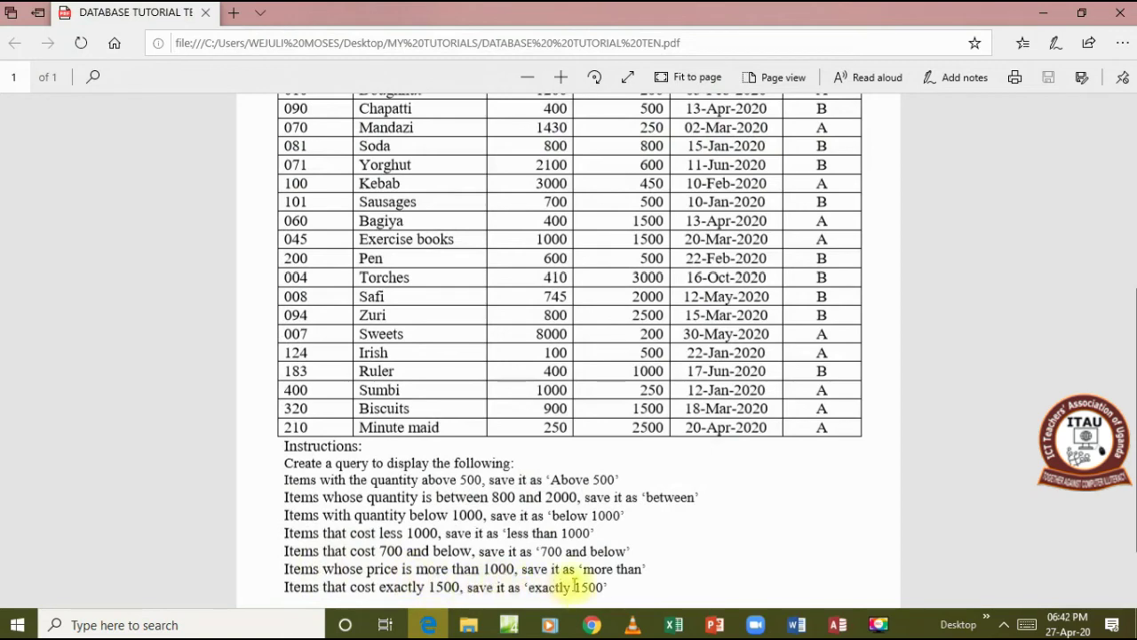
pyautogui.click(428, 625)
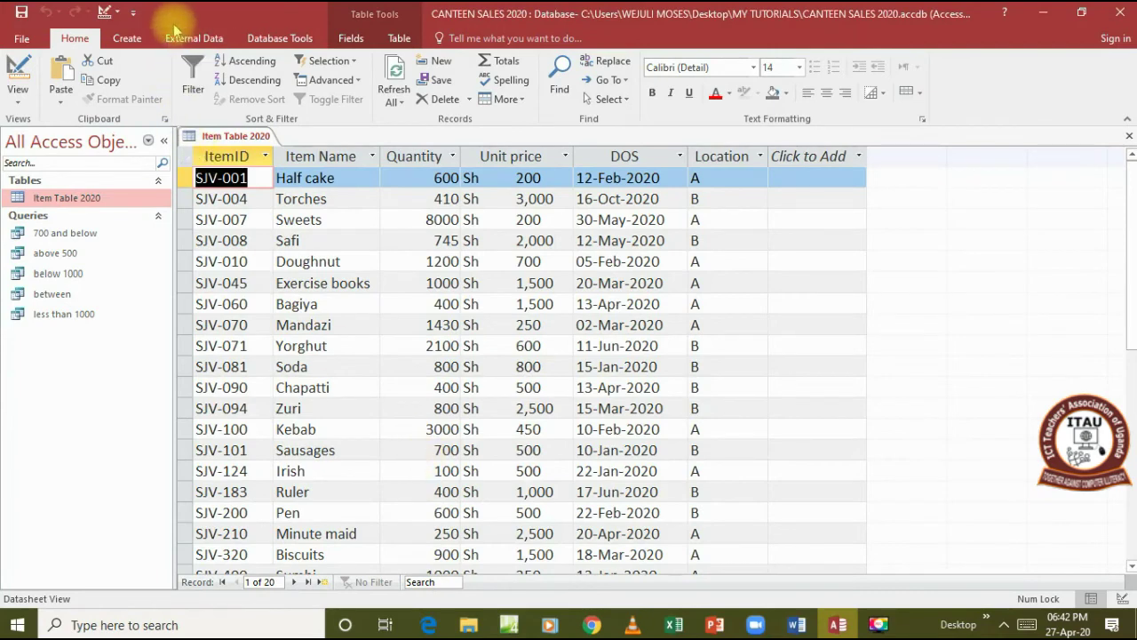
pyautogui.click(127, 38)
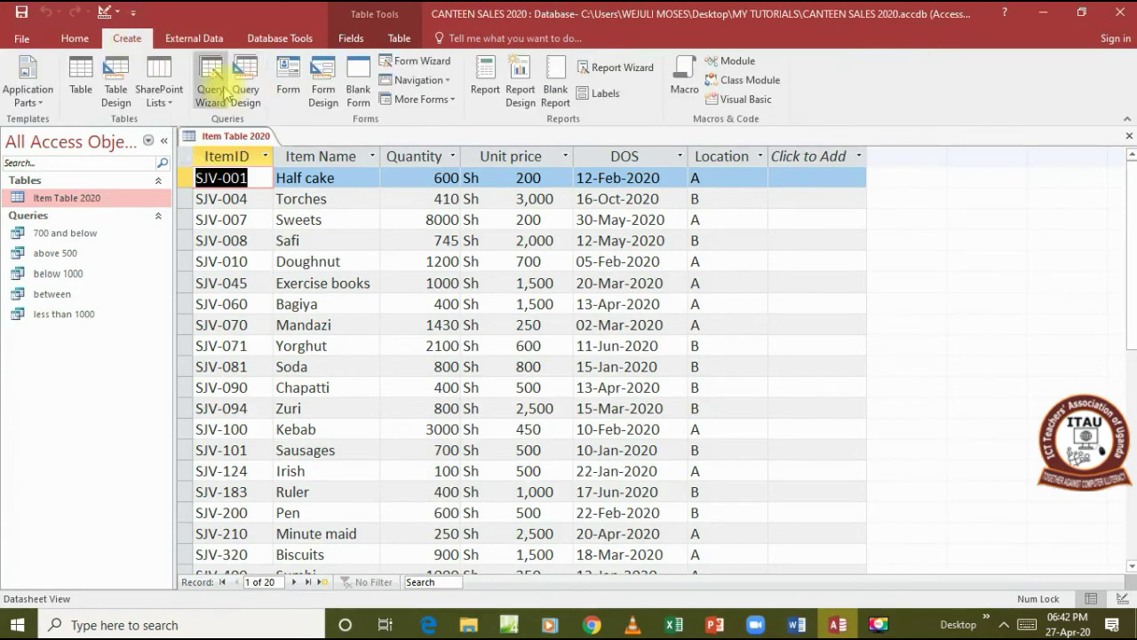
pyautogui.click(249, 94)
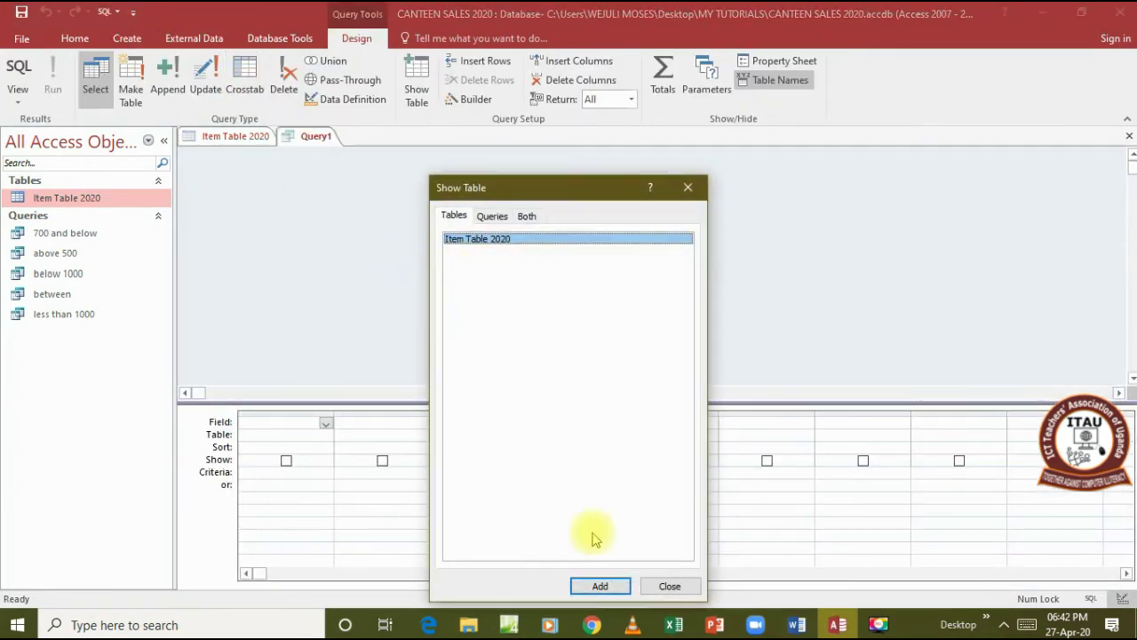
pyautogui.click(600, 586)
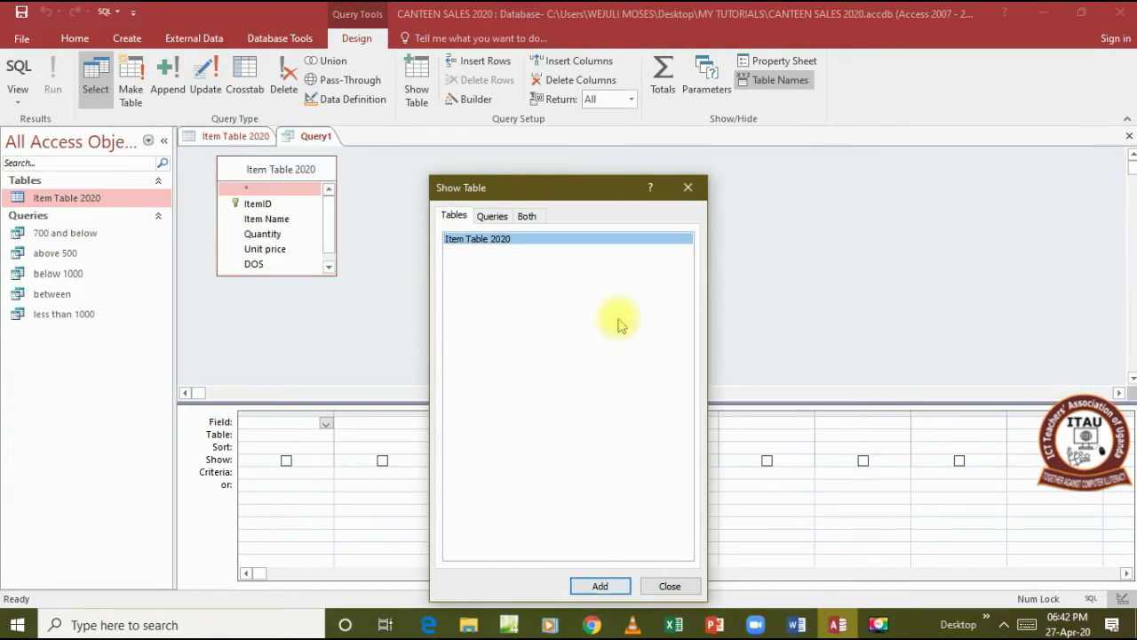
pyautogui.click(686, 187)
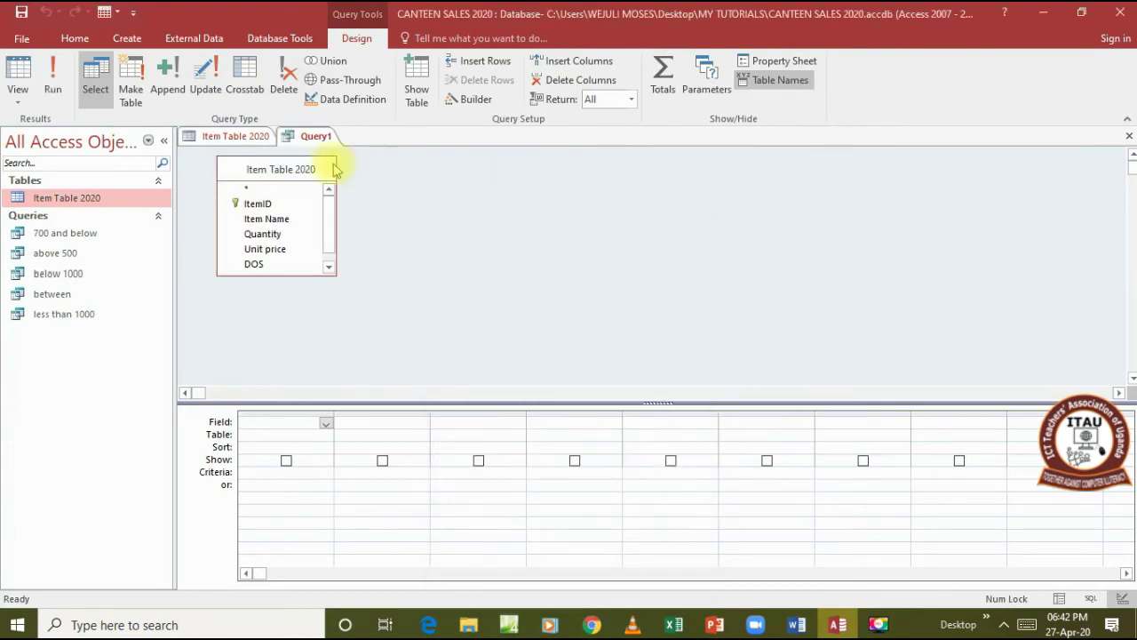
pyautogui.doubleClick(291, 170)
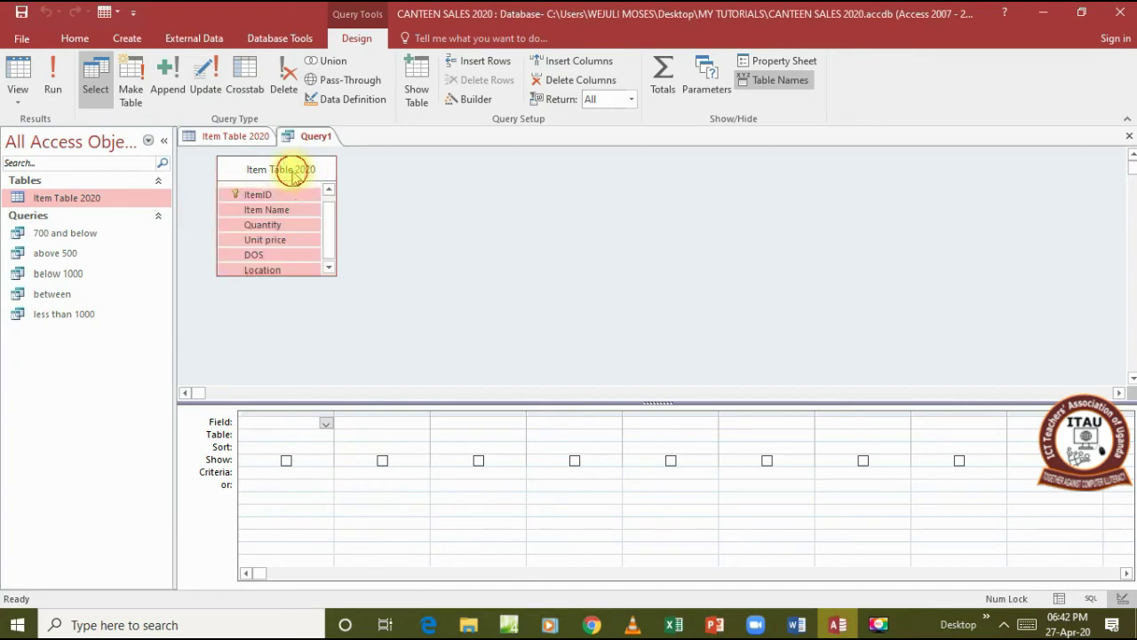
pyautogui.moveTo(291, 169); pyautogui.dragTo(286, 420)
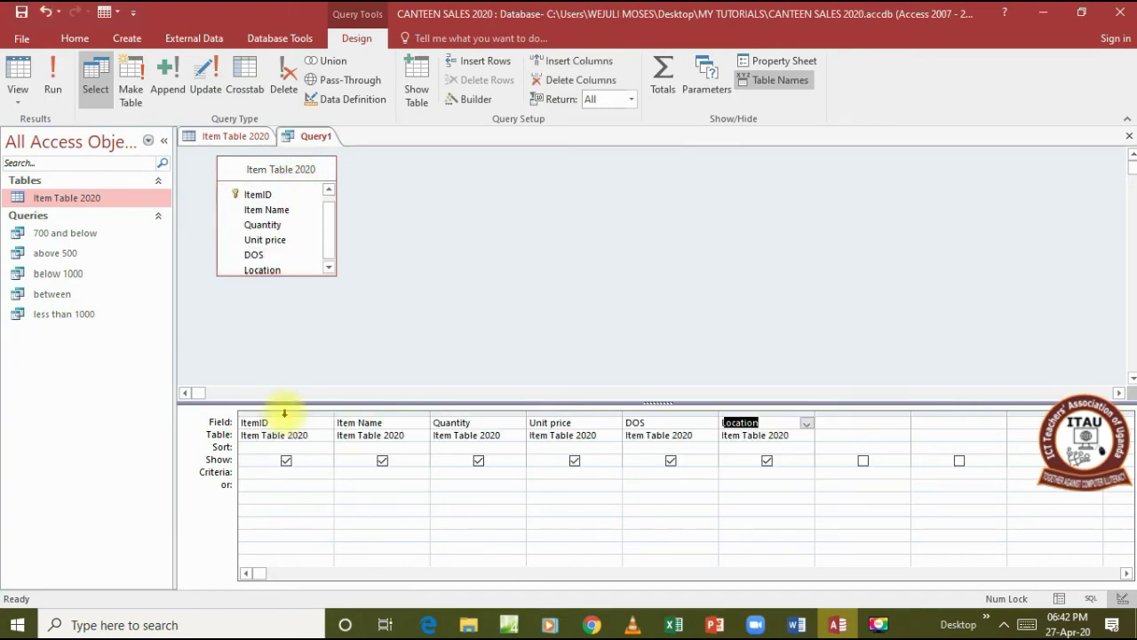
# Set Unit price's criterion to >1000 and run the query
pyautogui.click(554, 470)
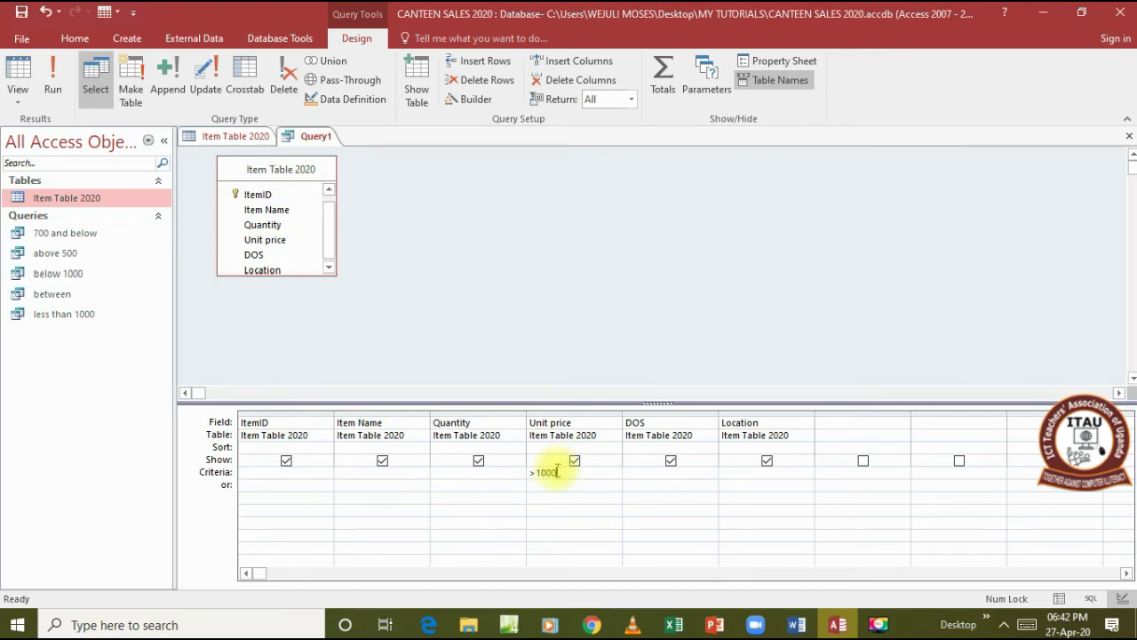
pyautogui.click(61, 71)
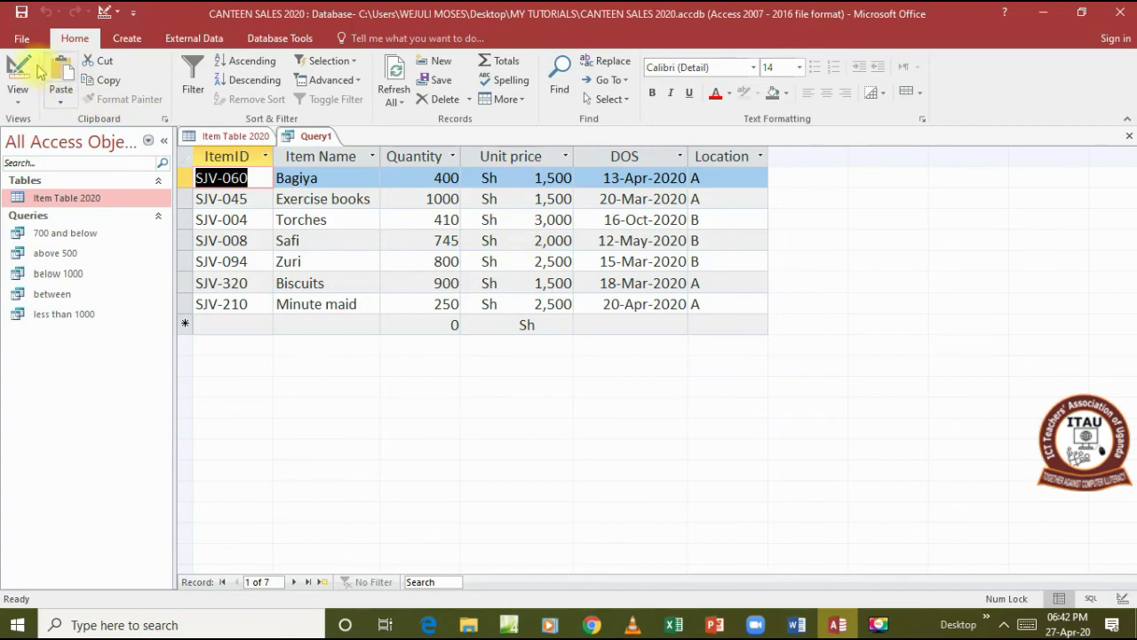
# Save the query as "more than 1000" and close it
pyautogui.click(19, 19)
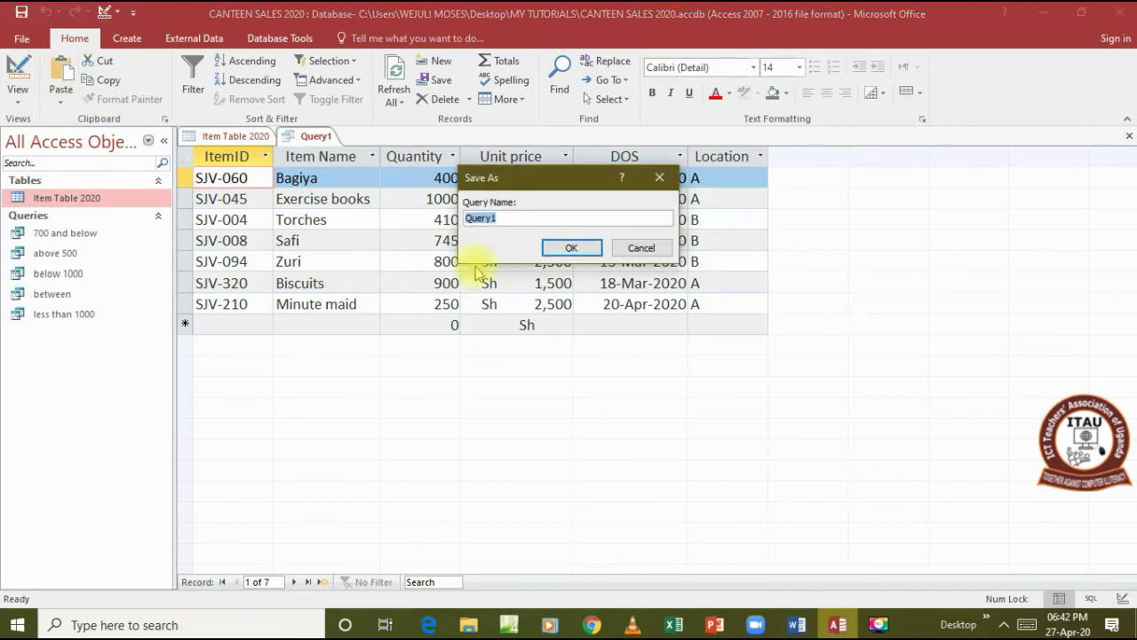
pyautogui.write('more than')
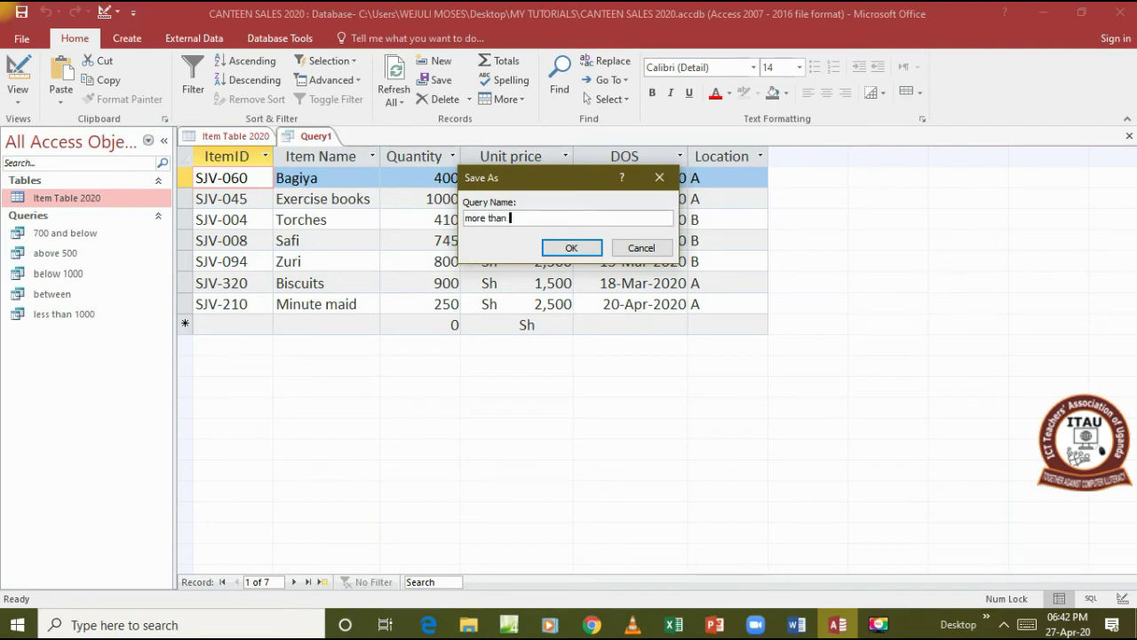
pyautogui.write(' 1000')
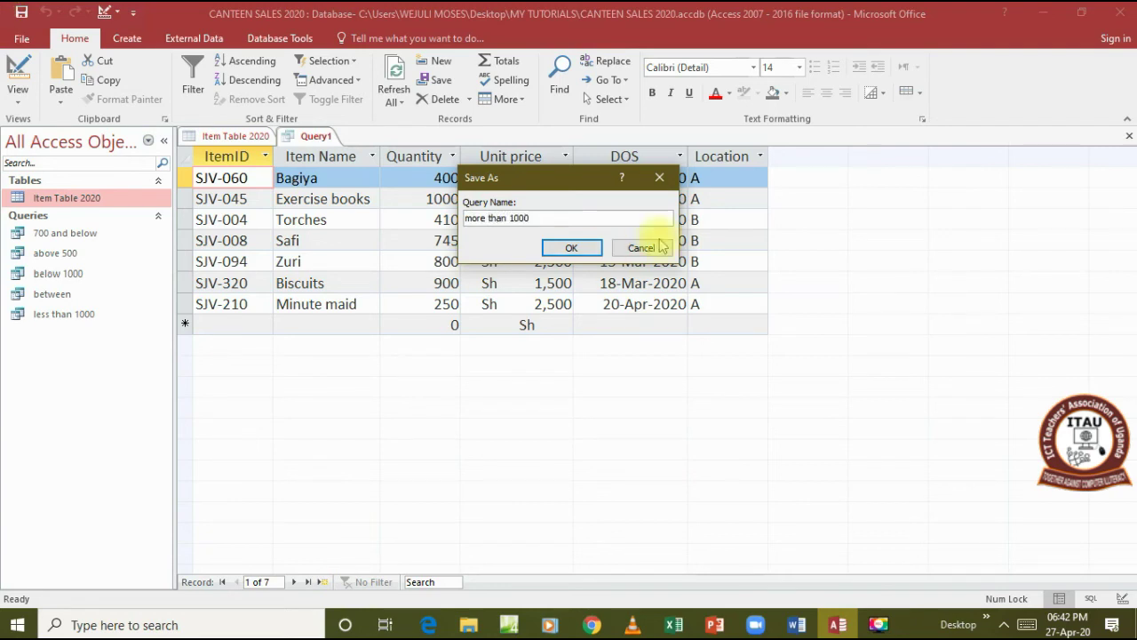
pyautogui.click(586, 248)
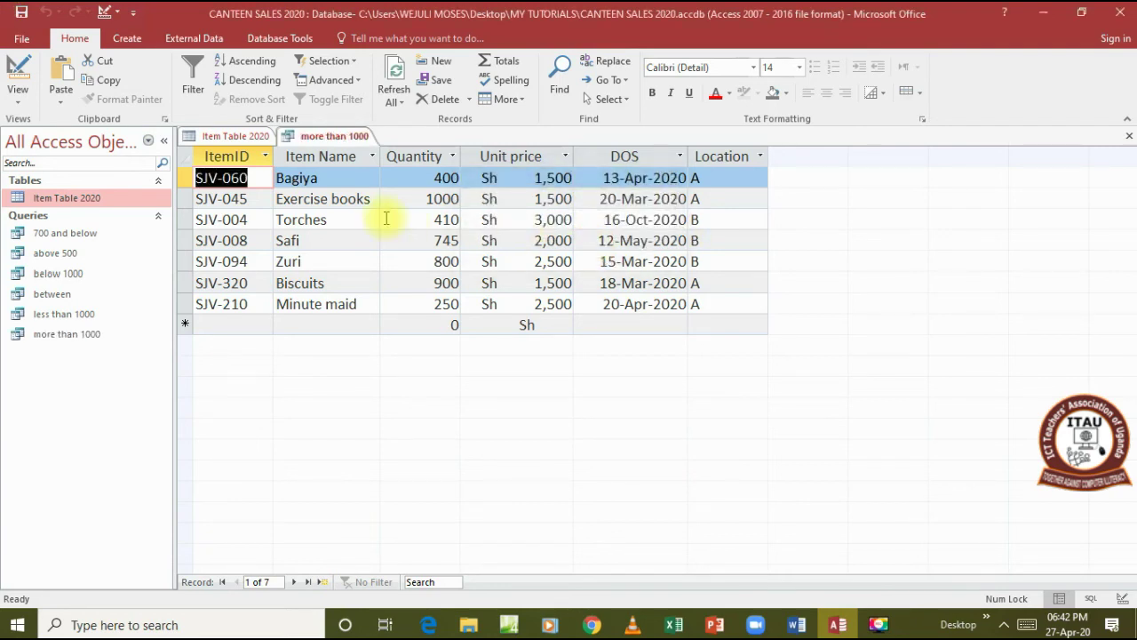
pyautogui.rightClick(333, 136)
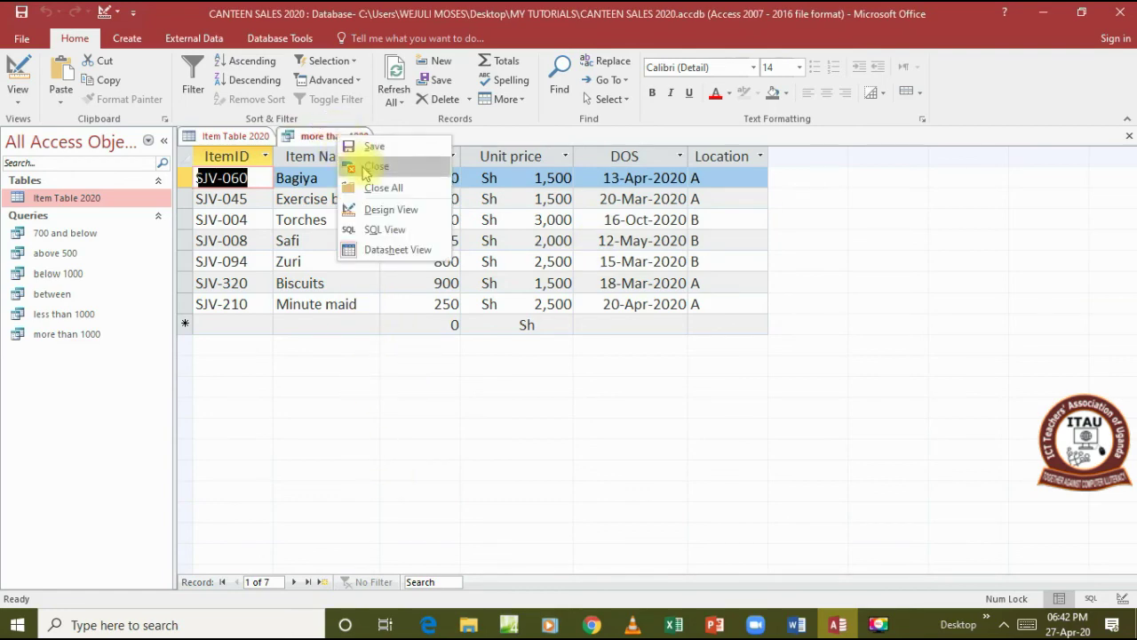
pyautogui.click(374, 167)
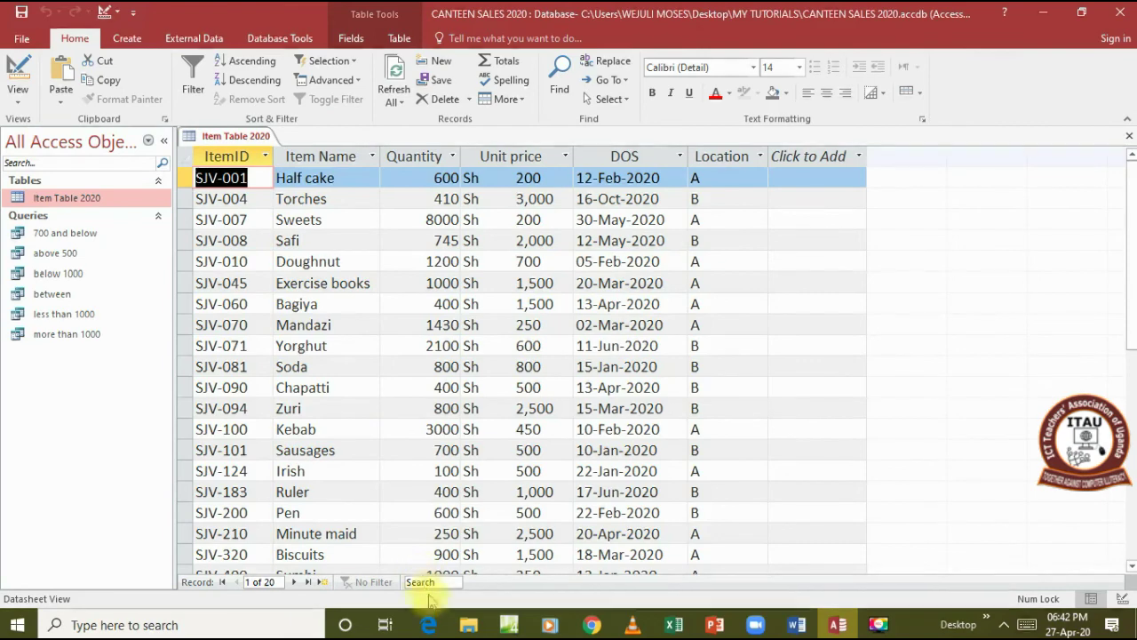
# Read the seventh query's instruction in the PDF, and in Access create a new query design with all Item Table 2020 fields
pyautogui.click(429, 624)
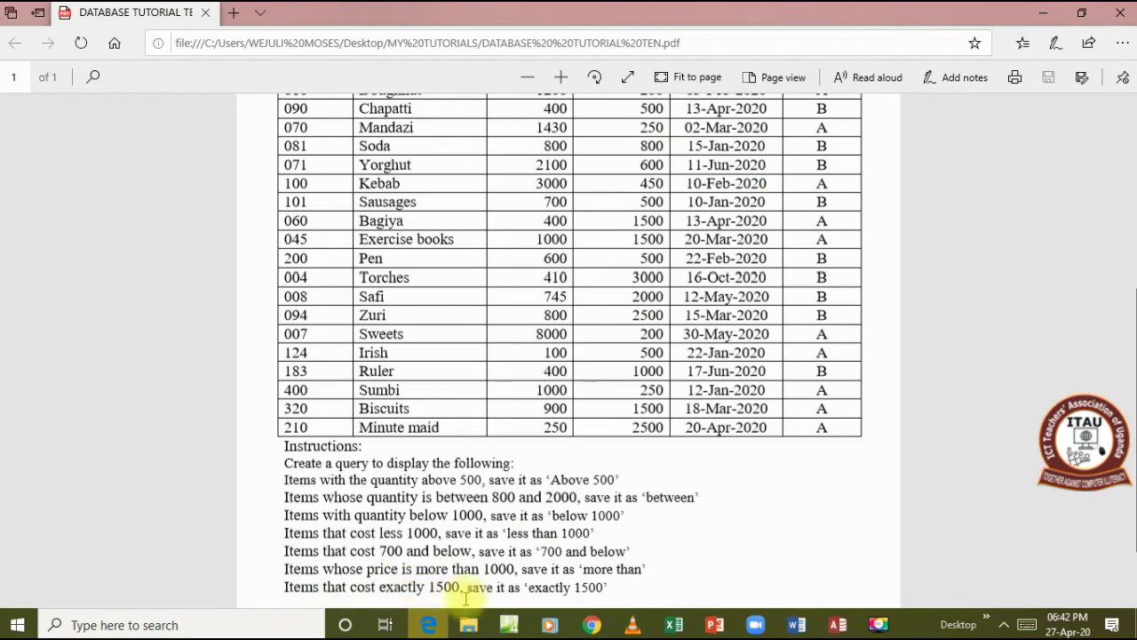
pyautogui.click(428, 625)
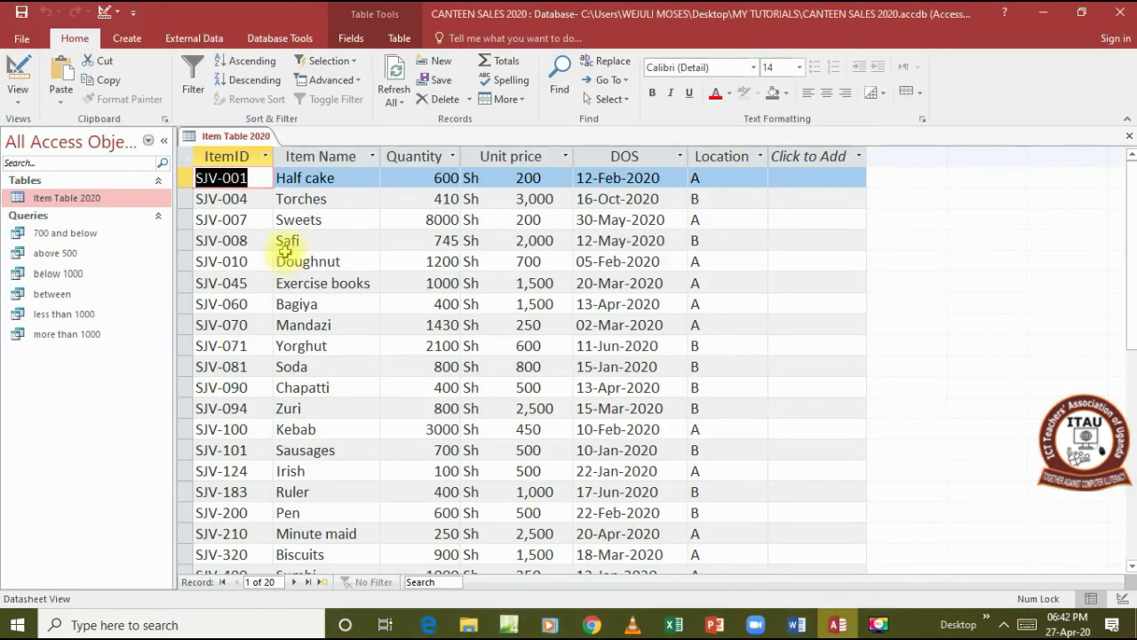
pyautogui.click(128, 40)
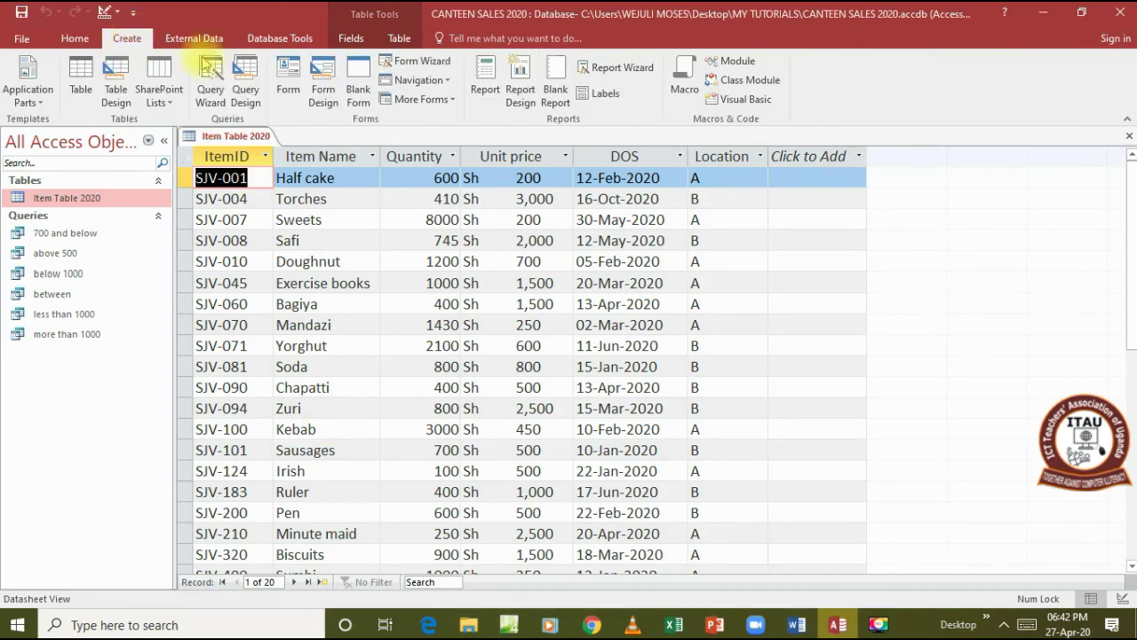
pyautogui.click(258, 92)
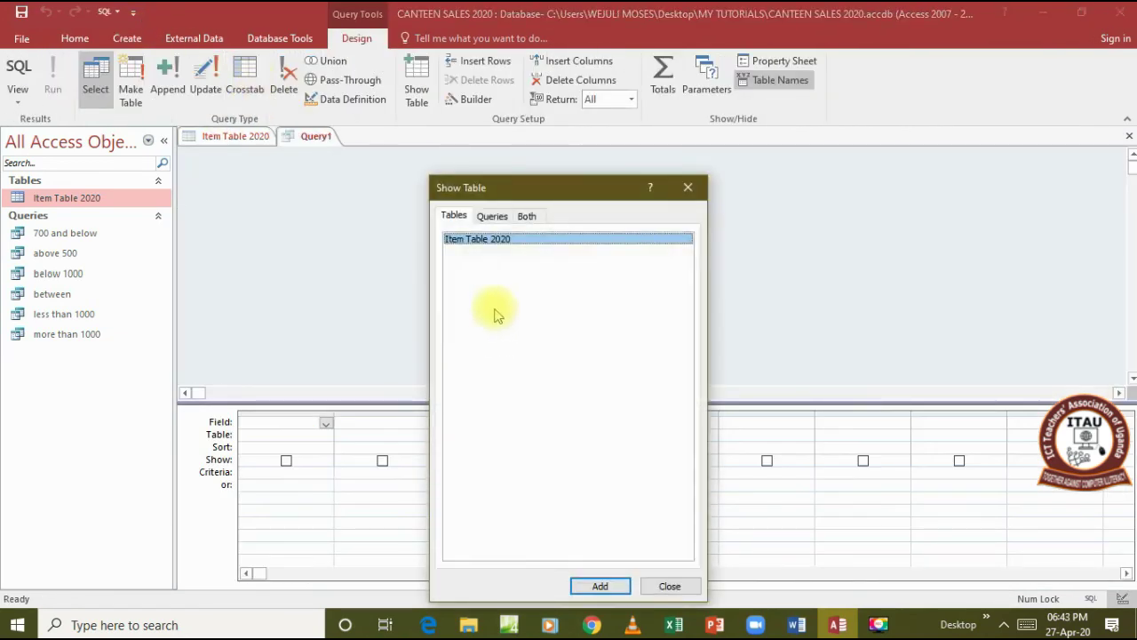
pyautogui.click(604, 588)
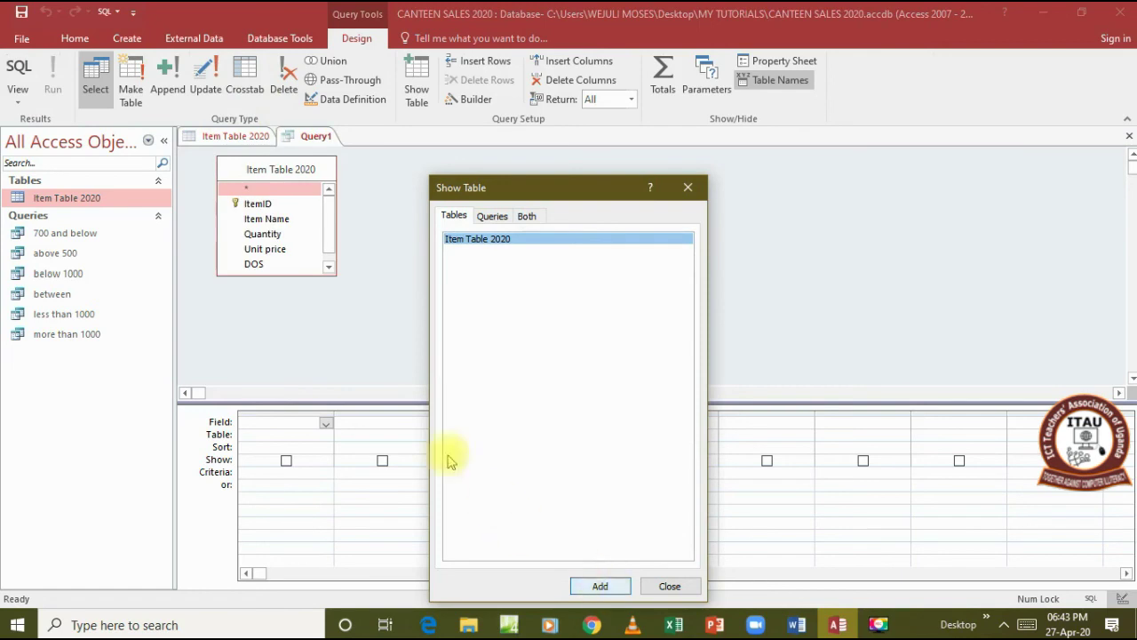
pyautogui.click(296, 170)
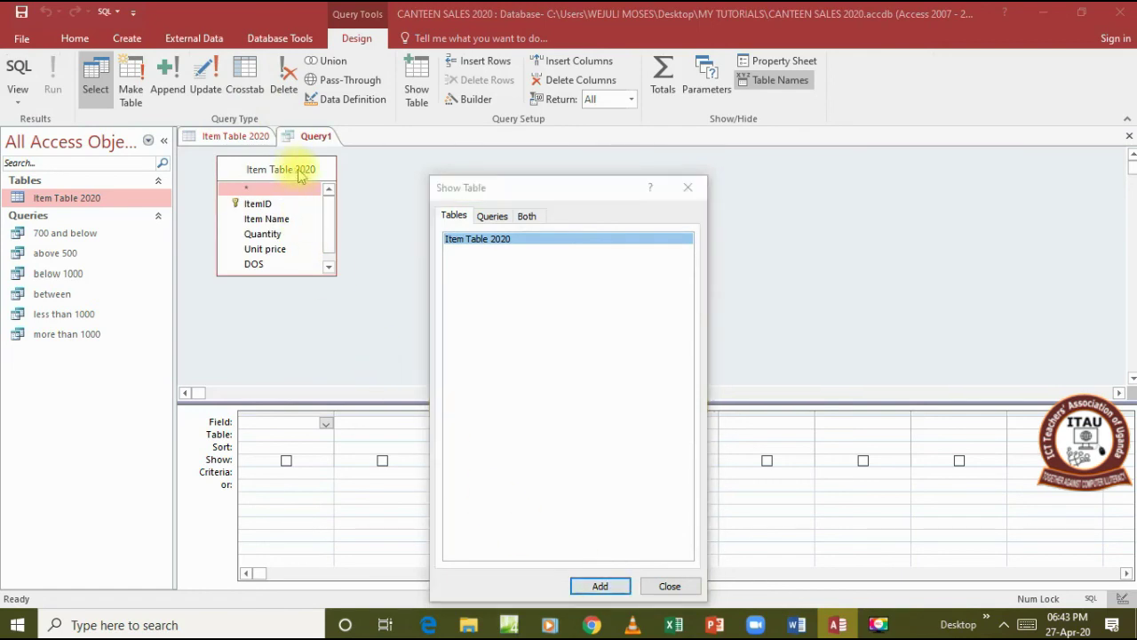
pyautogui.click(688, 186)
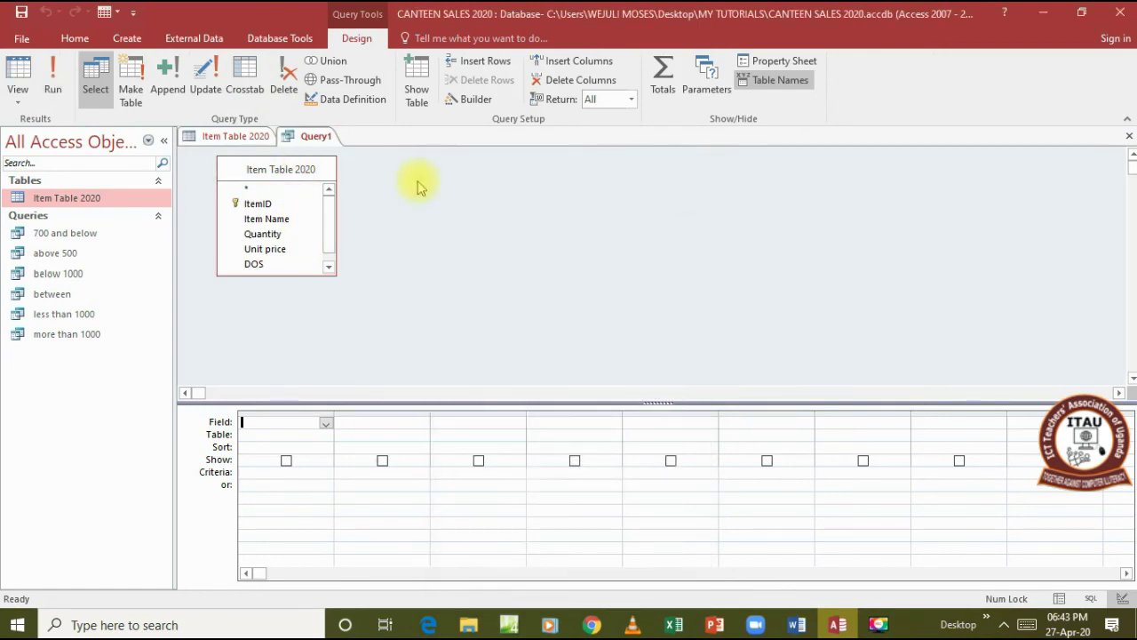
pyautogui.doubleClick(299, 169)
pyautogui.moveTo(277, 197); pyautogui.dragTo(256, 423)
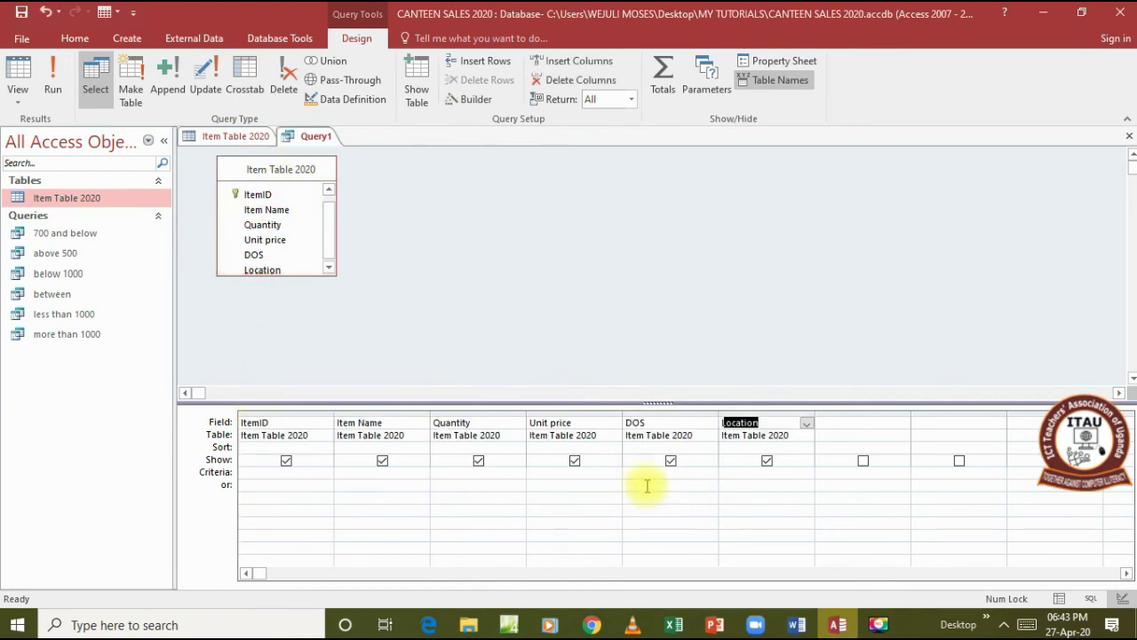
# Set Unit price's criterion to =1500 and run the query
pyautogui.click(569, 472)
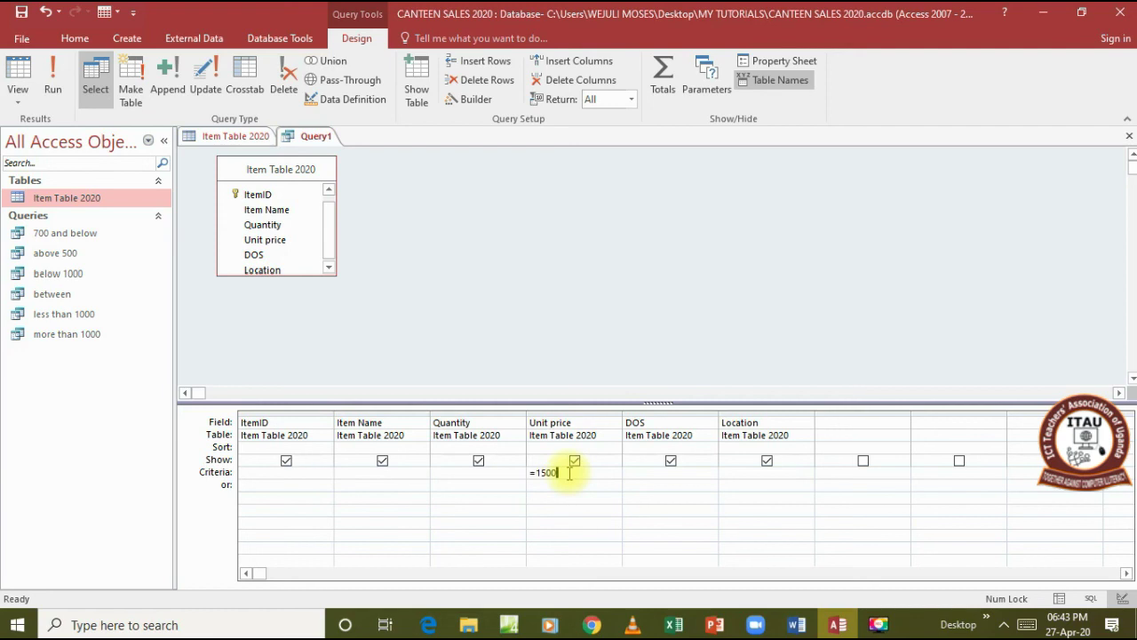
pyautogui.click(54, 76)
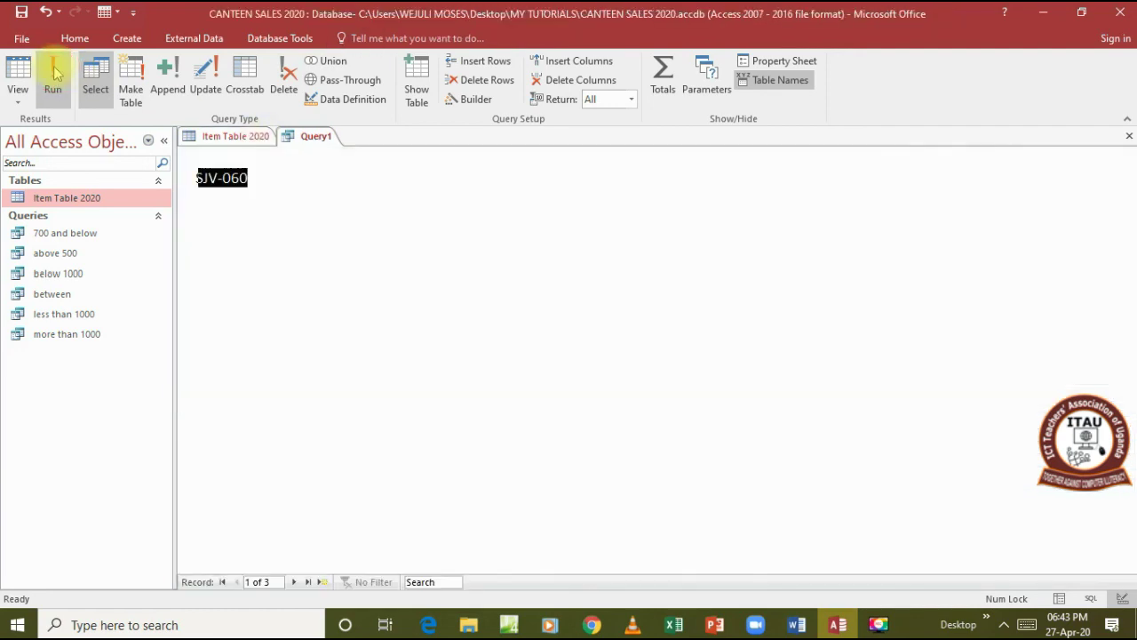